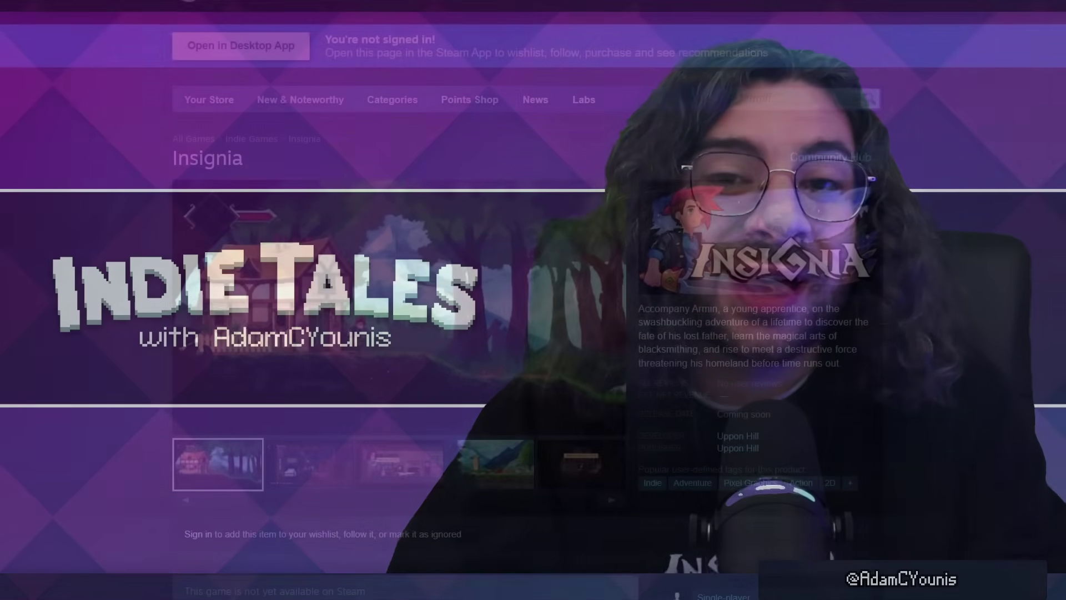
scroll(533, 300, down, 4)
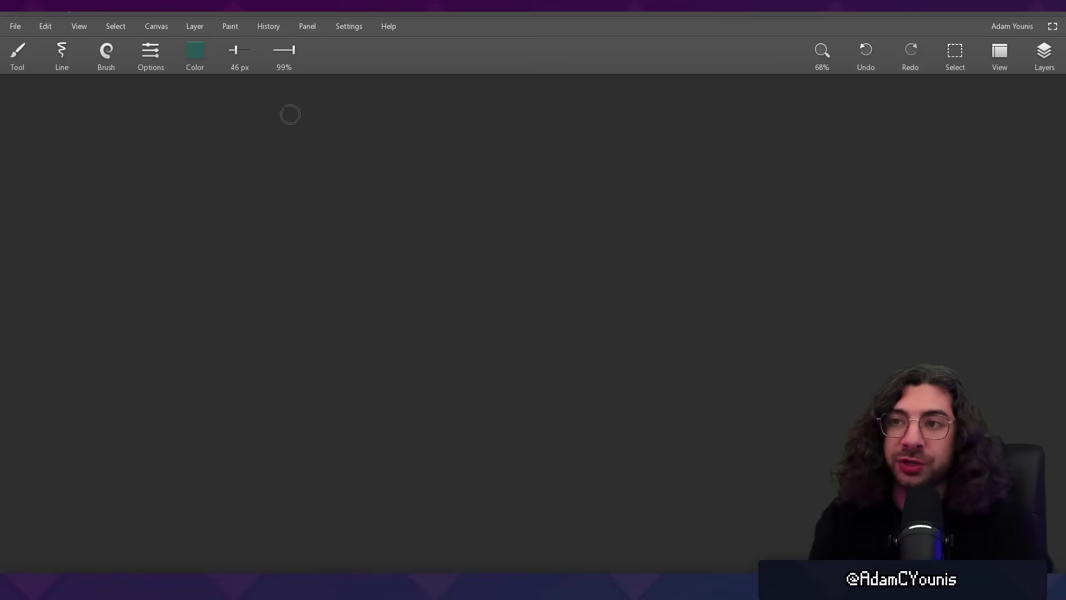
click(195, 51)
drag(148, 125, 276, 128)
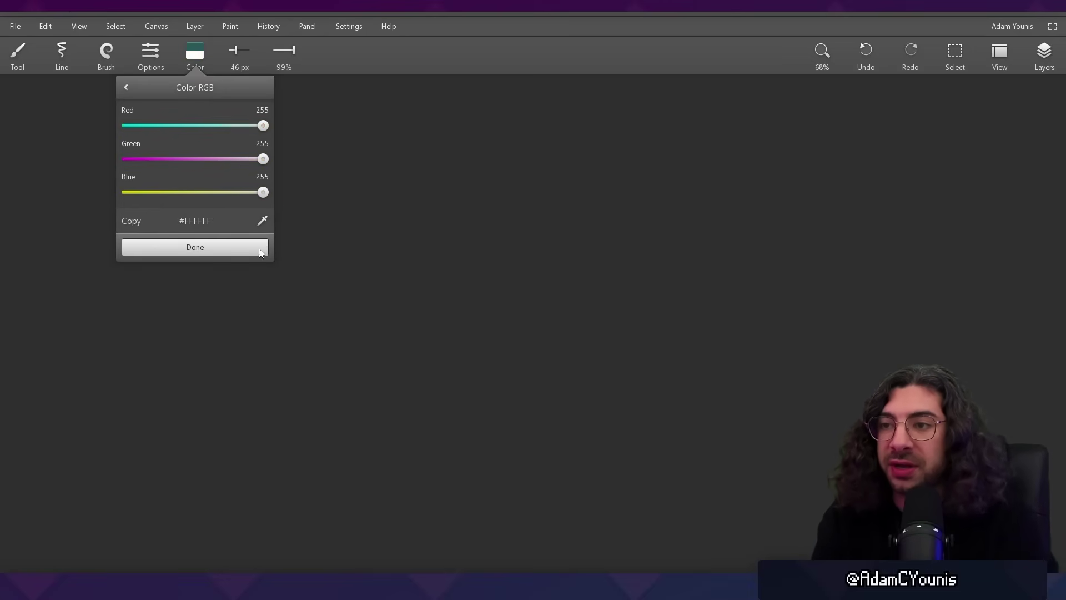
click(195, 247)
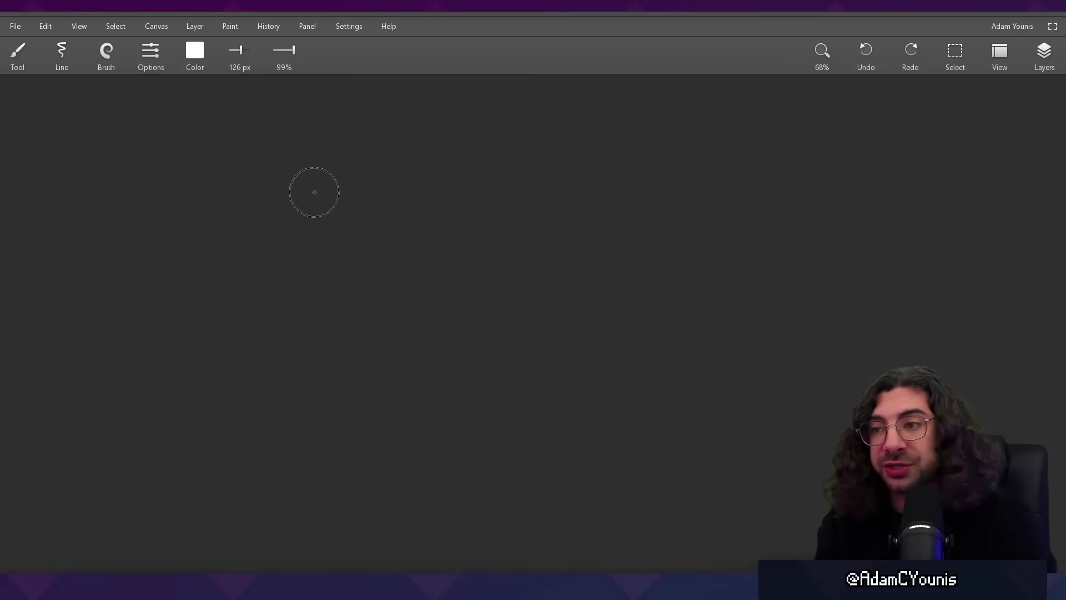
click(266, 209)
drag(315, 199, 373, 205)
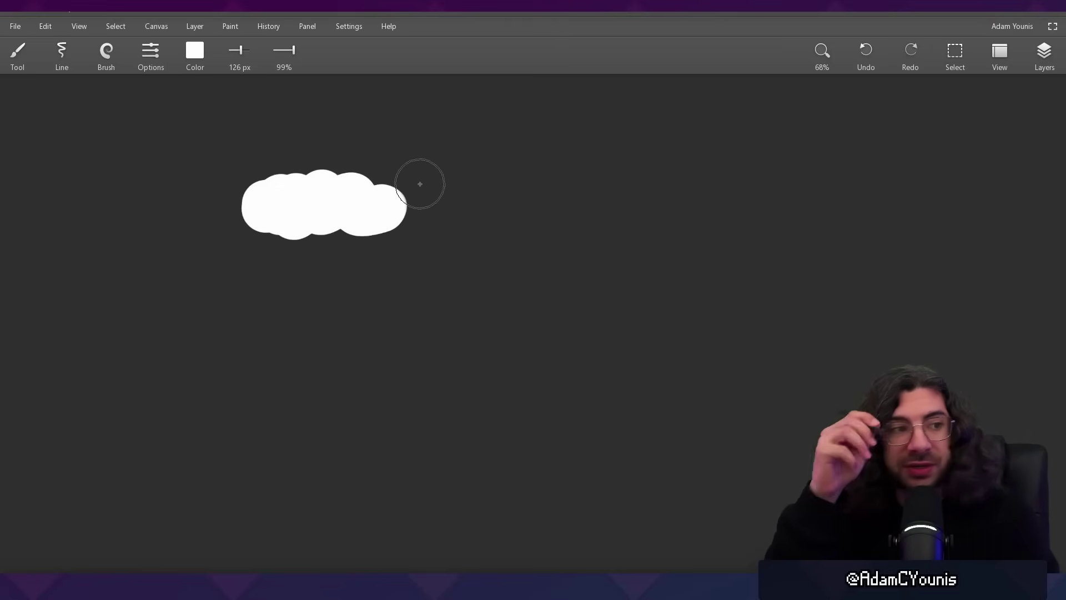
drag(399, 307, 426, 306)
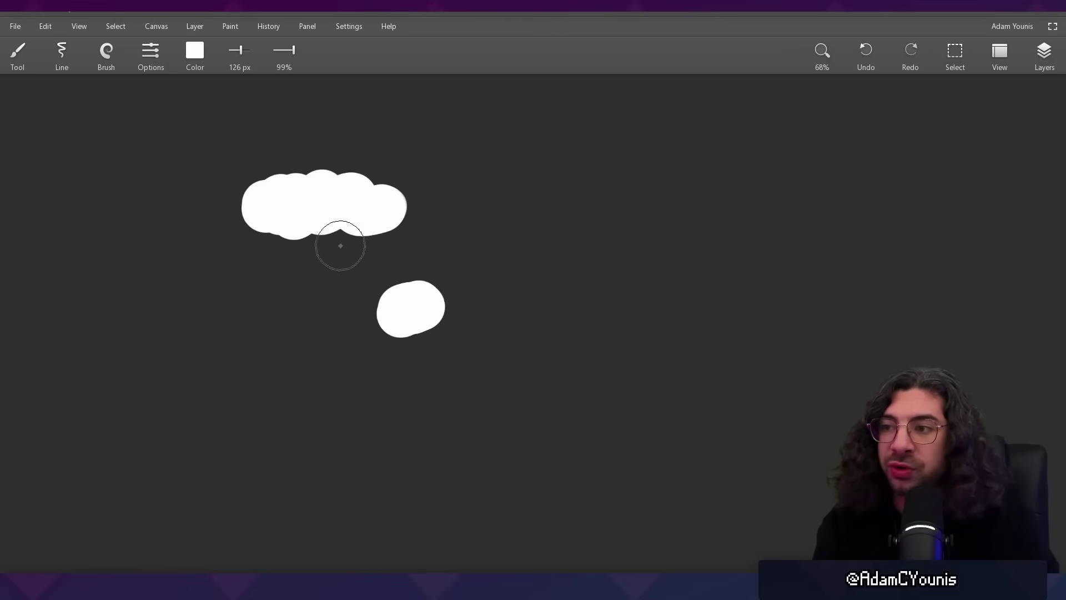
key(ctrl+z)
key(ctrl+z)
key(ctrl+z)
key(ctrl+z)
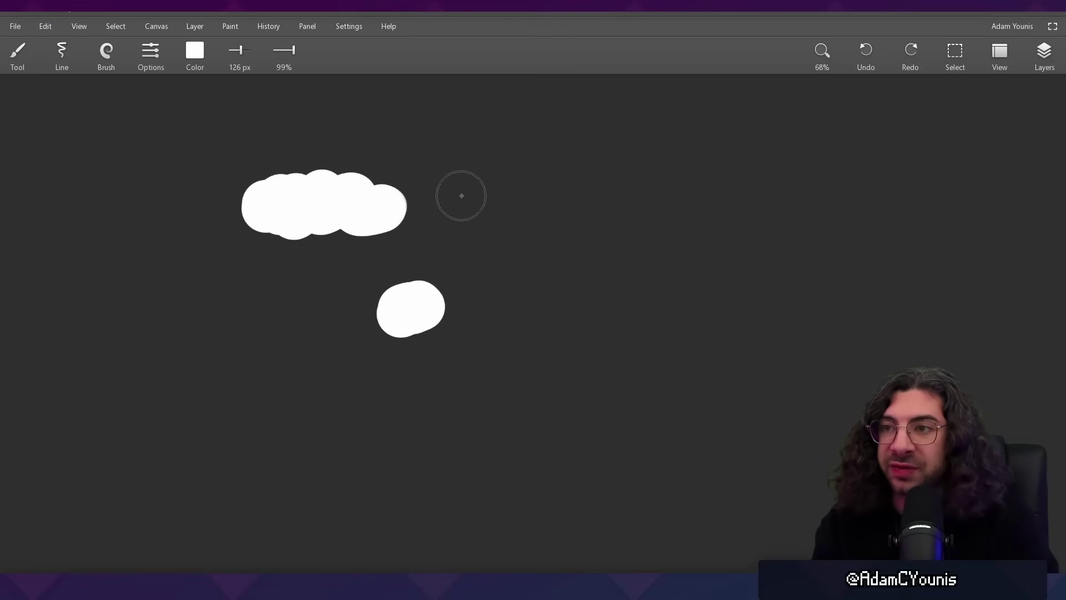
Choose a light sky blue and paint a broad sky patch with a 204 px brush
click(194, 51)
drag(263, 126, 205, 121)
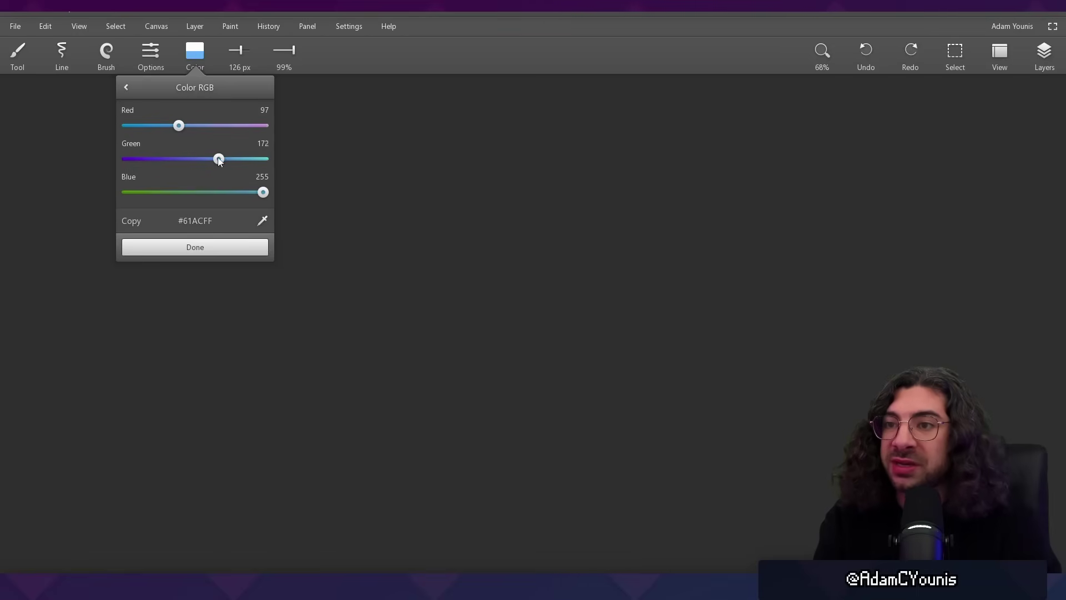
click(241, 242)
mouse_move(371, 192)
mouse_down()
mouse_move(340, 219)
mouse_move(461, 300)
mouse_move(436, 257)
mouse_up()
Paint a darker blue band across the upper sky patch and extend its lower part in the sampled light blue
click(195, 50)
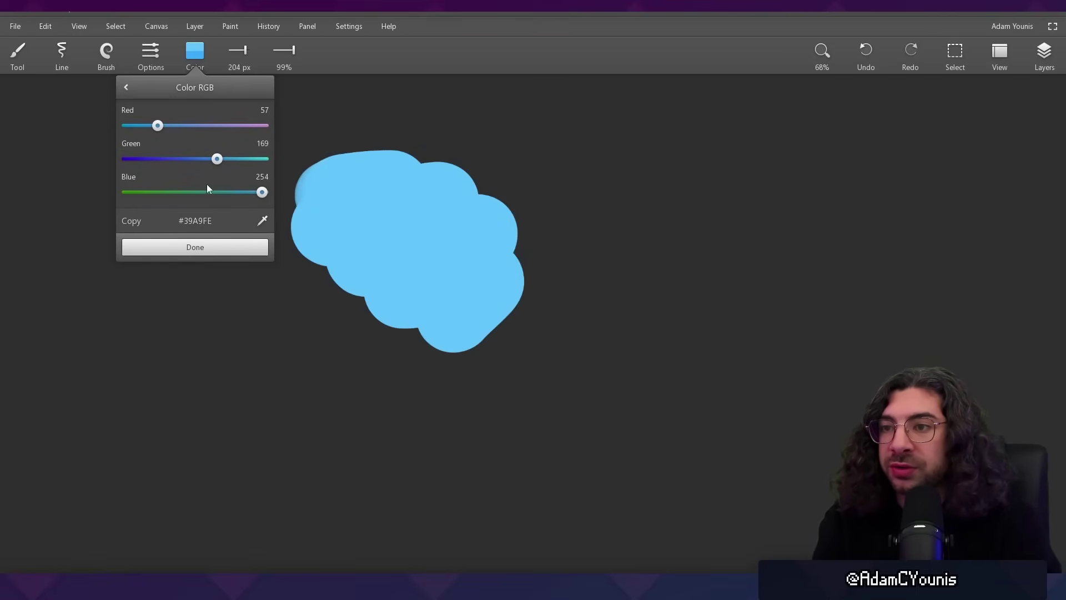
click(203, 158)
click(208, 243)
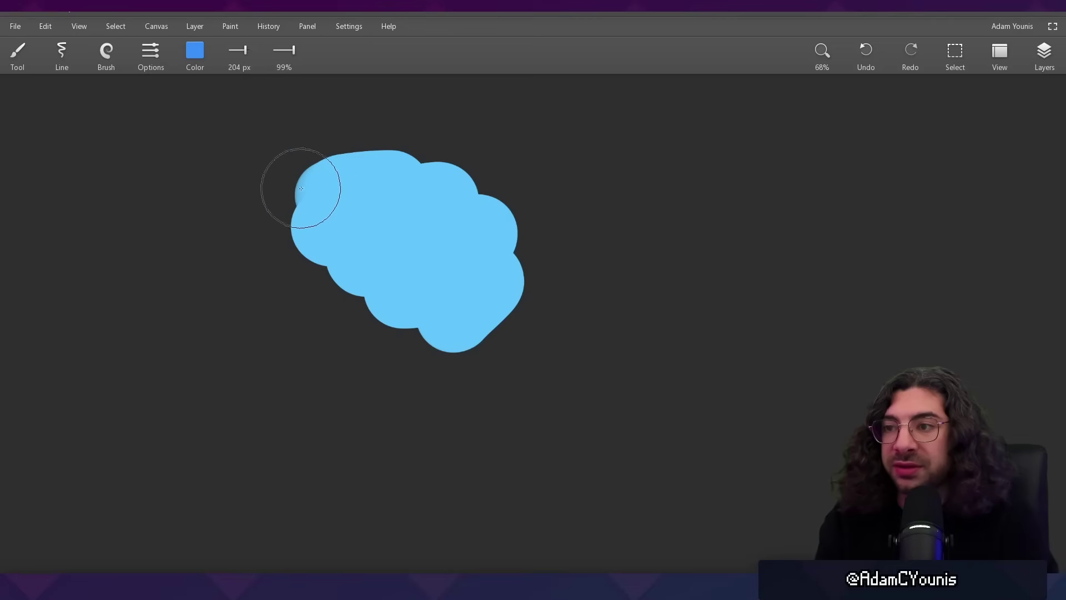
mouse_move(289, 187)
mouse_down()
mouse_move(519, 161)
mouse_move(437, 138)
mouse_up()
drag(442, 232, 444, 254)
alt+click(422, 291)
mouse_move(307, 303)
mouse_down()
mouse_move(380, 338)
mouse_move(533, 331)
mouse_up()
Blend an intermediate blue below the dark band and carry it lower with a 136 px brush using sampled colours
click(195, 50)
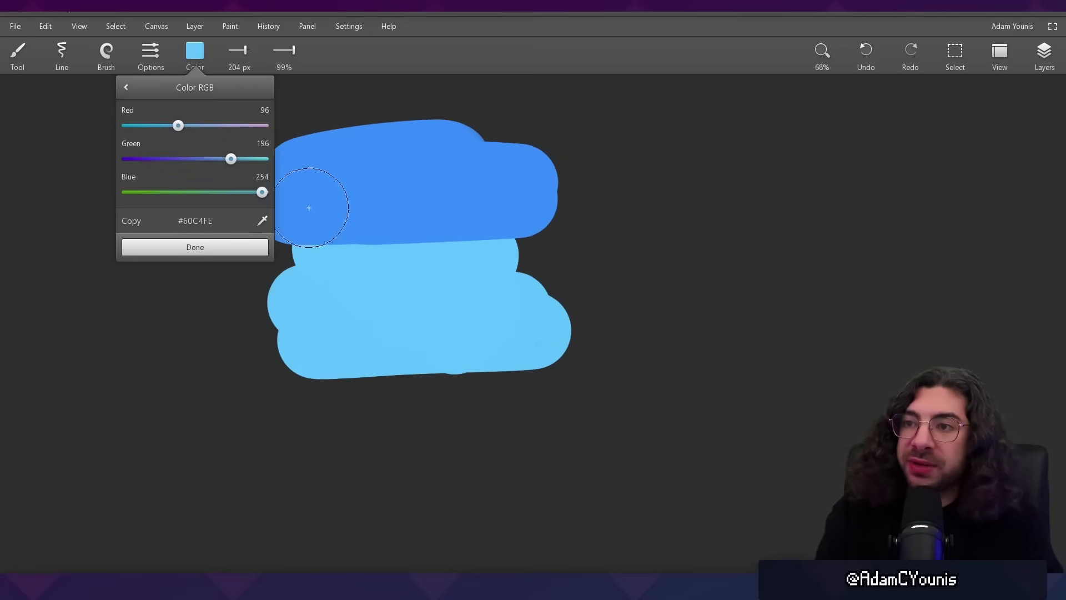
alt+click(387, 222)
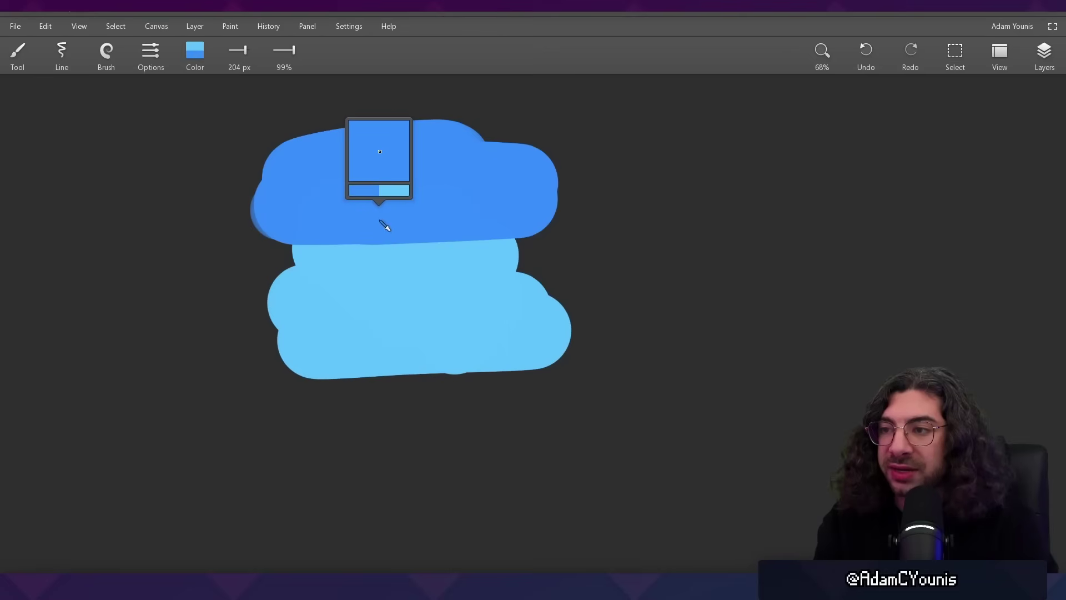
mouse_move(292, 263)
mouse_down()
mouse_move(532, 253)
mouse_move(348, 259)
mouse_move(407, 272)
mouse_move(347, 275)
mouse_move(507, 272)
mouse_move(444, 289)
mouse_move(502, 281)
mouse_up()
alt+click(408, 262)
key(bracketleft)
drag(331, 323, 521, 313)
Sample the lower sky blues and paint strokes that smooth the transition and extend the palest band downward
alt+click(402, 328)
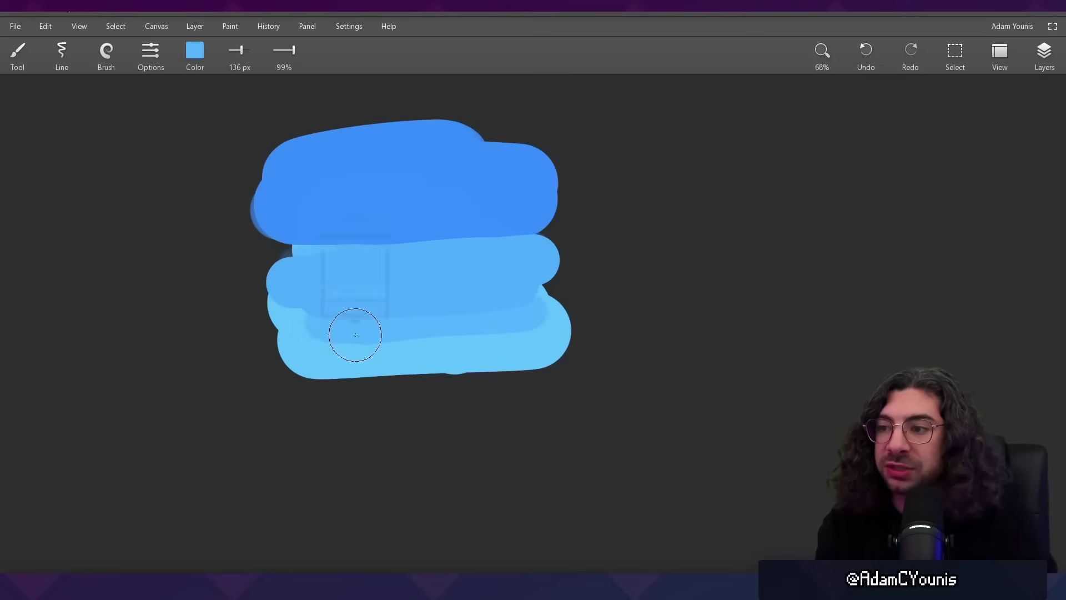
drag(341, 334, 505, 326)
alt+click(359, 368)
drag(298, 369, 560, 358)
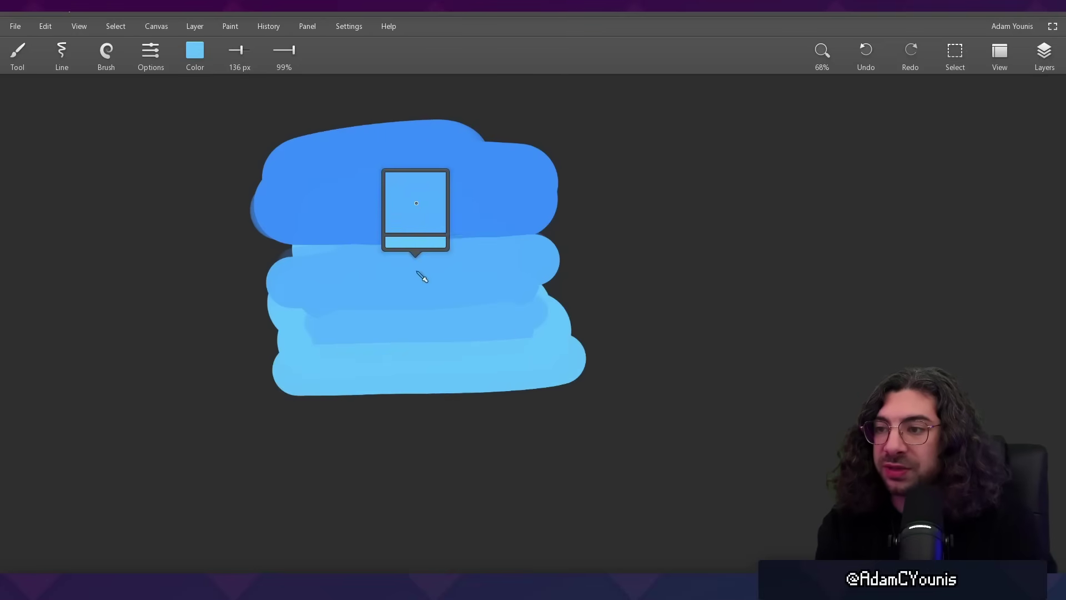
Sample blues between the dark and middle sky bands and paint horizontal strokes to blend the upper gradient
alt+click(359, 243)
drag(305, 274, 380, 272)
alt+click(373, 262)
drag(317, 277, 373, 277)
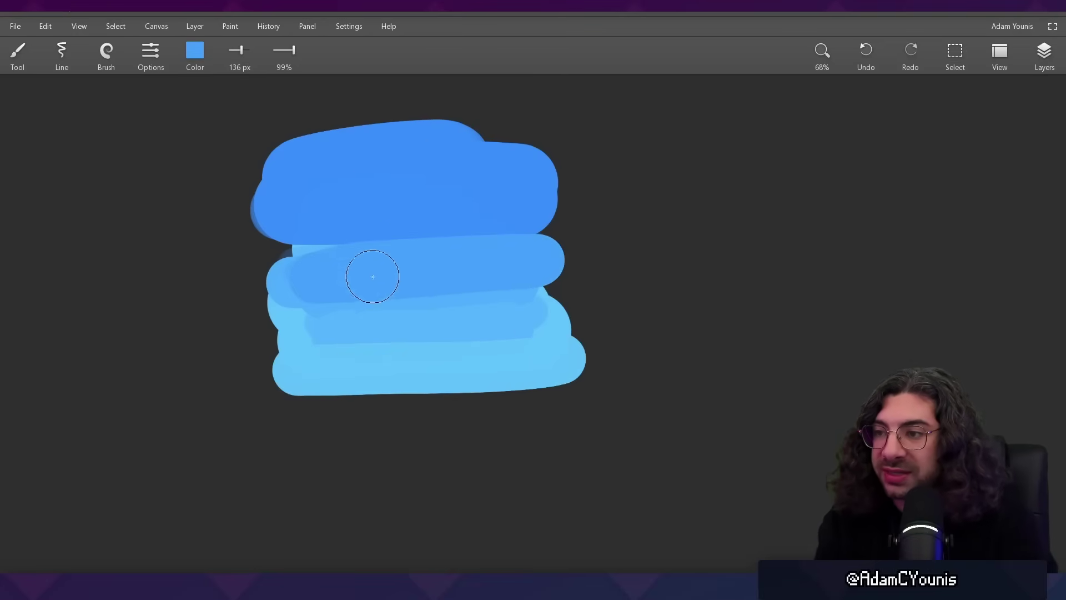
alt+click(408, 257)
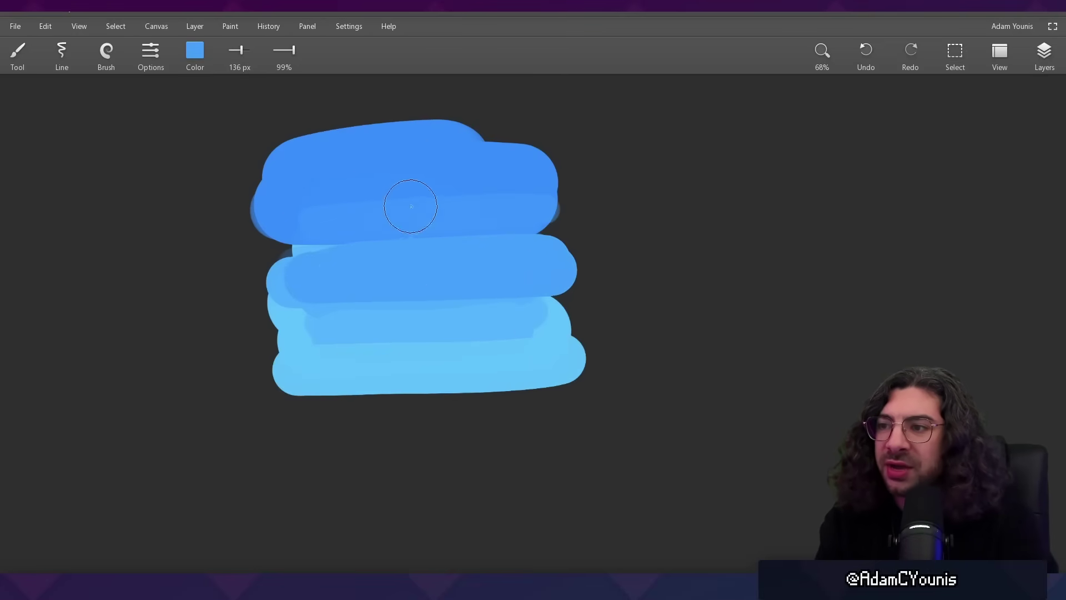
Erase the uneven side and upper edges of the sky patch with a 112 px eraser to form a square block
key(e)
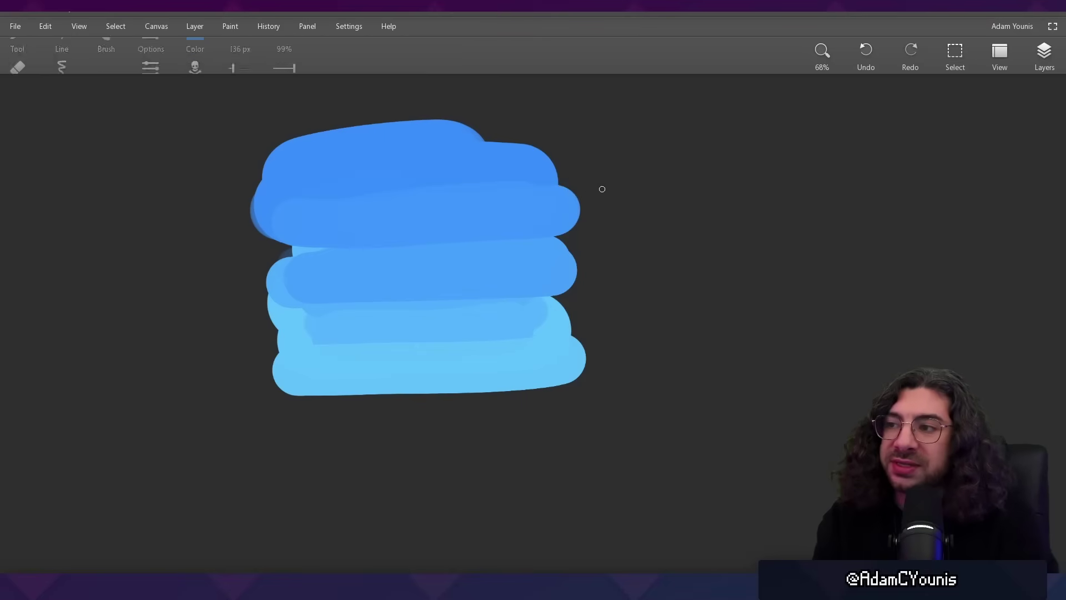
drag(581, 143, 566, 449)
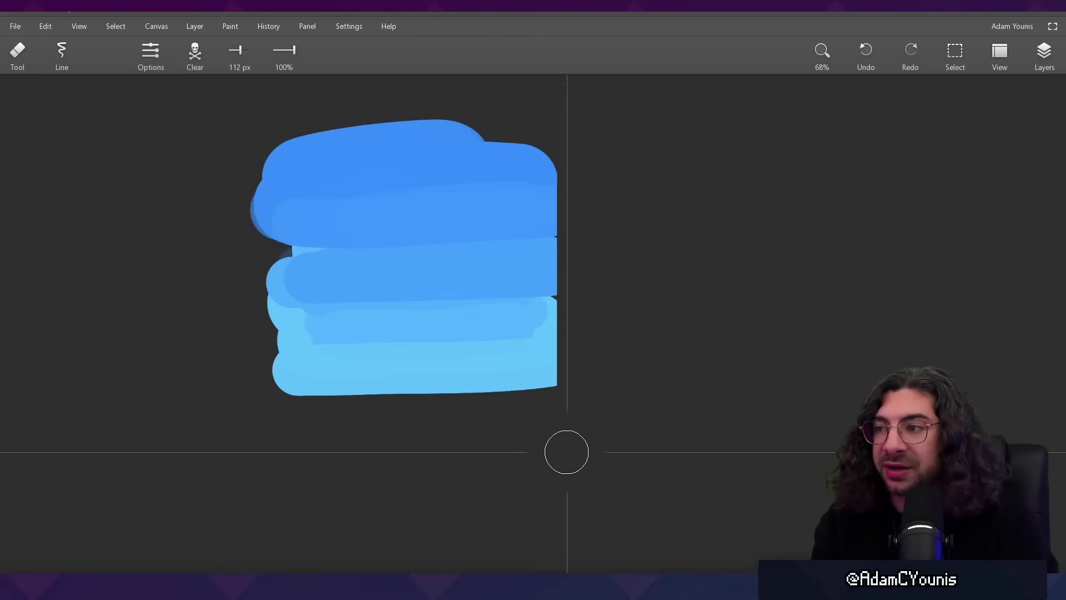
drag(274, 131, 265, 471)
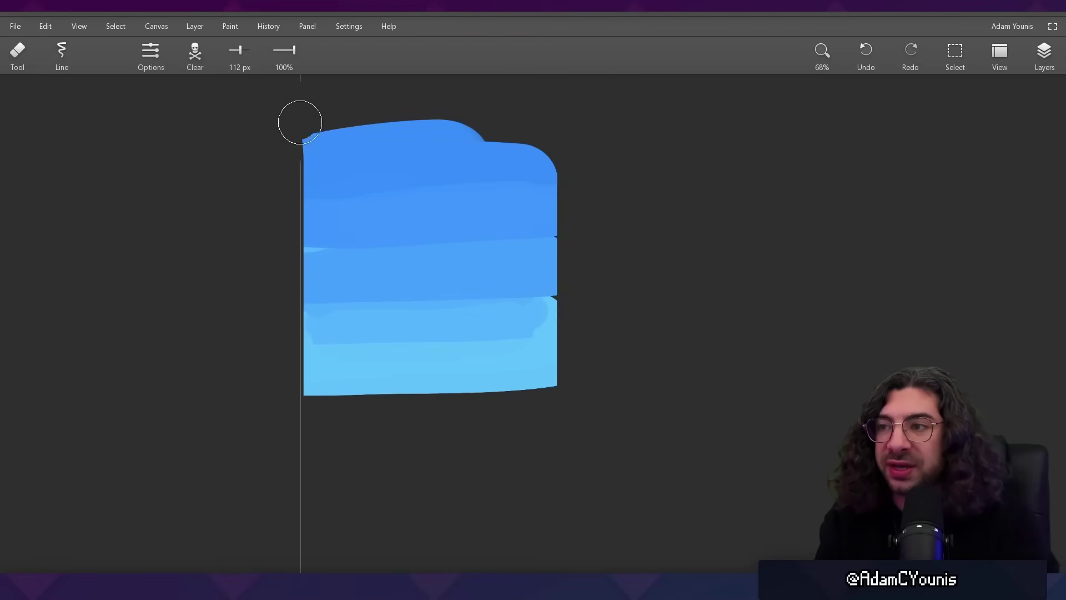
mouse_move(299, 119)
mouse_down()
mouse_move(647, 110)
mouse_move(580, 163)
mouse_move(575, 187)
mouse_move(578, 483)
mouse_up()
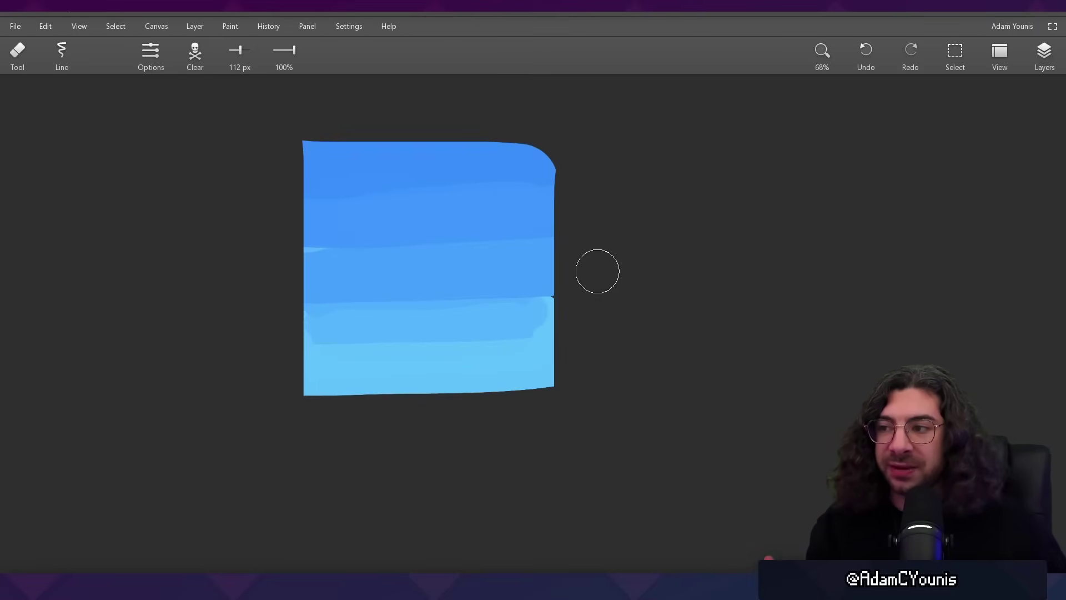
Set the colour to muted green #529377 and paint a sloping hill below the sky with a 166 px brush
mouse_move(481, 323)
mouse_down()
mouse_move(302, 365)
mouse_move(369, 304)
mouse_up()
alt+click(340, 295)
click(200, 51)
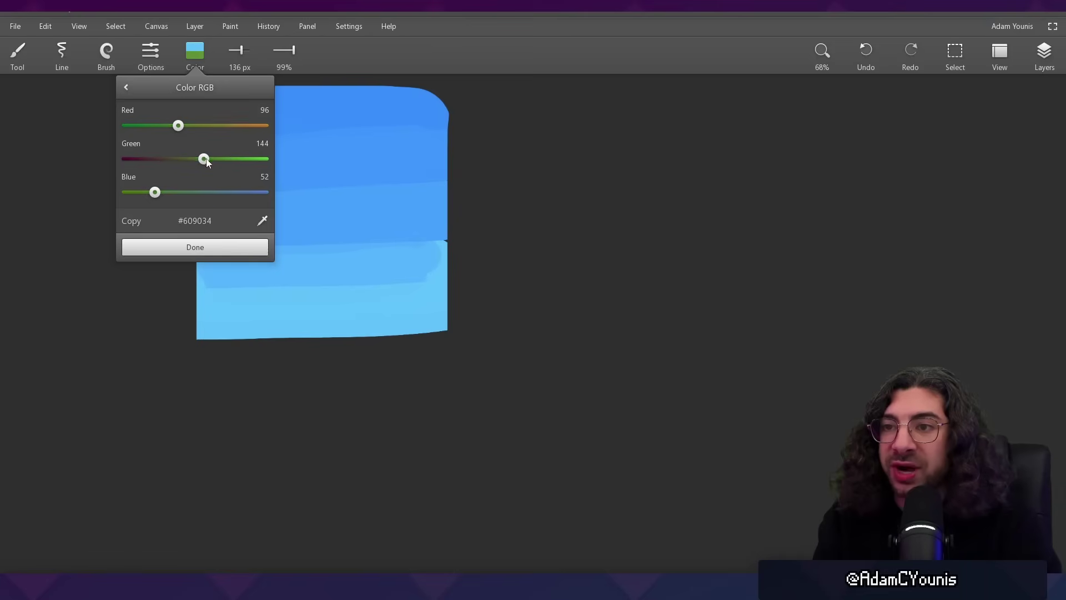
mouse_move(205, 163)
mouse_down()
mouse_move(202, 193)
mouse_move(206, 161)
mouse_up()
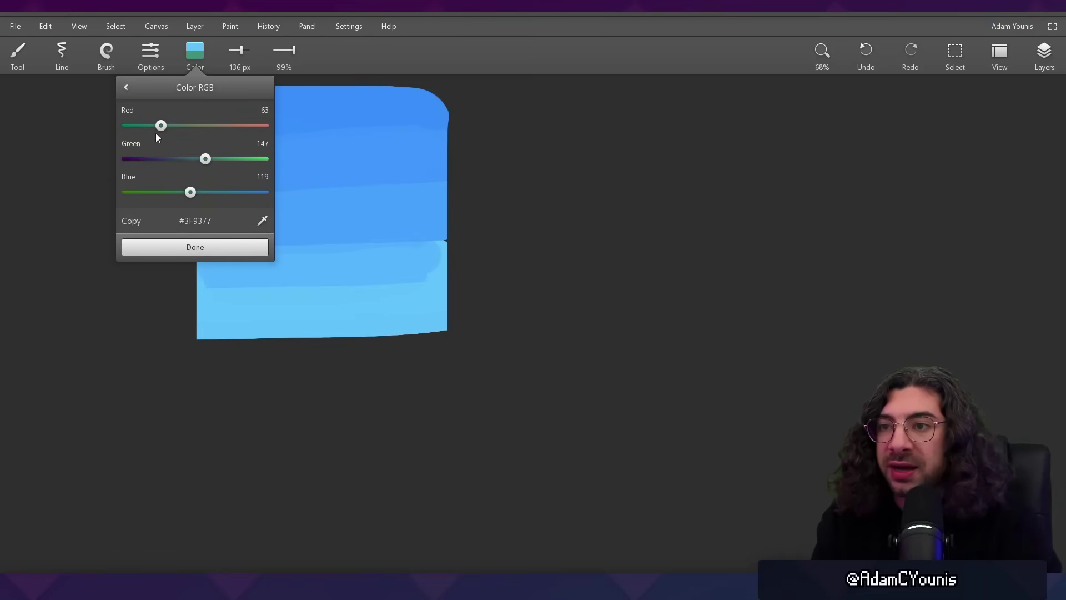
click(212, 249)
mouse_move(199, 372)
mouse_down()
mouse_move(573, 307)
mouse_move(606, 304)
mouse_up()
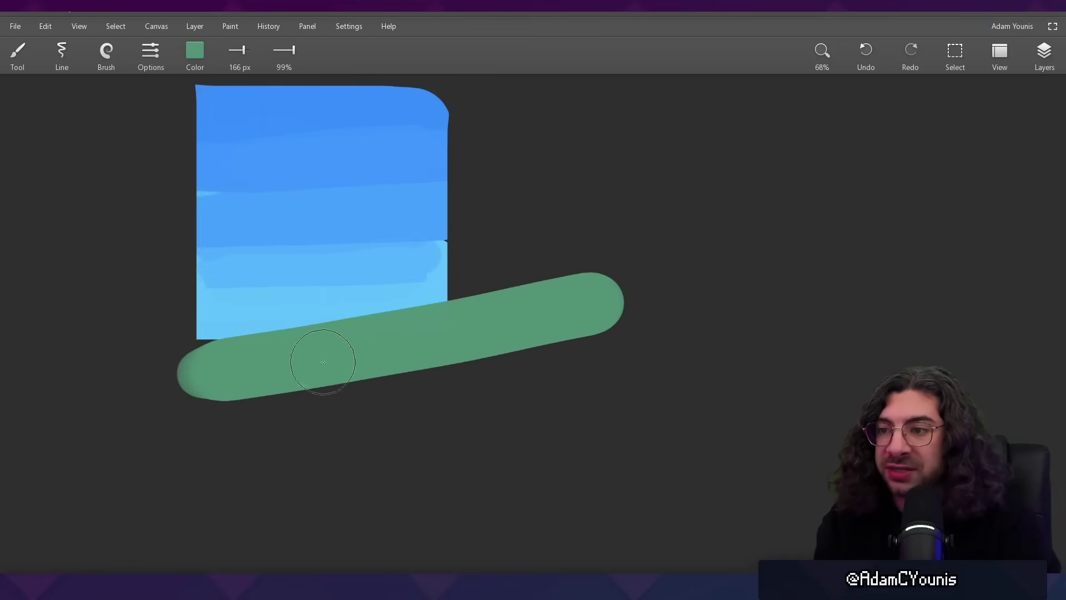
mouse_move(247, 433)
mouse_down()
mouse_move(547, 333)
mouse_move(599, 388)
mouse_up()
key(alt)
Choose a brighter green and paint over most of the hill, leaving muted green along its far edges
click(196, 52)
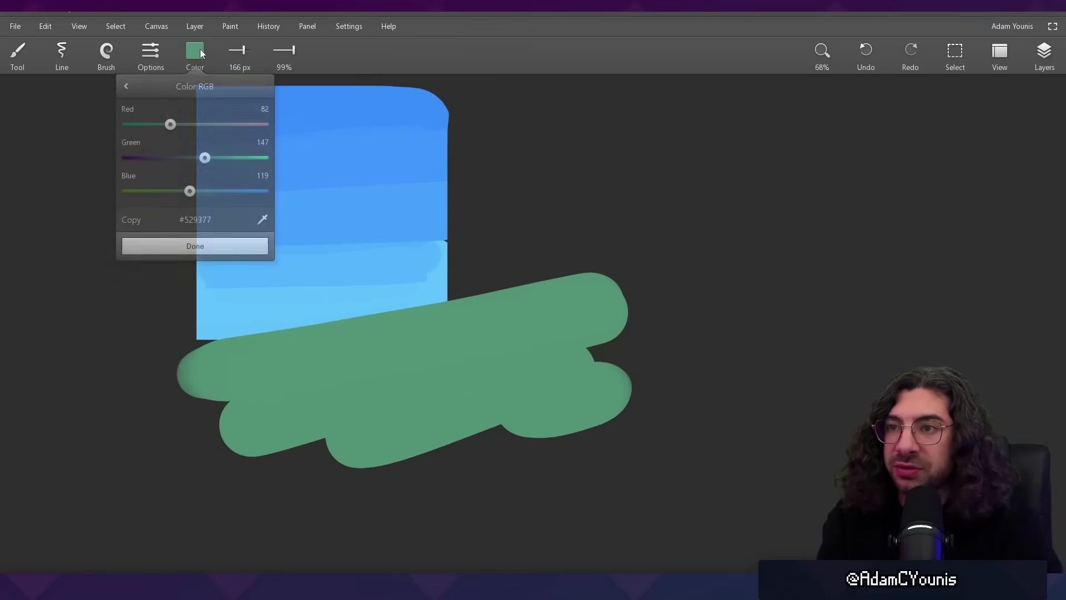
drag(170, 127, 177, 126)
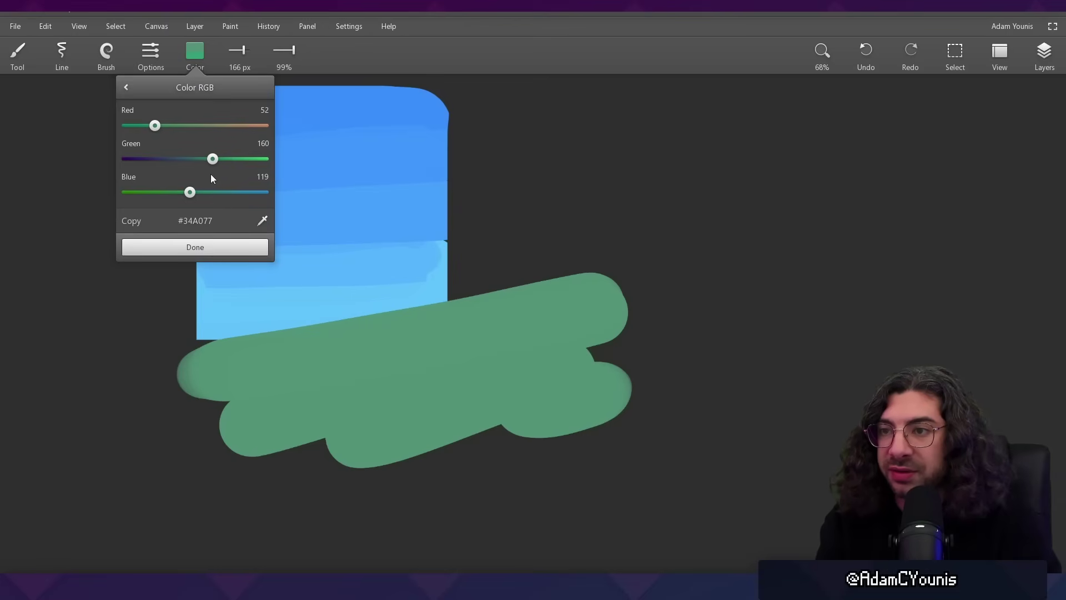
click(224, 248)
mouse_move(340, 396)
mouse_down()
mouse_move(540, 357)
mouse_move(252, 435)
mouse_move(574, 405)
mouse_up()
alt+click(400, 335)
mouse_move(596, 366)
mouse_down()
mouse_move(581, 368)
mouse_move(606, 376)
mouse_up()
alt+click(464, 354)
drag(257, 381, 591, 321)
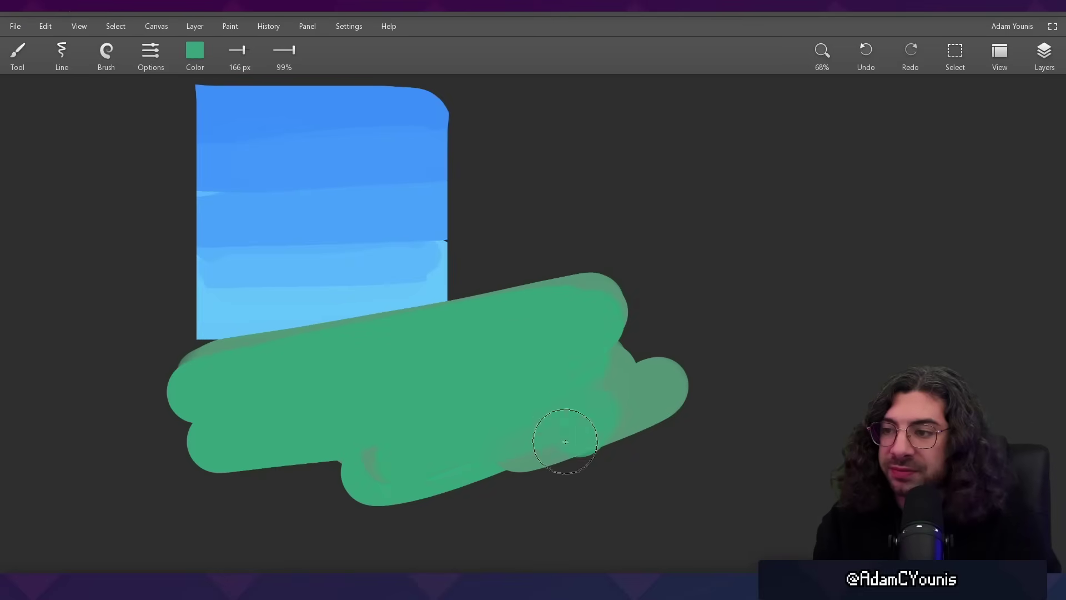
drag(565, 442, 555, 449)
Mix sampled sky blue into the hill's green and paint a teal band along its upper slope at 145 px
key(alt)
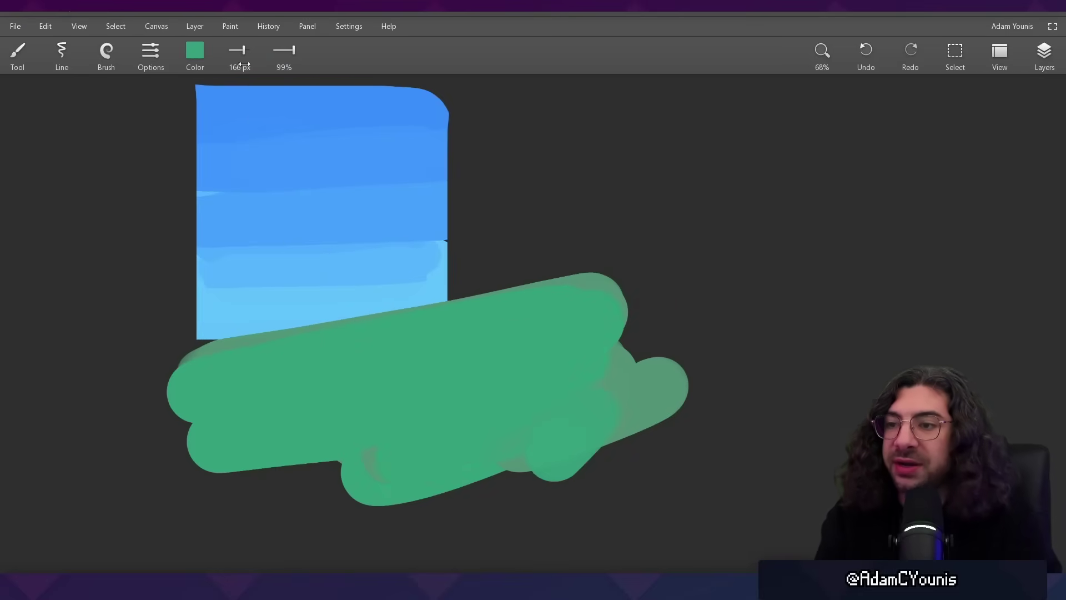
click(190, 58)
click(314, 286)
alt+click(325, 304)
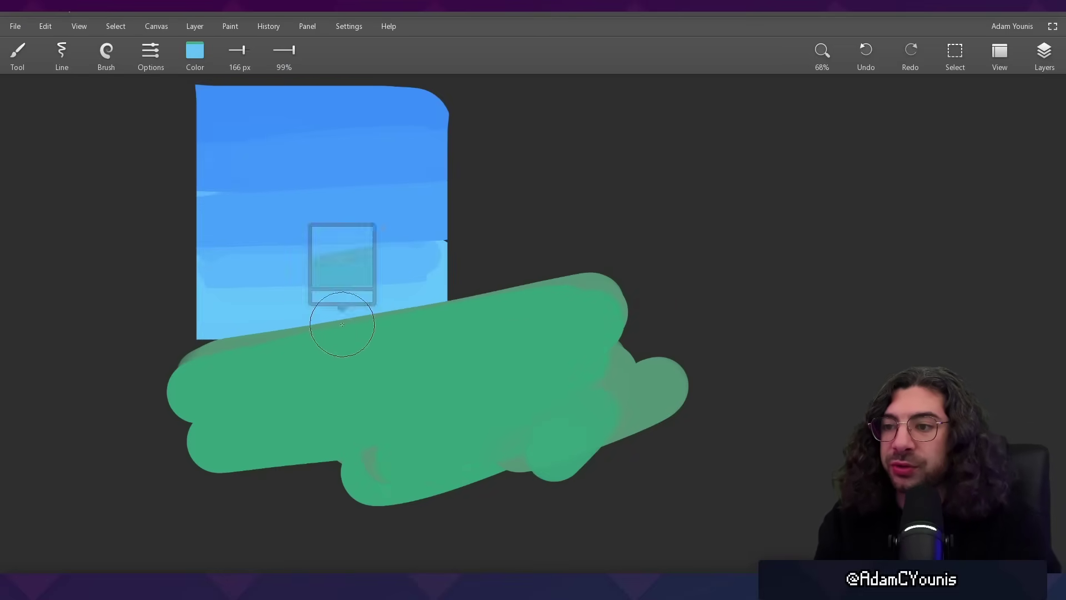
mouse_move(345, 304)
mouse_down()
mouse_move(278, 338)
mouse_move(412, 326)
mouse_move(273, 355)
mouse_move(453, 330)
mouse_move(268, 349)
mouse_up()
alt+click(361, 335)
key([)
key(])
mouse_move(460, 325)
mouse_down()
mouse_move(289, 351)
mouse_move(281, 367)
mouse_move(530, 315)
mouse_move(392, 335)
mouse_up()
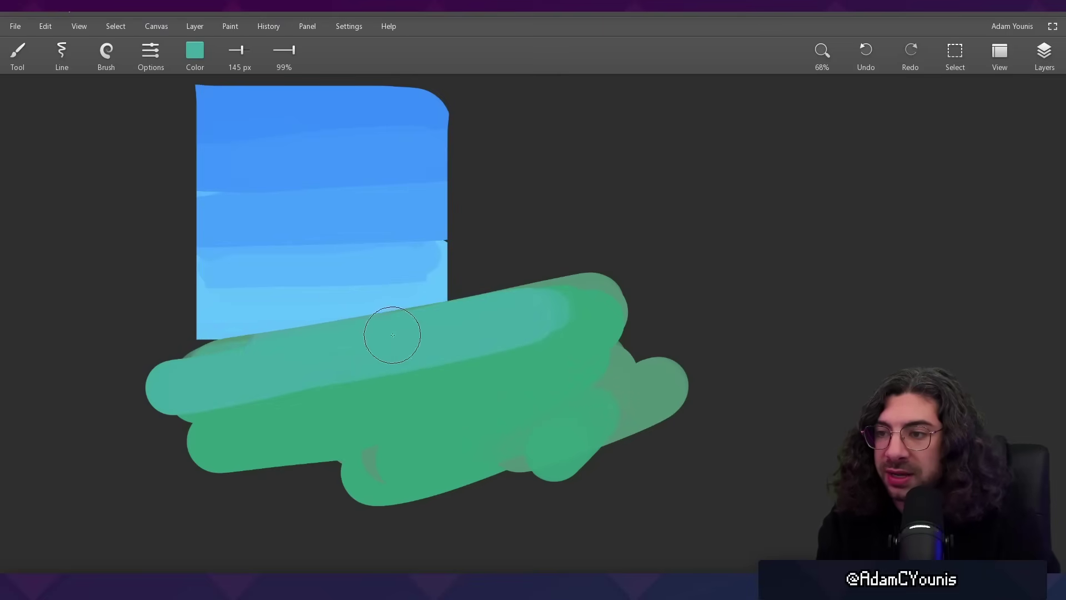
Repaint the hill's near slope in sampled green and blend sampled teal back along its upper edge
scroll(429, 302, down, 4)
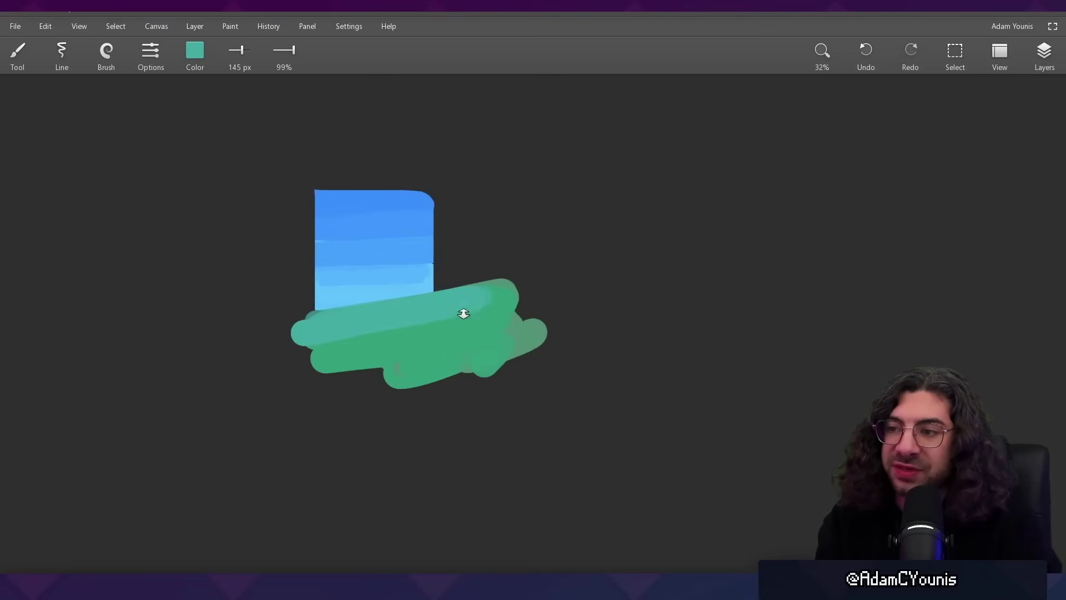
scroll(462, 311, up, 1)
alt+click(386, 344)
drag(266, 364, 260, 348)
alt+click(437, 305)
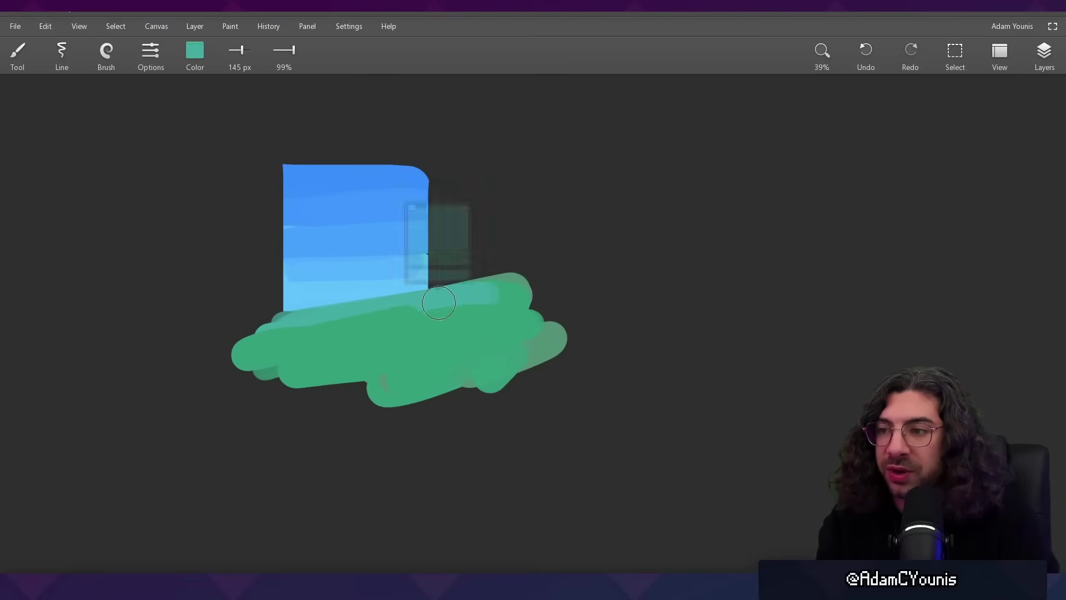
drag(433, 313, 291, 331)
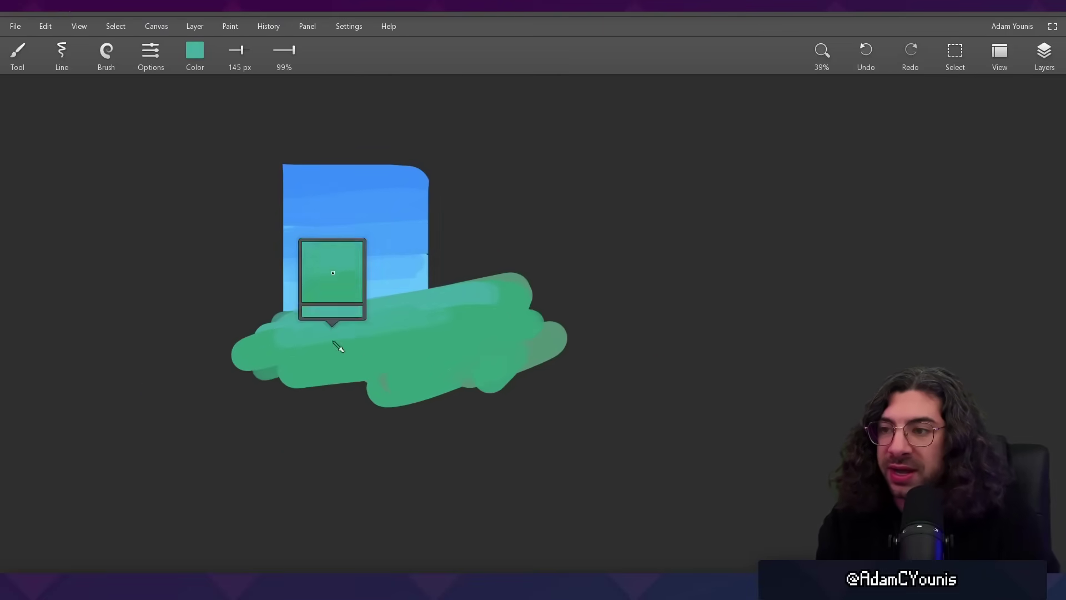
Paint a darker sampled green across the hill's lower part and rework the boundary with the brighter green above
alt+click(384, 359)
alt+click(265, 377)
mouse_move(317, 386)
mouse_down()
mouse_move(511, 359)
mouse_move(415, 354)
mouse_move(514, 342)
mouse_move(472, 382)
mouse_up()
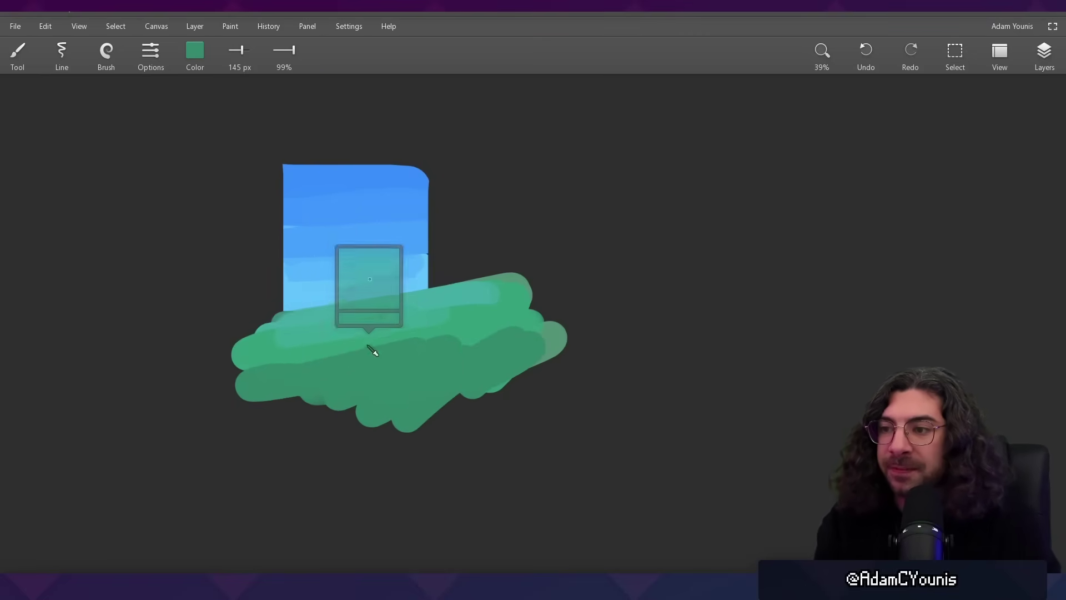
alt+click(360, 343)
drag(333, 353, 480, 337)
Erase both ends of the hill with a 269 px eraser to leave straight vertical sides
mouse_move(394, 326)
mouse_down()
mouse_move(350, 288)
mouse_move(354, 299)
mouse_move(314, 302)
mouse_move(421, 281)
mouse_up()
mouse_move(524, 300)
mouse_down()
mouse_move(418, 281)
mouse_move(406, 233)
mouse_move(401, 256)
mouse_up()
key(e)
drag(501, 224, 497, 505)
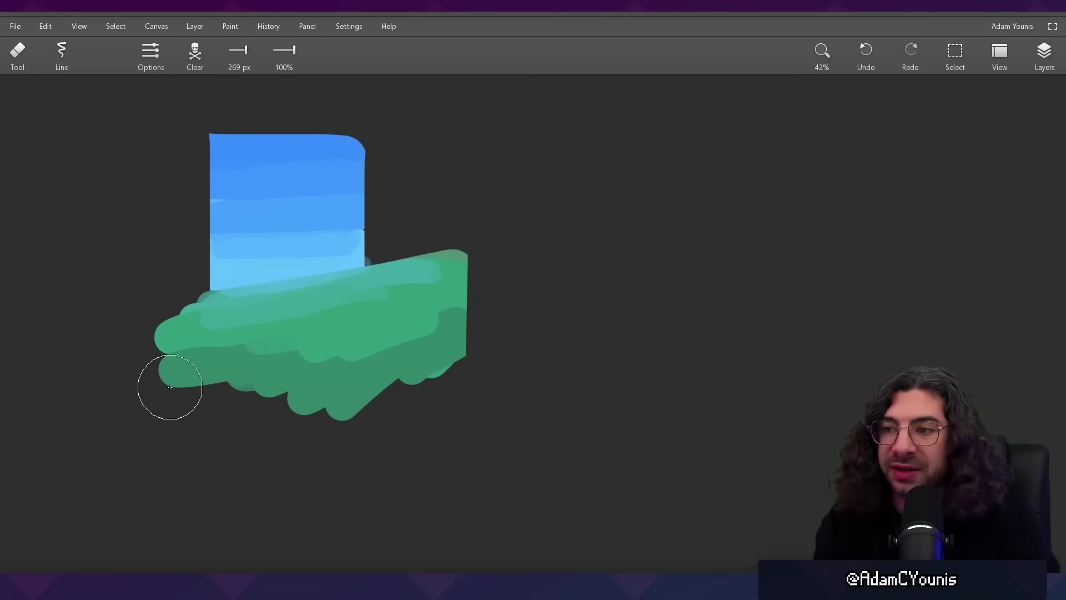
drag(168, 292, 166, 411)
Sample the dark green and paint small bush-like bumps along the dark foreground's upper edge with a 52 px brush
alt+click(305, 378)
key(b)
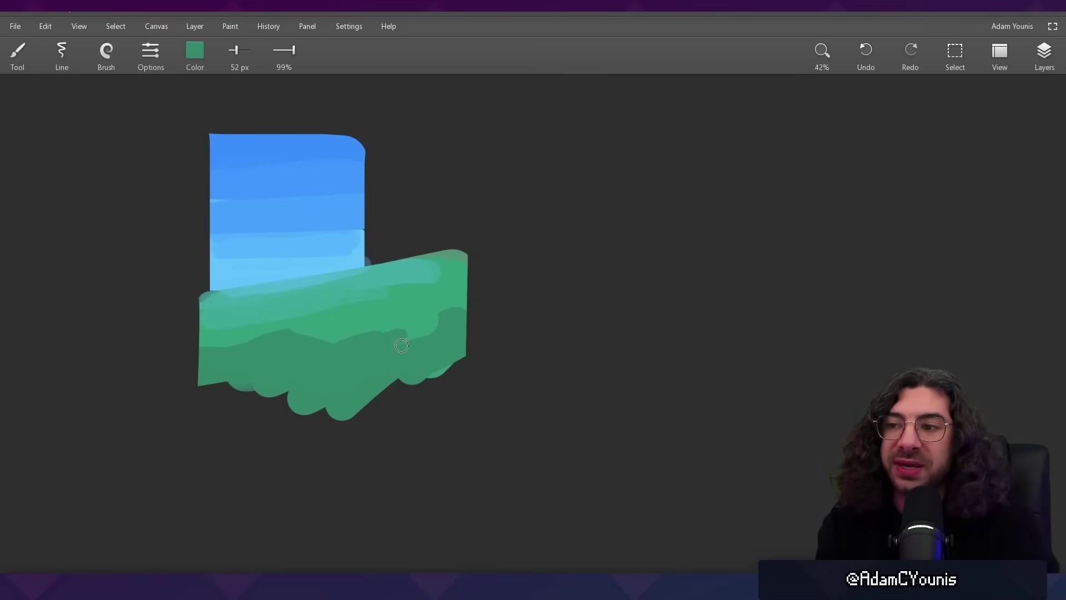
alt+click(322, 347)
mouse_move(321, 324)
mouse_down()
mouse_move(322, 344)
mouse_move(349, 358)
mouse_up()
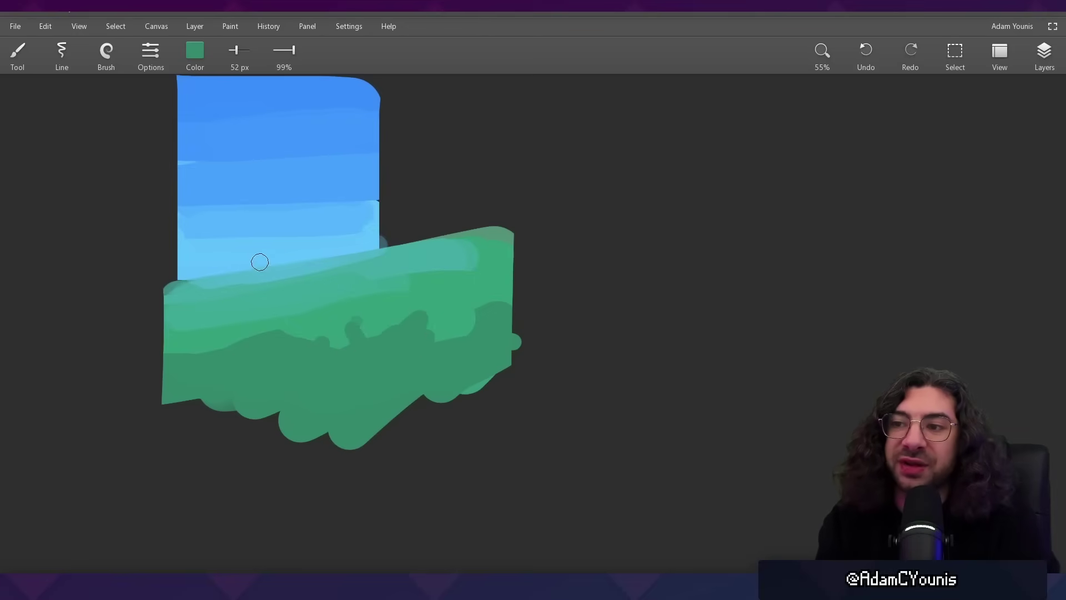
Sample the dark green and paint small grass-like blades along the foreground's upper edge with a 30 px brush
scroll(260, 262, up, 3)
mouse_move(293, 269)
mouse_down()
mouse_move(305, 305)
mouse_move(389, 353)
mouse_up()
drag(453, 343, 433, 343)
drag(421, 340, 458, 396)
alt+click(436, 389)
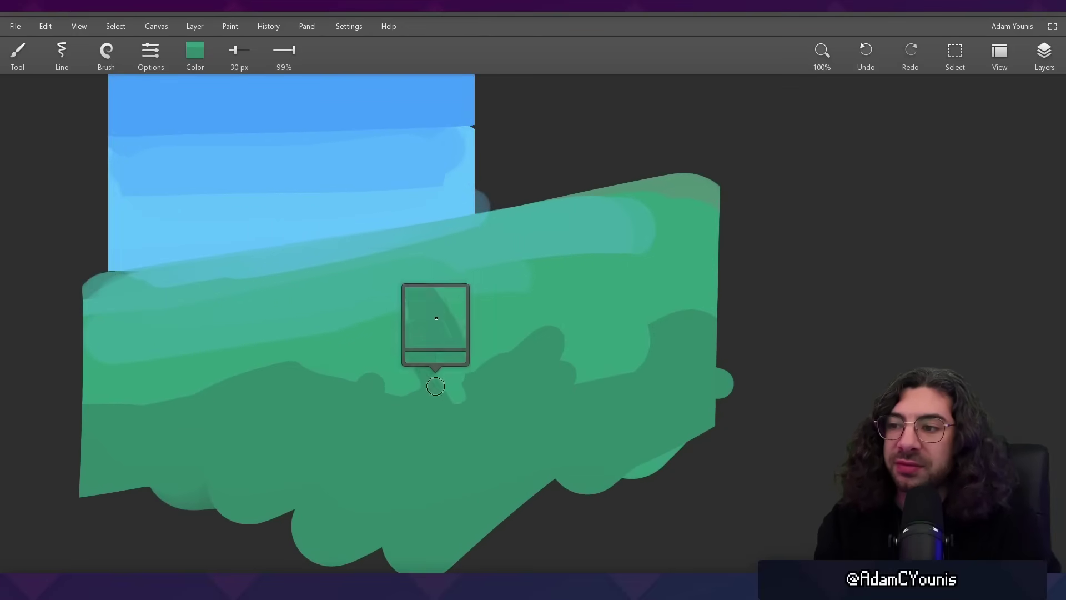
drag(462, 356, 467, 383)
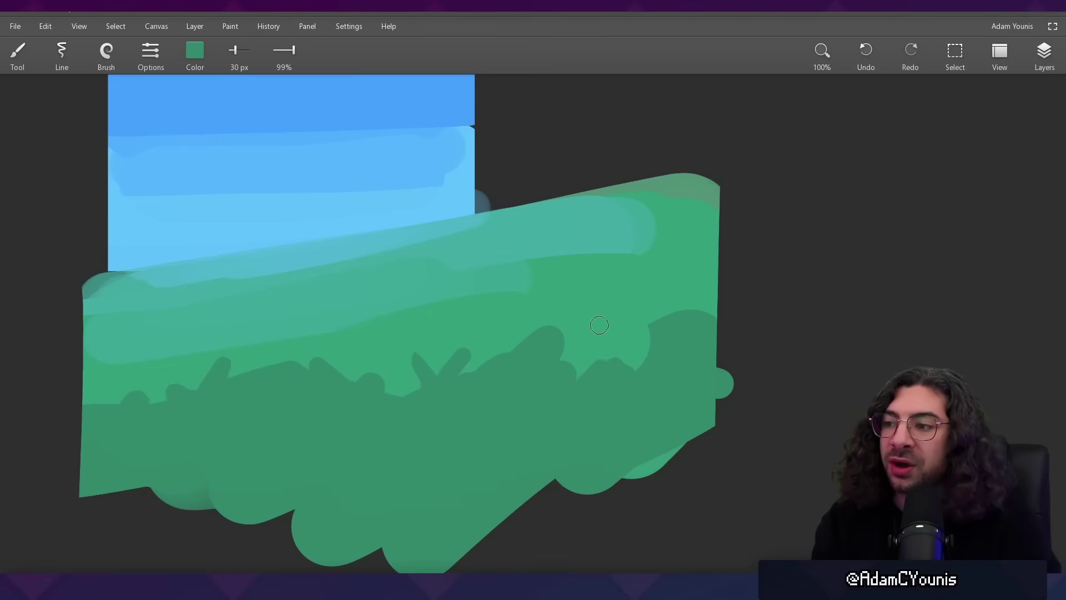
scroll(599, 324, down, 3)
Sample the sky blue and the foreground's dark green and paint a round swatch of each on the empty area beside the landscape
click(195, 51)
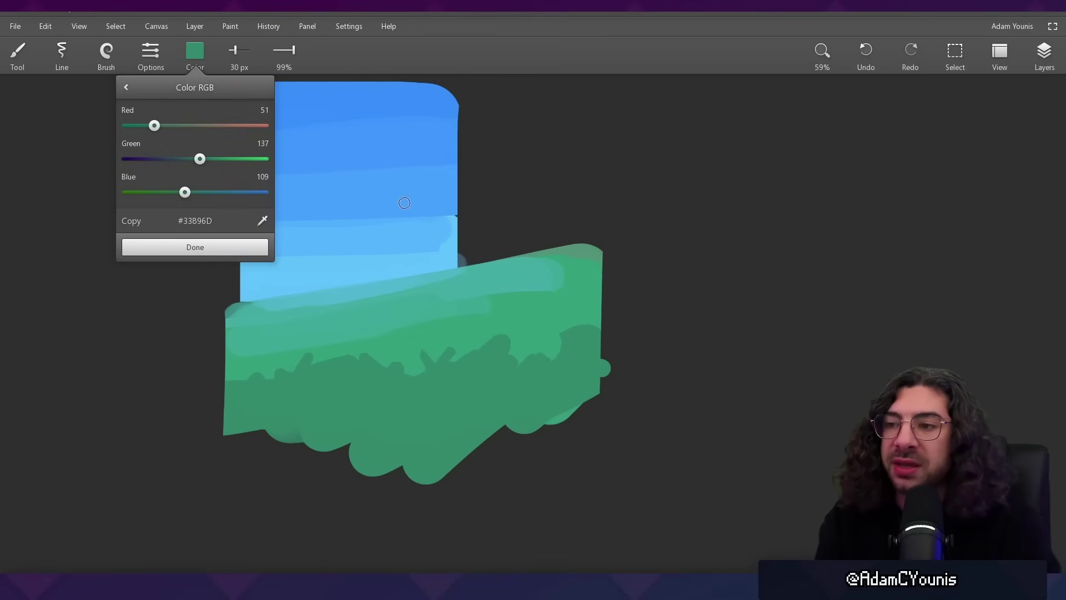
click(367, 257)
scroll(359, 293, up, 3)
drag(362, 293, 344, 275)
drag(211, 246, 423, 270)
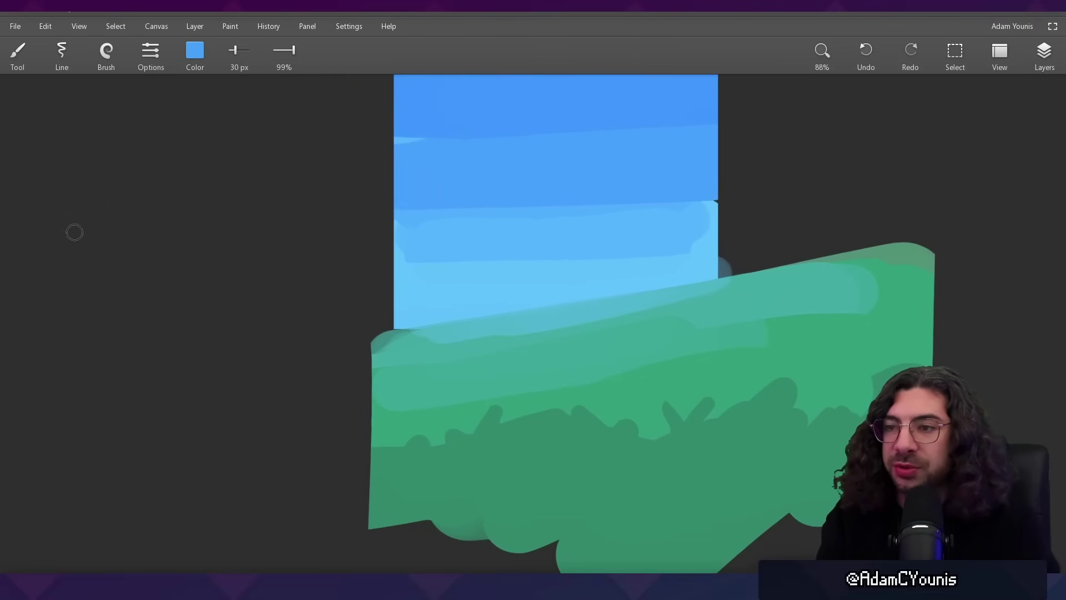
click(94, 229)
alt+click(578, 440)
drag(222, 236, 231, 226)
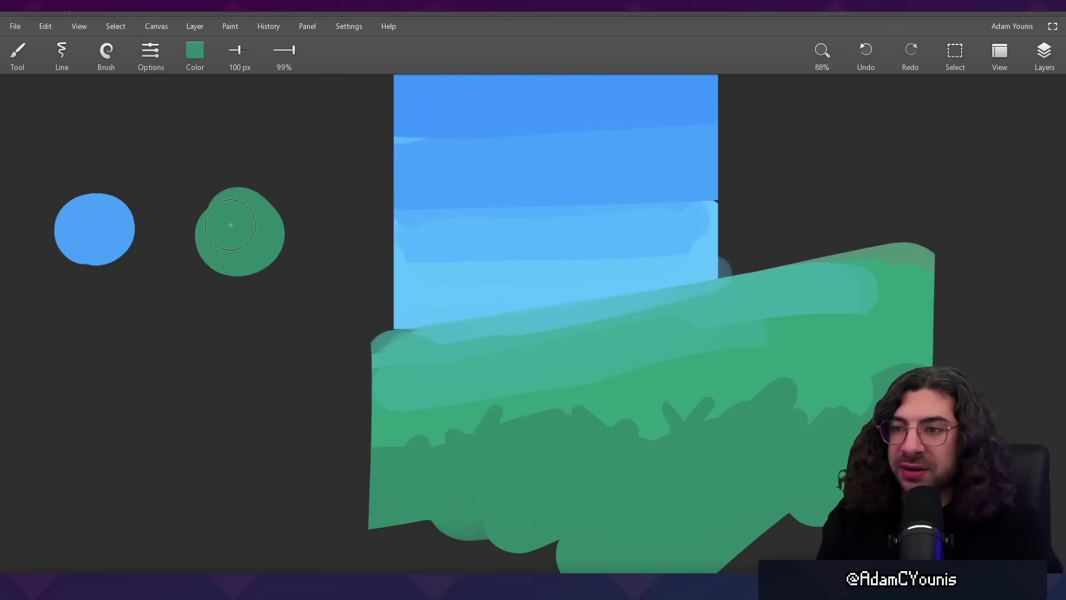
Sample the blue swatch, mix it with the green, and paint a teal swatch between the two with a 100 px brush
alt+click(113, 219)
drag(165, 208, 279, 263)
mouse_move(279, 264)
mouse_down()
mouse_move(279, 286)
mouse_move(294, 297)
mouse_up()
alt+click(337, 283)
alt+click(288, 289)
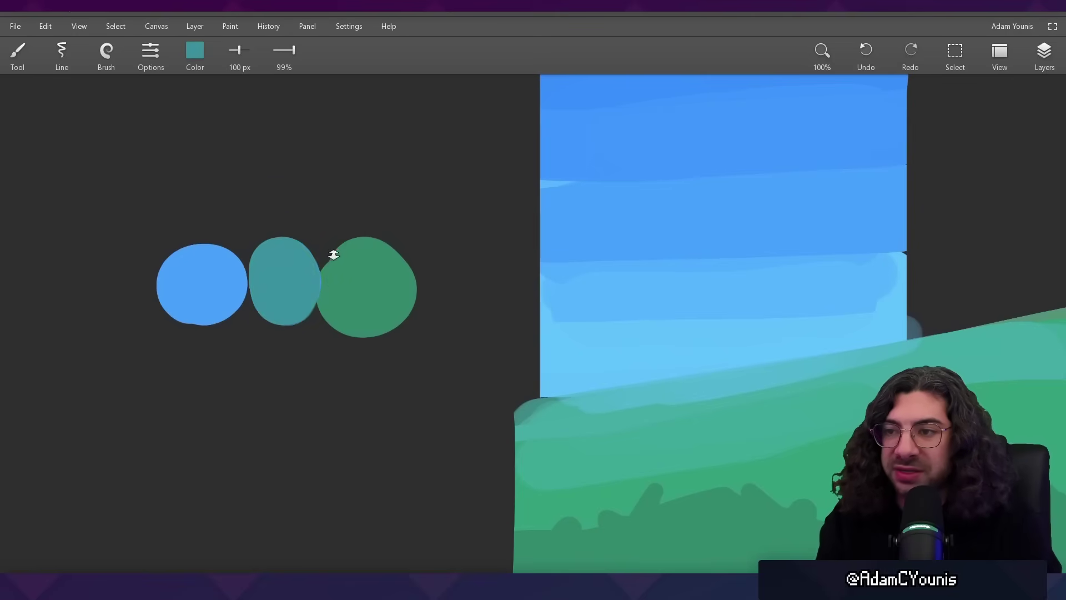
drag(333, 254, 351, 239)
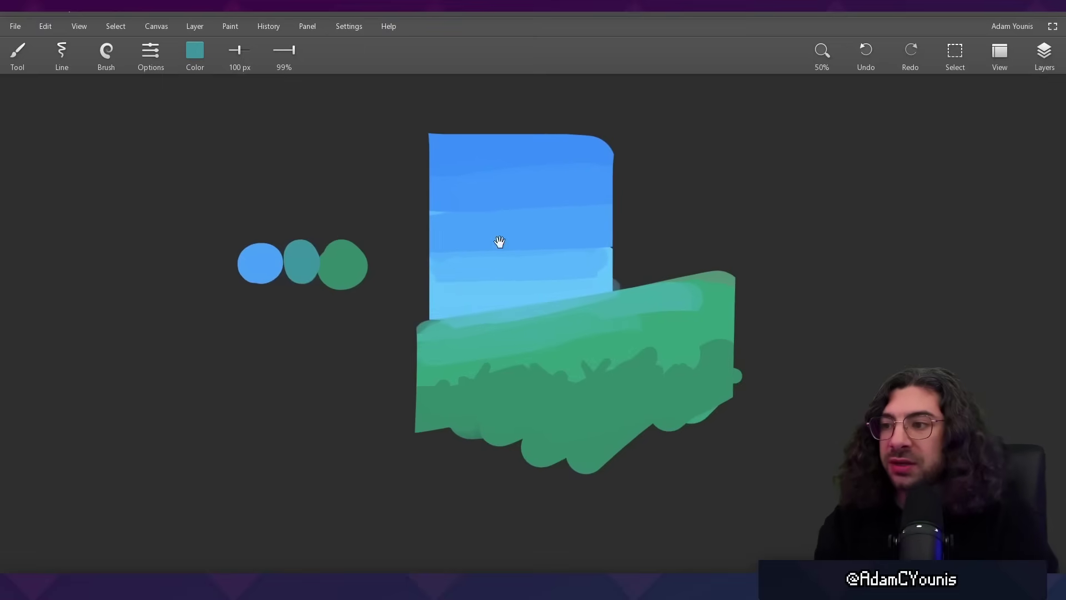
mouse_move(499, 242)
mouse_down()
mouse_move(359, 239)
mouse_move(383, 361)
mouse_up()
key(l)
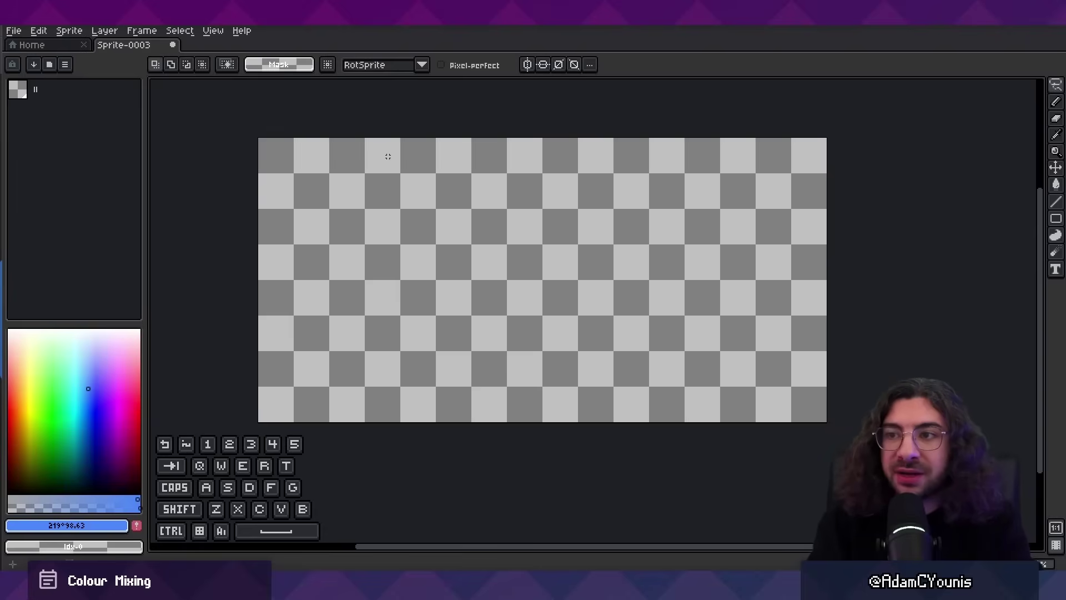
Switch to Aseprite and set the blank sprite's color mode to RGB Color
click(69, 30)
mouse_move(94, 57)
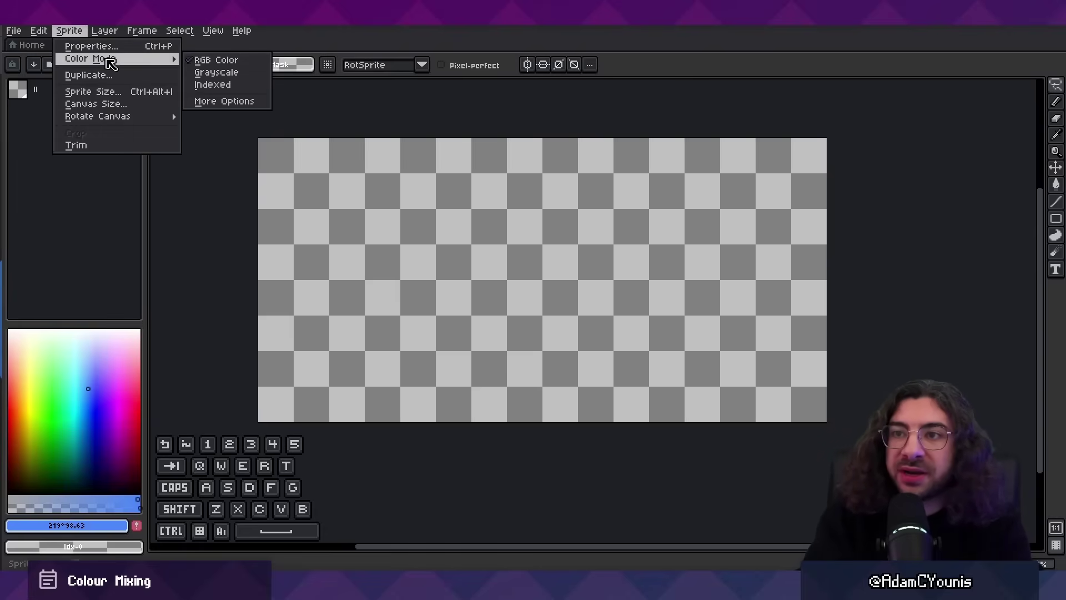
click(201, 58)
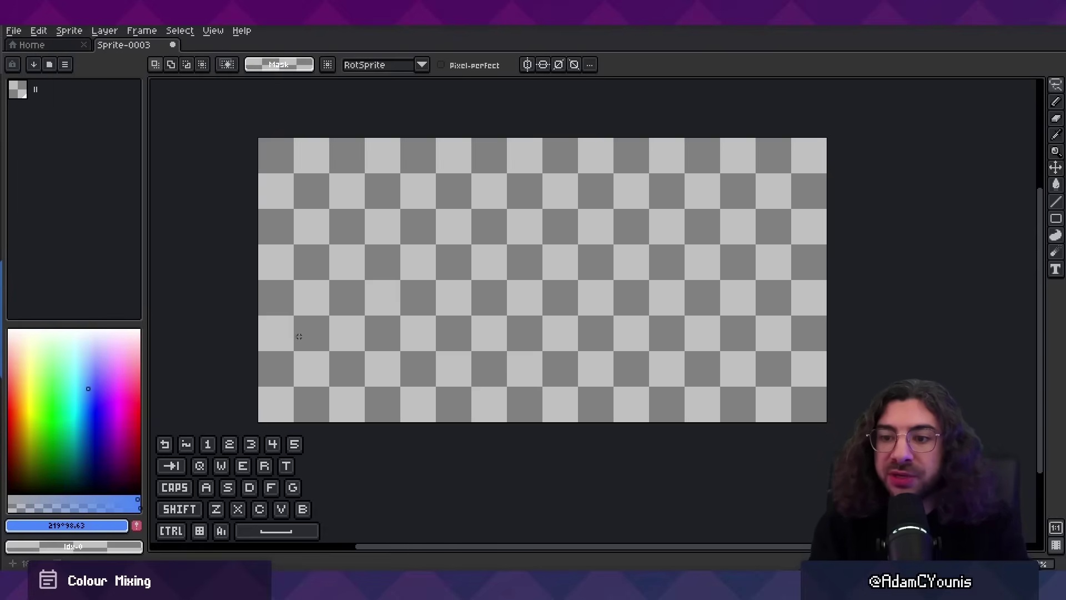
click(68, 30)
mouse_move(97, 58)
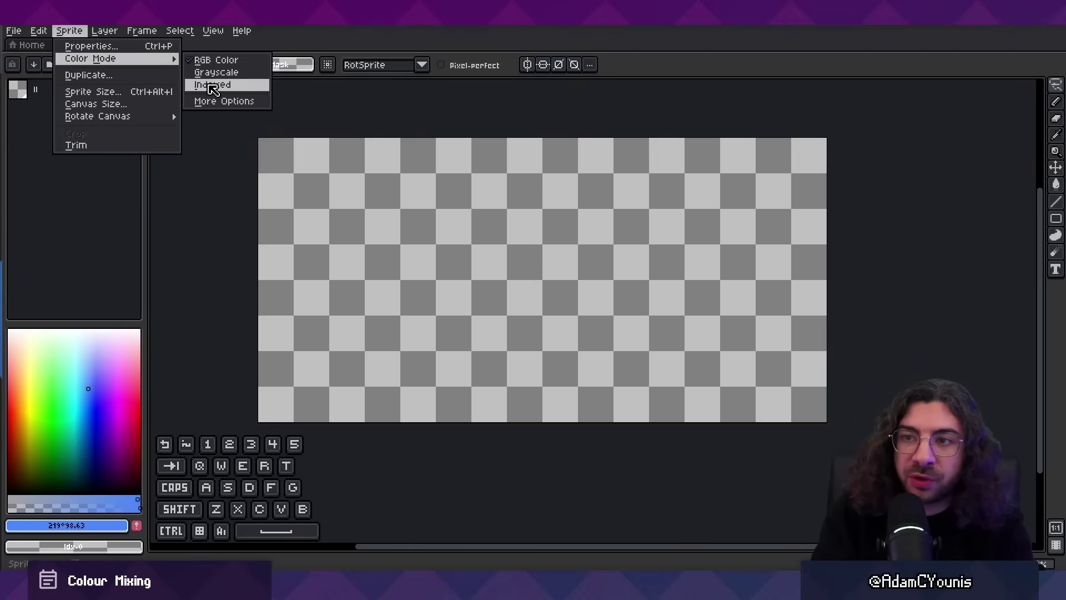
click(79, 230)
Choose a fully saturated medium blue (214°100.65) and paint a rounded blob on the blank canvas
drag(90, 374, 93, 379)
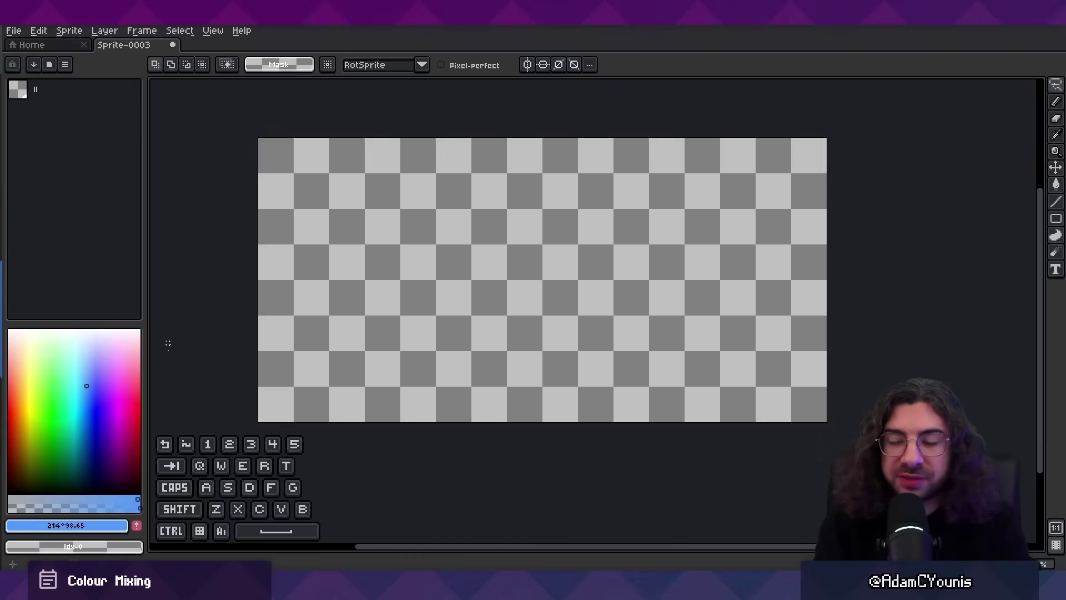
mouse_move(138, 499)
mouse_down()
mouse_move(14, 507)
mouse_move(141, 499)
mouse_up()
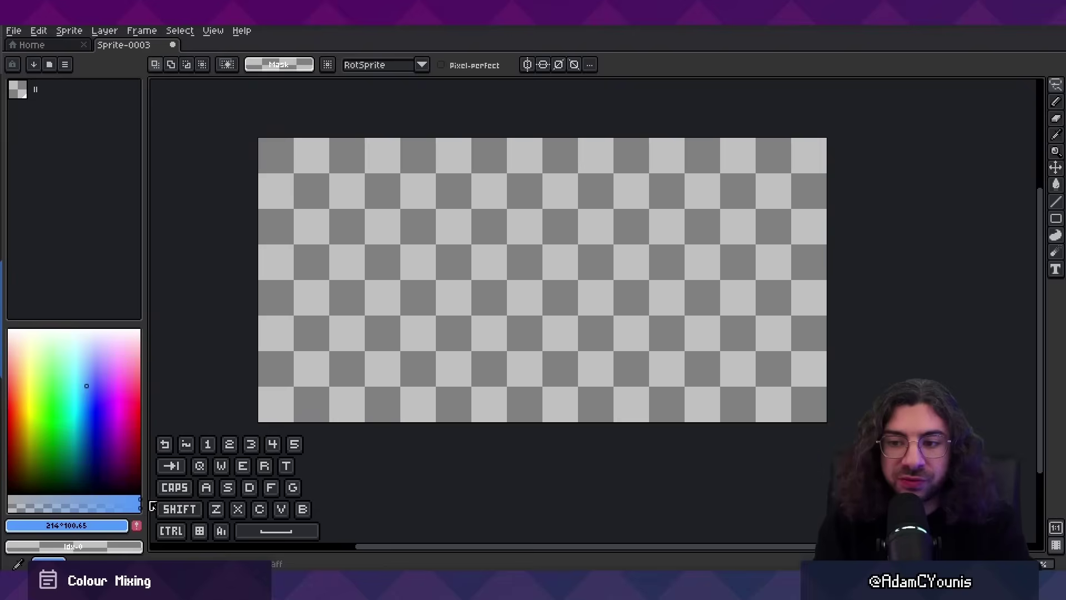
key(b)
mouse_move(471, 222)
mouse_down()
mouse_move(508, 211)
mouse_move(511, 228)
mouse_move(479, 244)
mouse_up()
key(space)
key(z)
click(438, 260)
key(space)
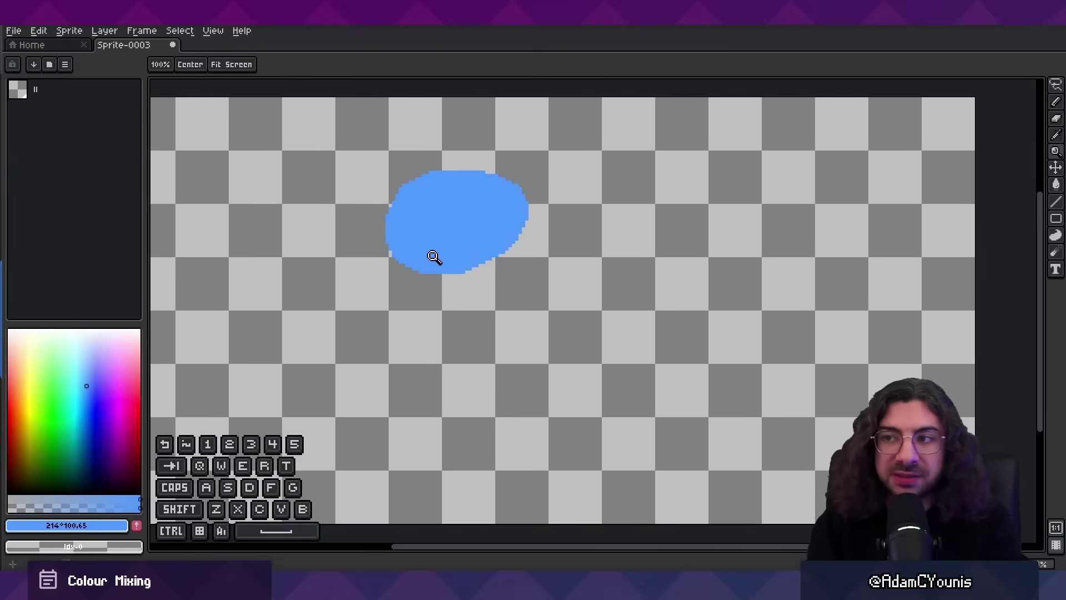
Sample the blob's blue, #509aff, and flood-fill the entire canvas with it
alt+click(457, 237)
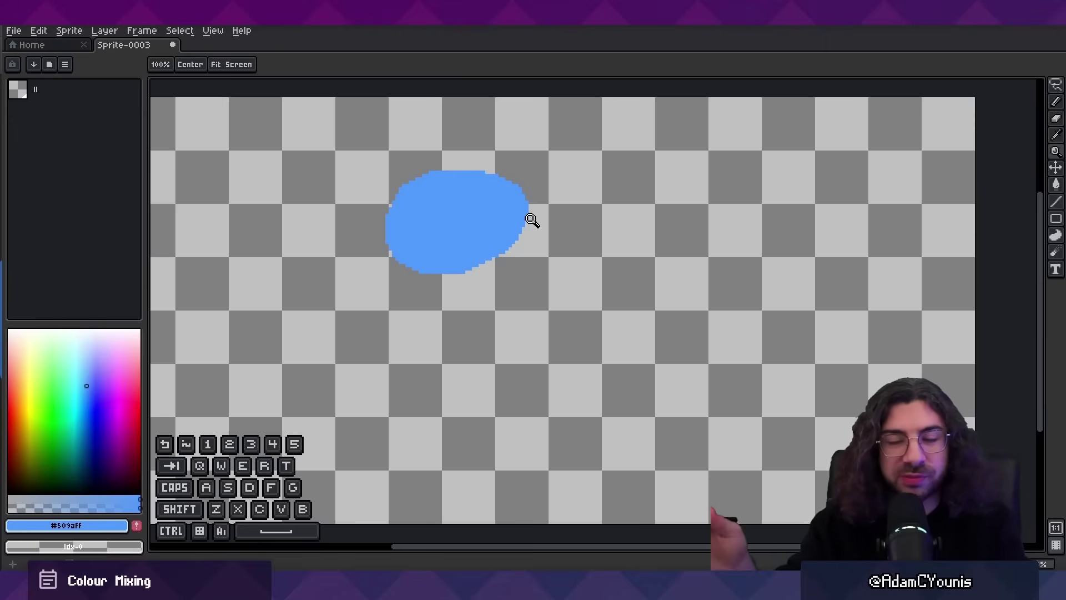
key(alt)
key(alt)
key(b)
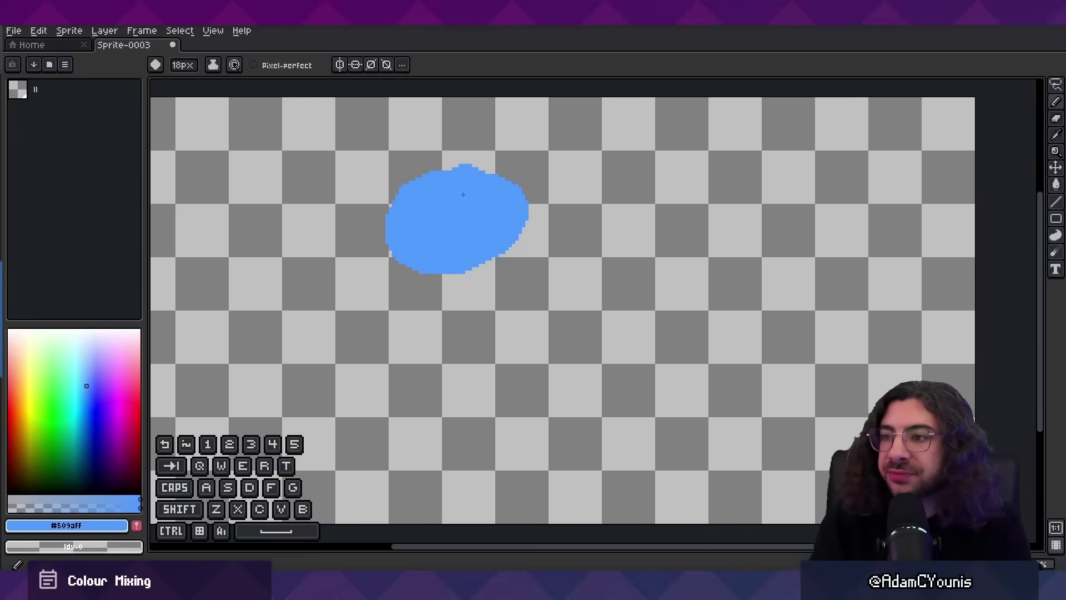
key(g)
click(556, 233)
drag(556, 234, 561, 269)
key(z)
drag(561, 269, 531, 244)
key(space)
key(alt)
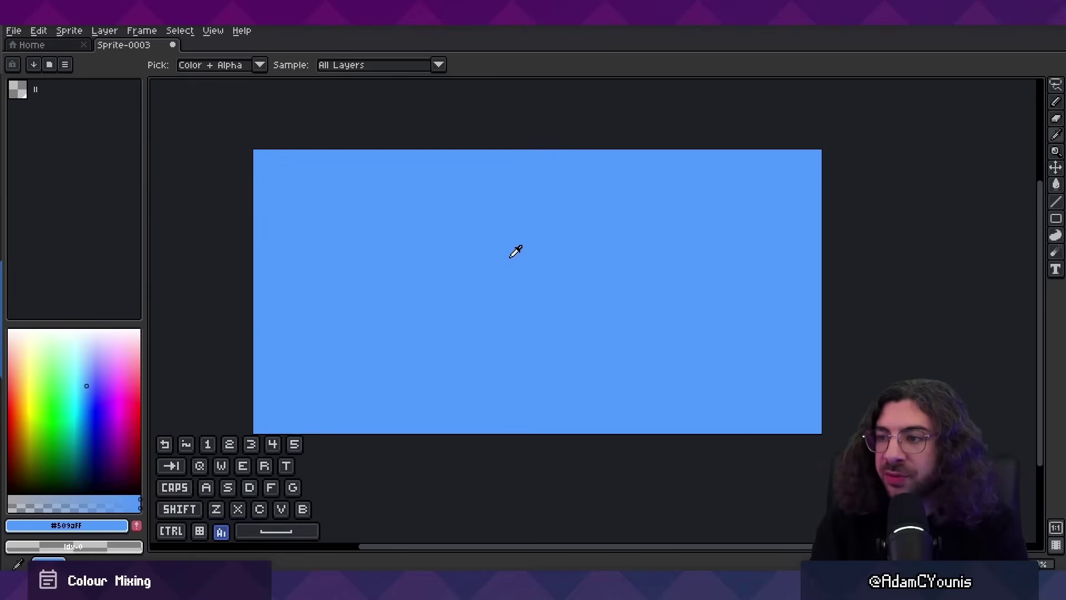
Choose a lighter blue (205°100.68), flood-fill the whole canvas with it and sample the result as #60bbff
click(83, 381)
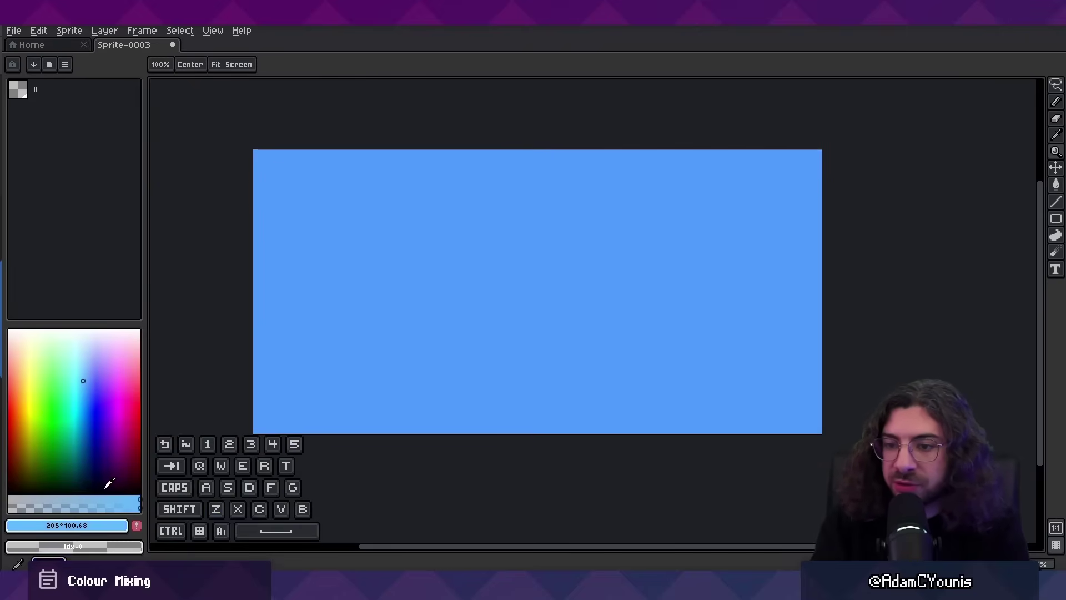
key(g)
click(493, 280)
key(space)
drag(529, 281, 513, 298)
alt+click(512, 300)
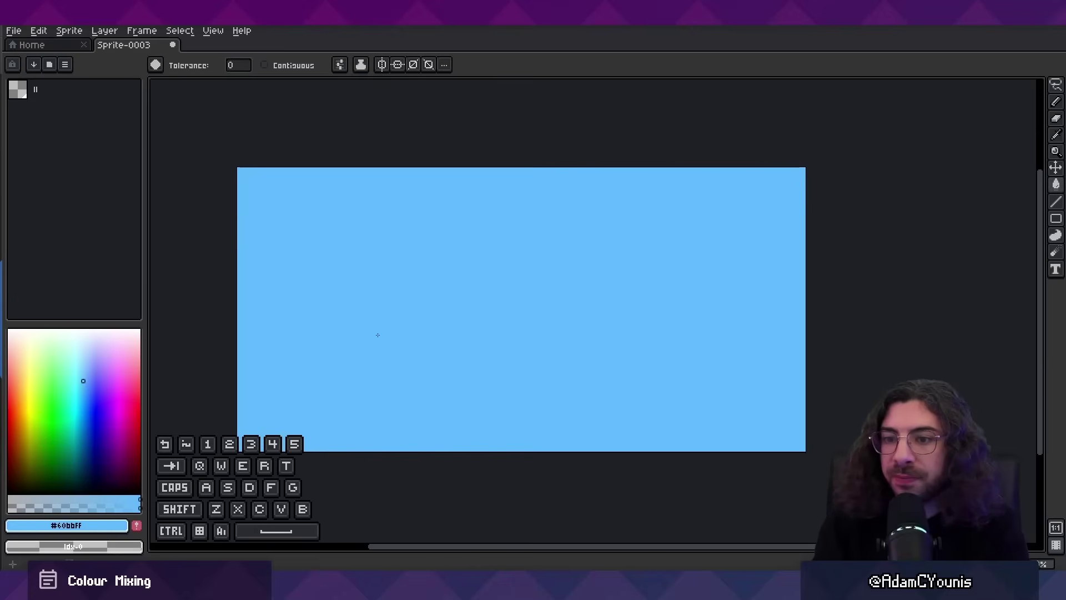
Choose a darker blue (217°90.56) and paint a band across the canvas's upper part with a 29 px brush
click(89, 398)
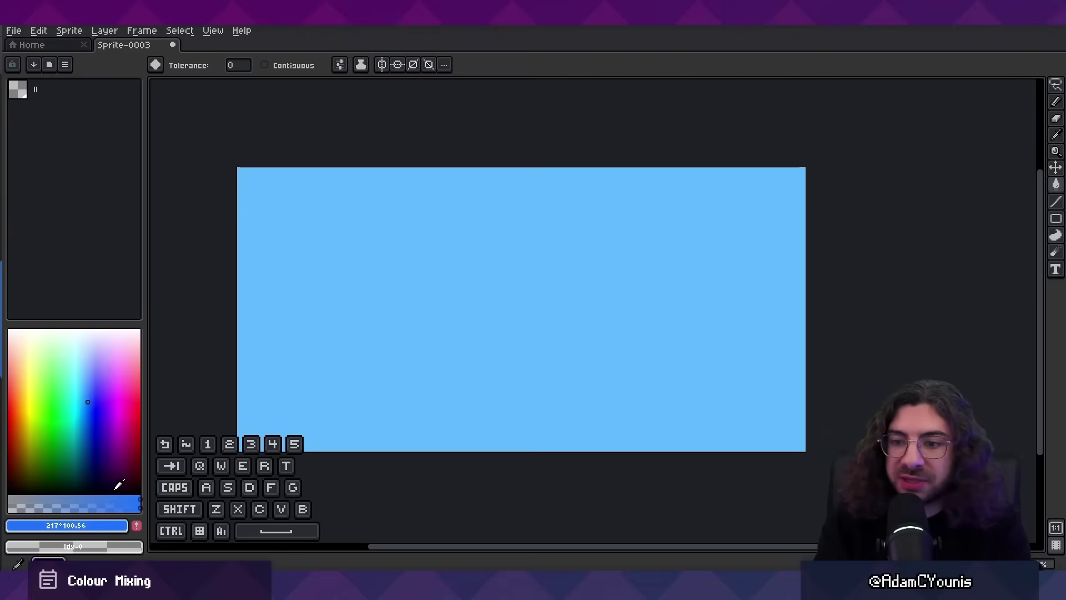
click(131, 496)
key(b)
mouse_move(309, 231)
mouse_down()
mouse_move(457, 185)
mouse_move(755, 195)
mouse_move(576, 198)
mouse_up()
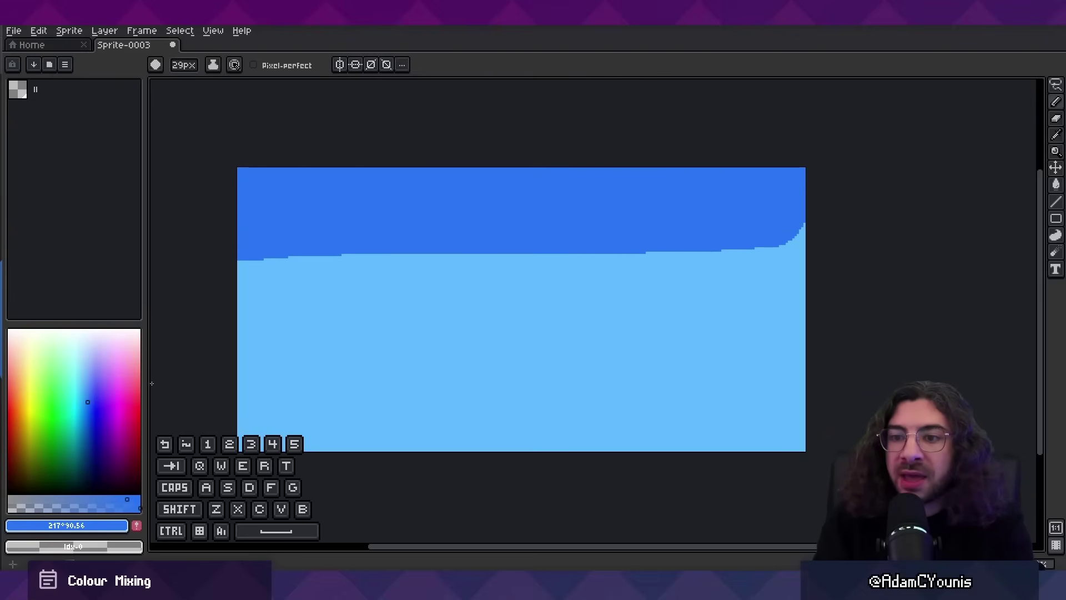
Sample the dark band's blue, #2a75f4, and set the brush to Alpha Compositing ink at 50% opacity
key(alt)
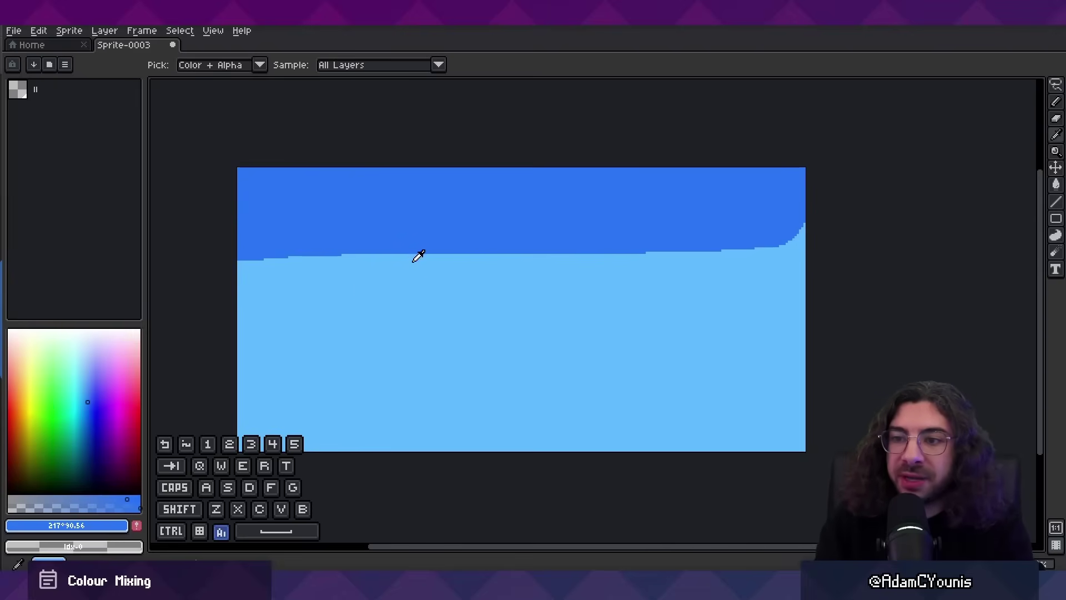
click(411, 262)
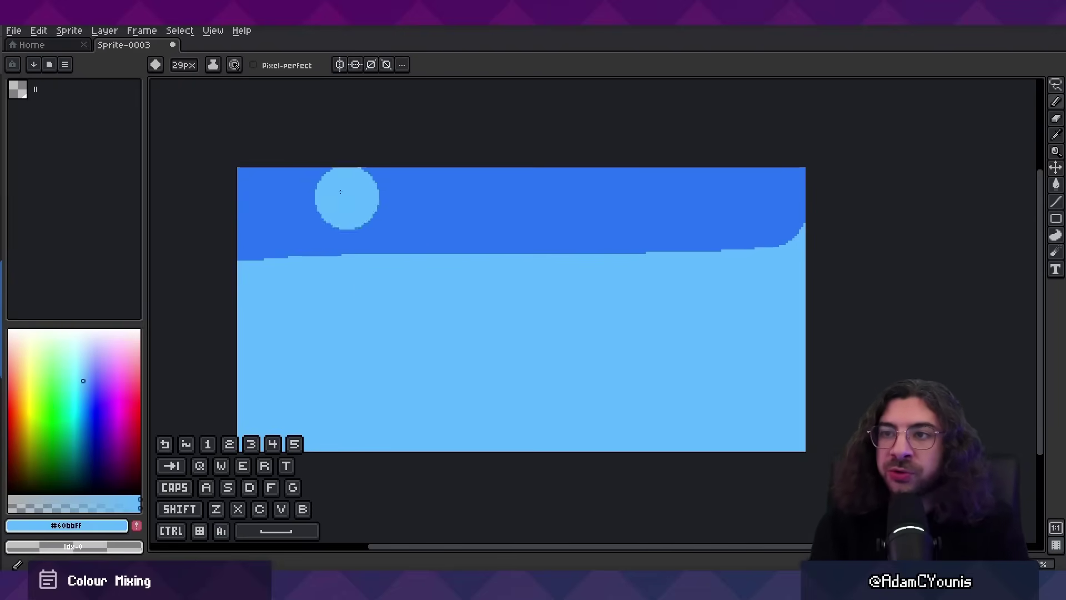
click(214, 67)
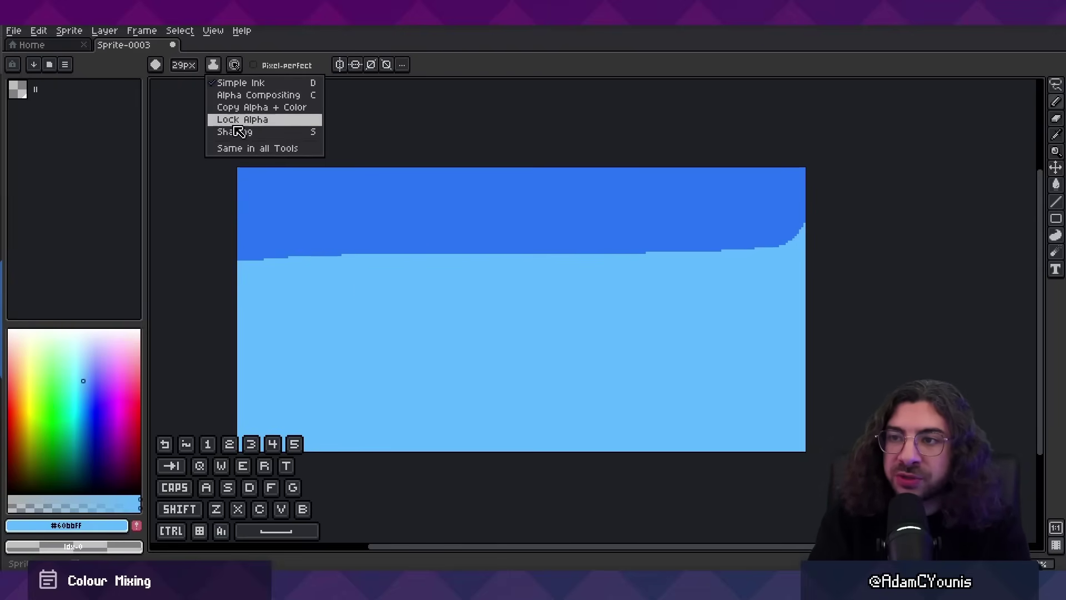
click(510, 78)
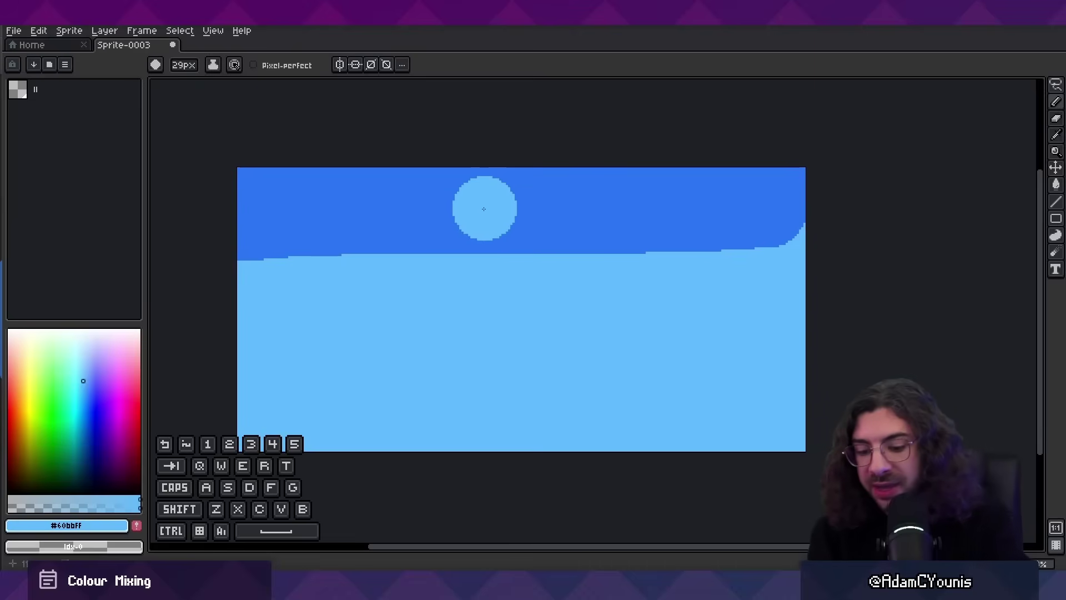
key(v)
key(c)
alt+click(436, 218)
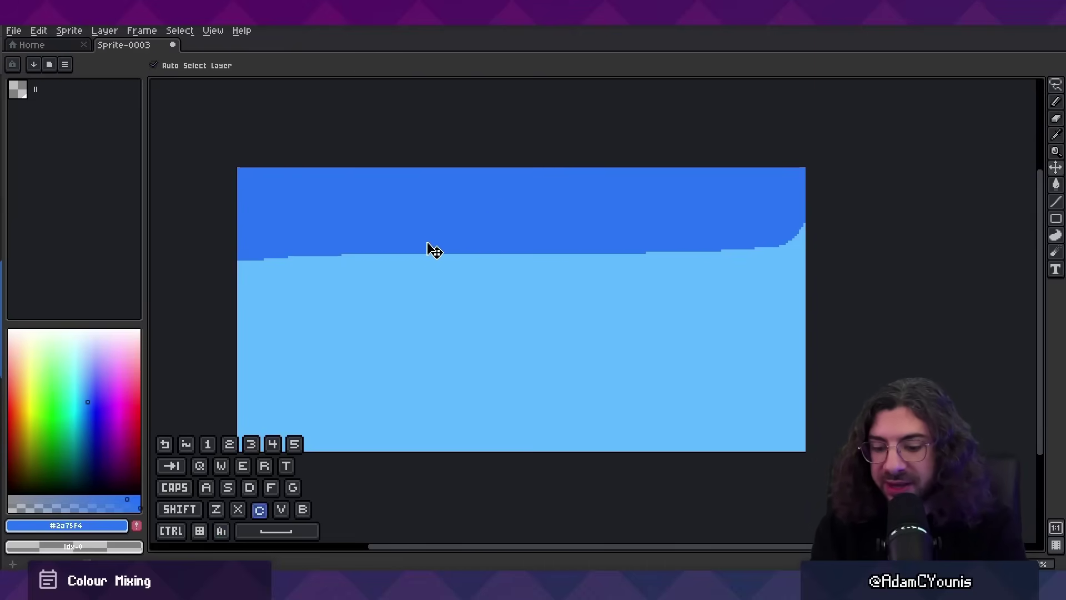
key(b)
key(c)
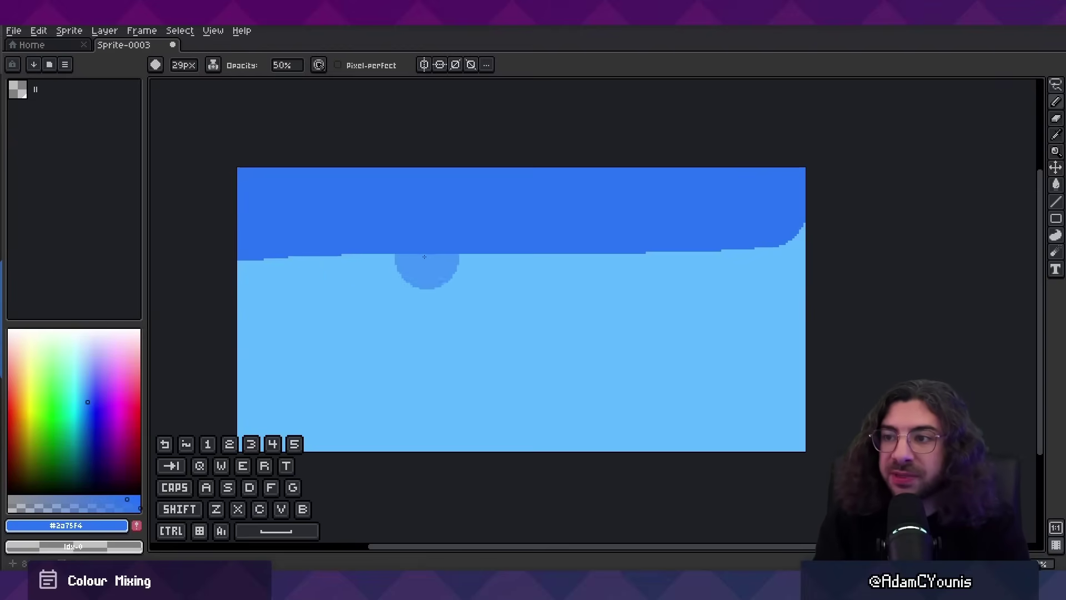
Paint a semi-transparent stroke below the dark band, sample the mixed blue #4598fa and extend that mid-tone downward
drag(399, 268, 620, 247)
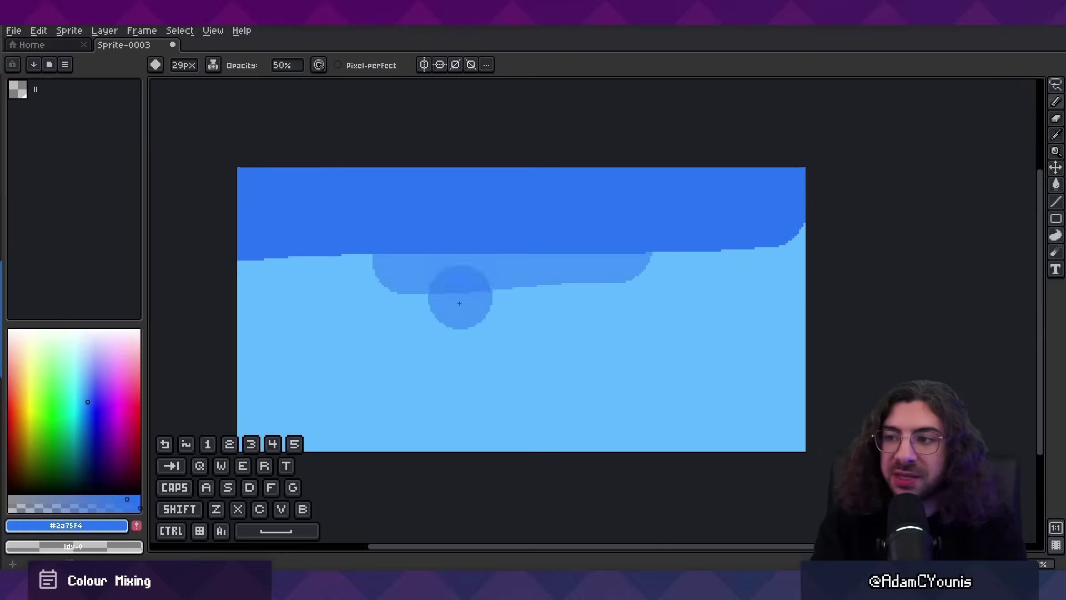
alt+click(461, 325)
alt+click(465, 280)
click(459, 288)
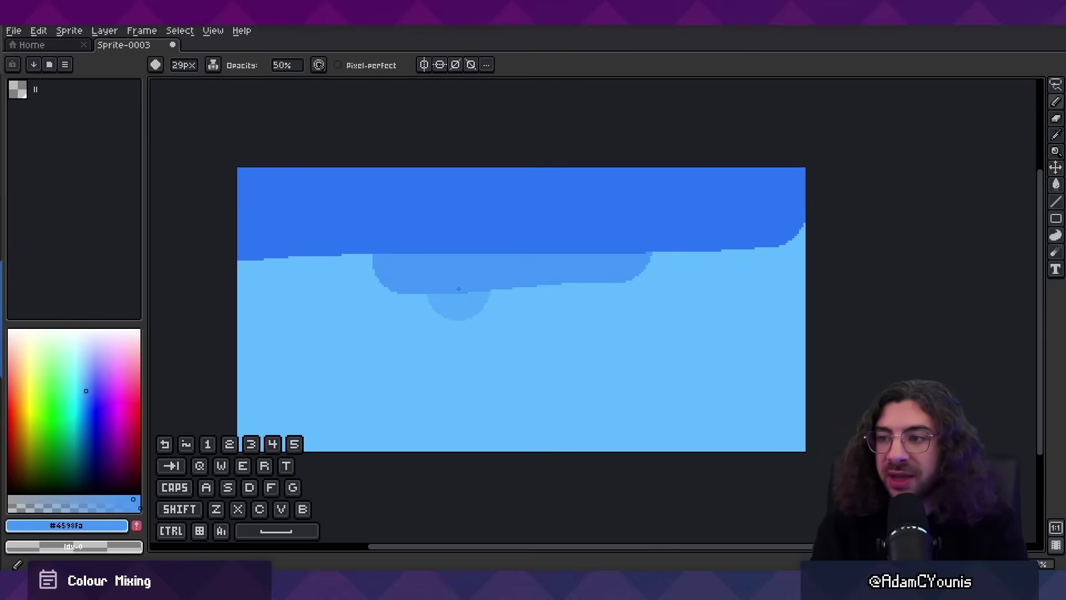
mouse_move(469, 285)
mouse_down()
mouse_move(504, 282)
mouse_move(440, 290)
mouse_move(616, 291)
mouse_up()
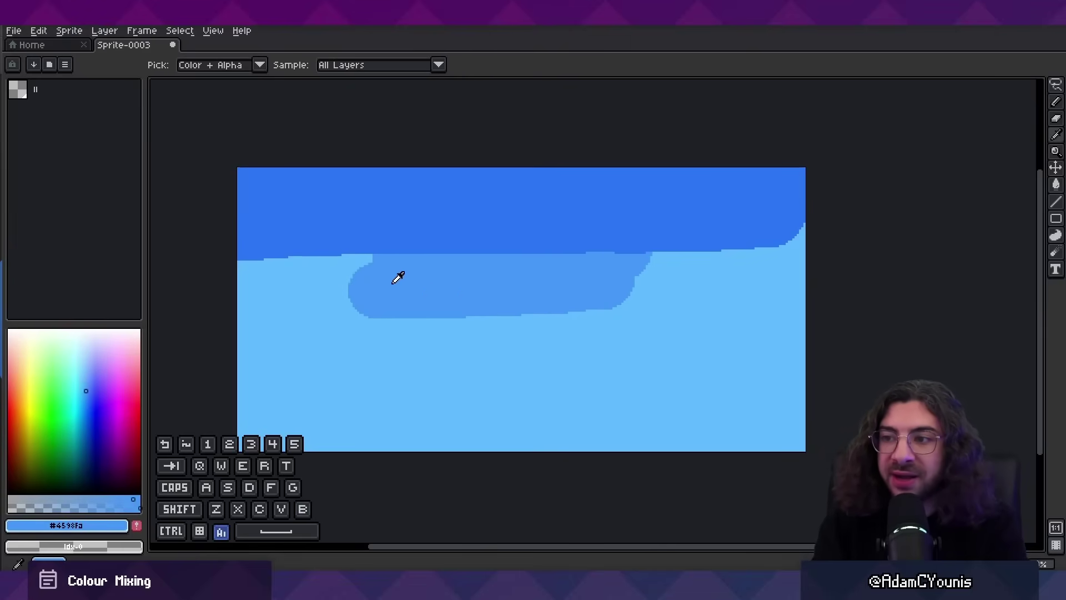
Undo a trial stroke in the light blue area and extend the mid-blue band's lower edge with a 25 px brush
drag(469, 369, 605, 358)
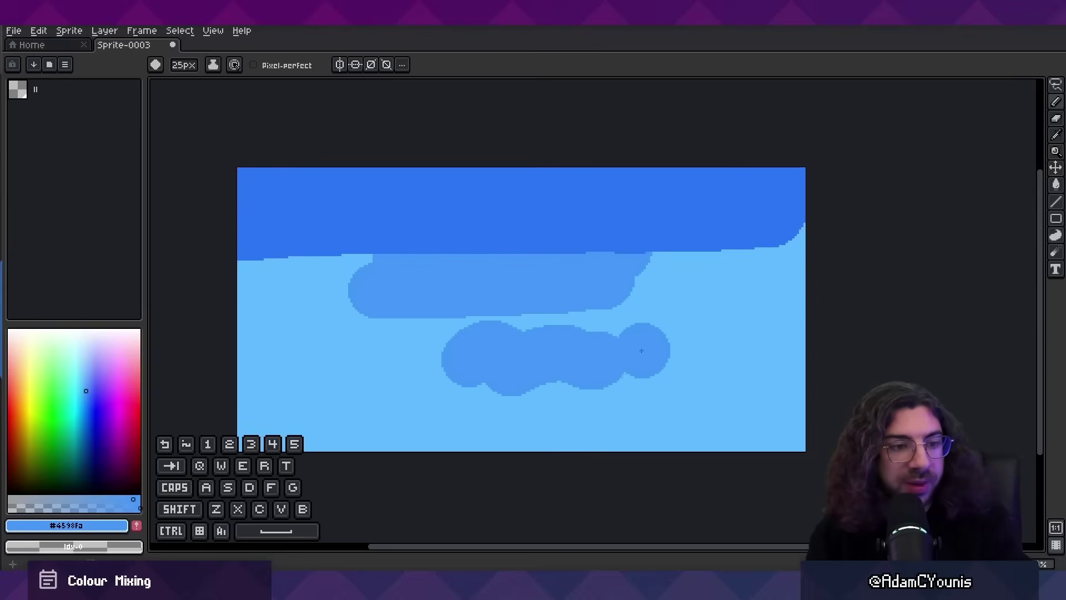
key(ctrl+z)
key(b)
drag(396, 320, 631, 285)
Lower the dark band's edge across the canvas in sampled #2a75f4 and lengthen the band beneath it in sampled #4598fa
alt+click(422, 233)
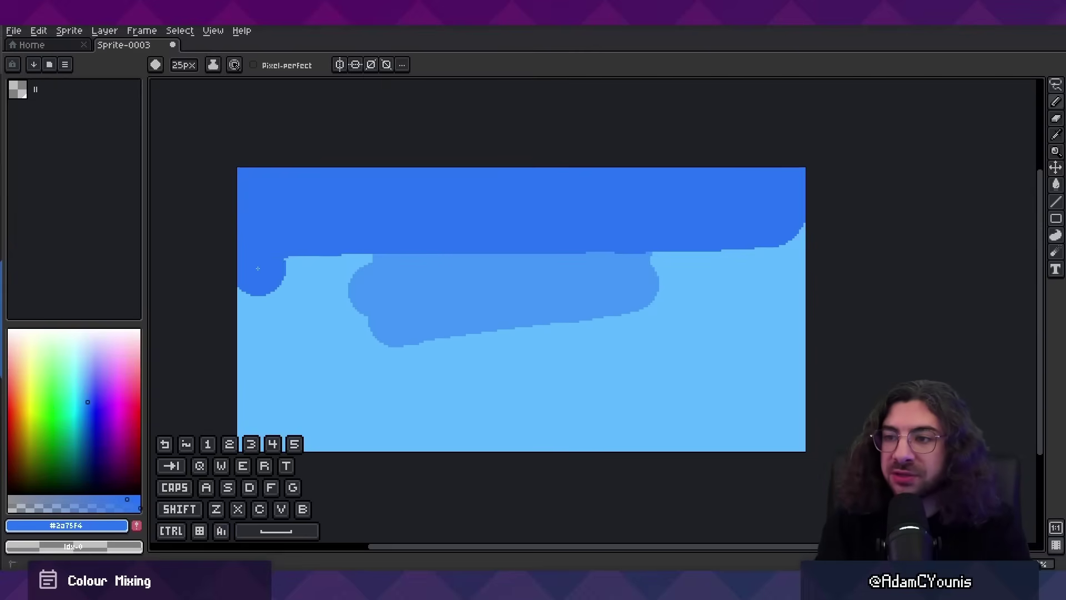
drag(257, 268, 799, 229)
alt+click(599, 289)
drag(324, 306, 721, 287)
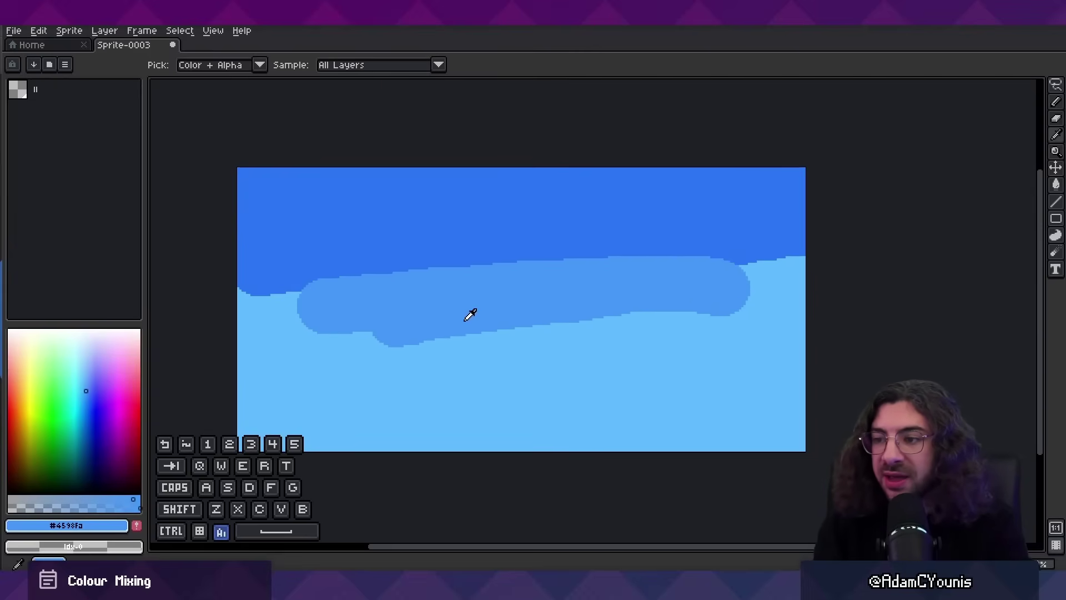
Blend an intermediate blue band beneath the mid-blue one and trim its lower edge with sampled light blue #60bbff
drag(408, 350, 588, 336)
alt+click(484, 353)
mouse_move(418, 371)
mouse_down()
mouse_move(582, 345)
mouse_move(431, 350)
mouse_move(623, 332)
mouse_move(409, 376)
mouse_up()
key(1)
alt+click(354, 409)
drag(358, 405, 628, 384)
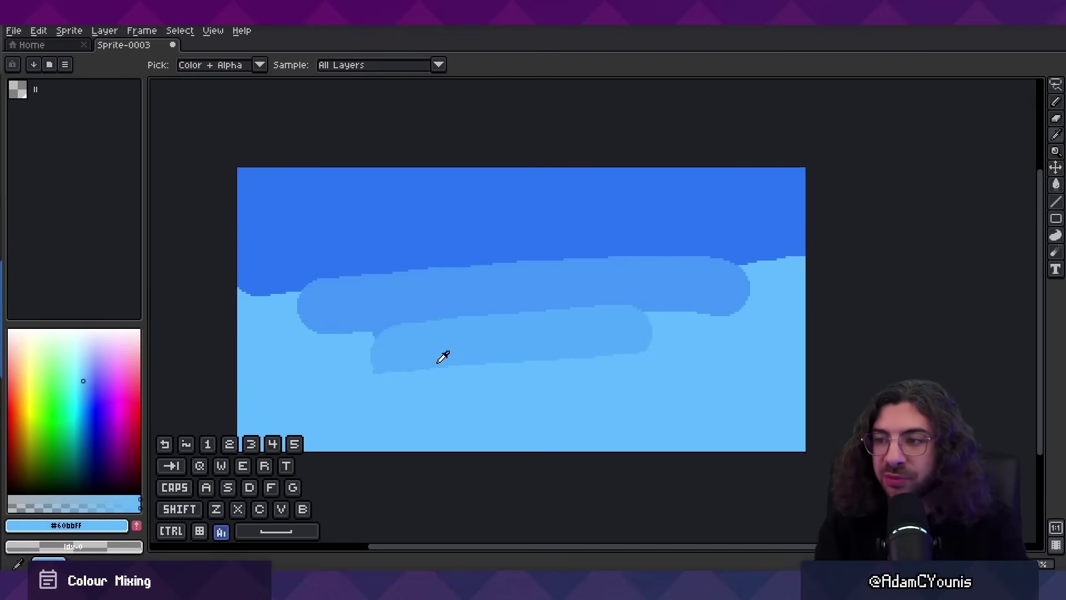
Widen the intermediate band in its sampled blue and repaint the lower edge of the band above in sampled #4598fa
alt+click(438, 361)
drag(361, 345, 671, 334)
alt+click(529, 302)
drag(316, 330, 638, 303)
alt+click(488, 302)
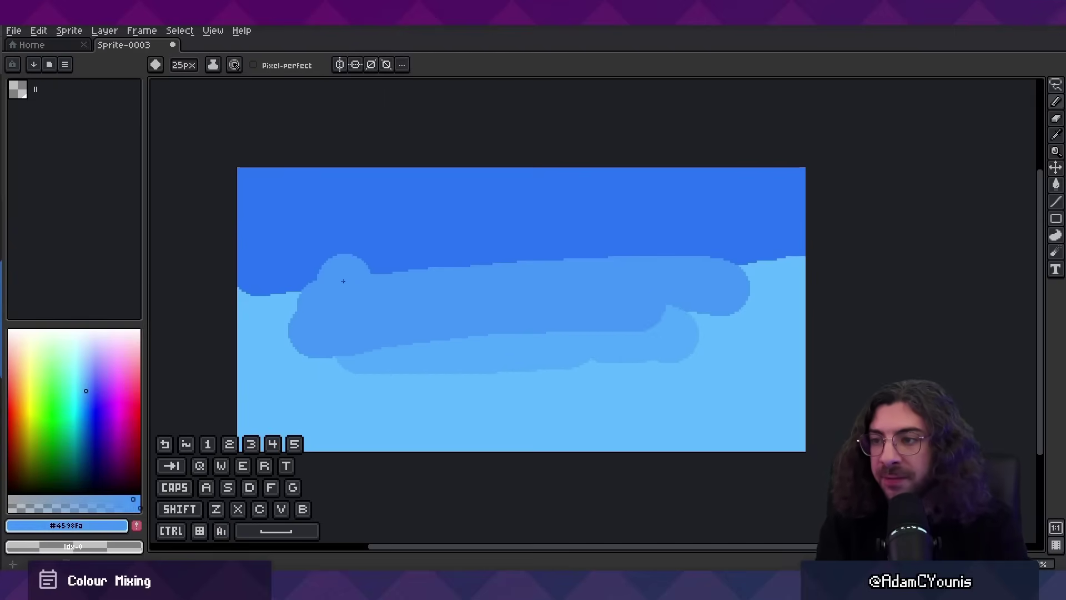
Raise the mid-blue band's upper left edge in #4598fa and paint rounded puffs on the lighter band below in sampled #53aafd
mouse_move(340, 281)
mouse_down()
mouse_move(625, 272)
mouse_move(647, 262)
mouse_up()
alt+click(497, 352)
drag(392, 343, 505, 335)
key(d)
key(d)
key(d)
key(d)
key(d)
key(d)
mouse_move(592, 321)
mouse_down()
mouse_move(561, 310)
mouse_move(534, 330)
mouse_up()
Reshape the lighter puffs on the right with sampled blues and add a rounded crown to the mid-blue band in sampled #4598fa
alt+click(644, 286)
drag(638, 320, 637, 328)
alt+click(617, 344)
alt+click(567, 261)
drag(534, 247, 495, 238)
Carve hollows into the mid-blue cloud's upper left edge in sampled sky blue #2a75f4 with a 22 px brush
key(b)
alt+click(430, 232)
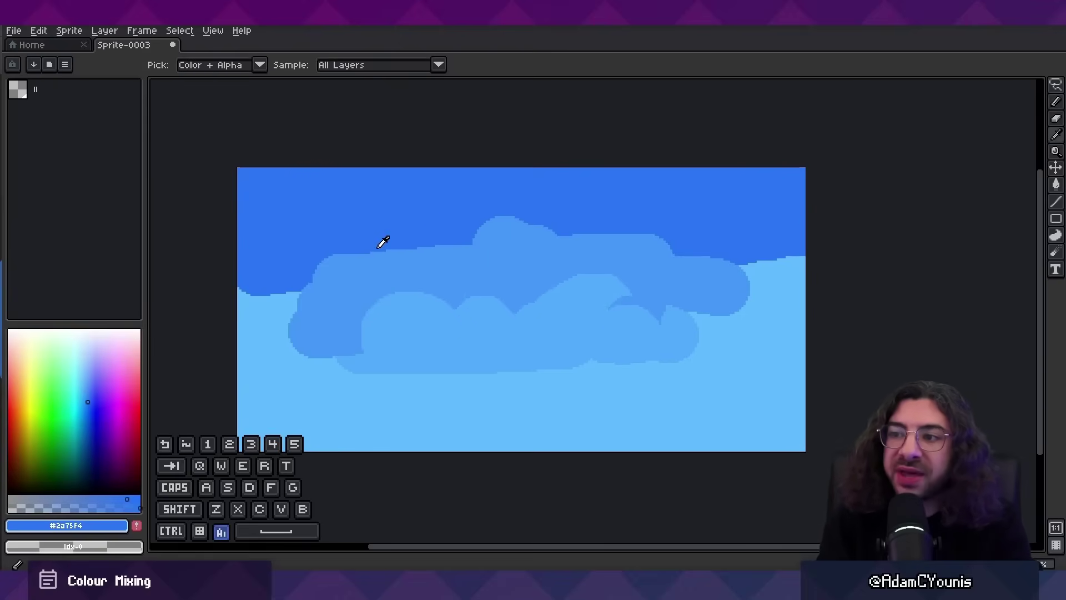
key(f)
key(f)
key(f)
drag(426, 251, 363, 243)
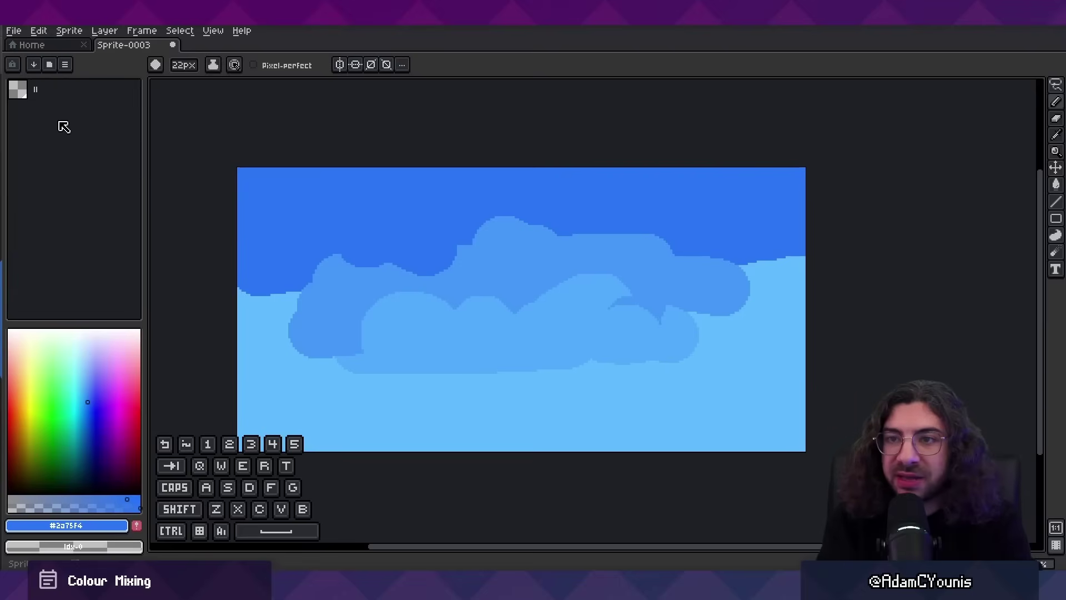
Add rounded mid-blue puffs along the cloud's upper left outline in sampled #4598fa with a smaller brush
alt+click(393, 269)
key(f)
key(f)
key(f)
key(f)
mouse_move(416, 269)
mouse_down()
mouse_move(374, 280)
mouse_move(402, 314)
mouse_move(414, 304)
mouse_move(379, 347)
mouse_move(312, 336)
mouse_up()
Trim the cloud's lower left edge in sampled light blue #60bbff and fill out the lower puffs in sampled #53aafd
alt+click(402, 315)
alt+click(281, 353)
drag(286, 348, 305, 336)
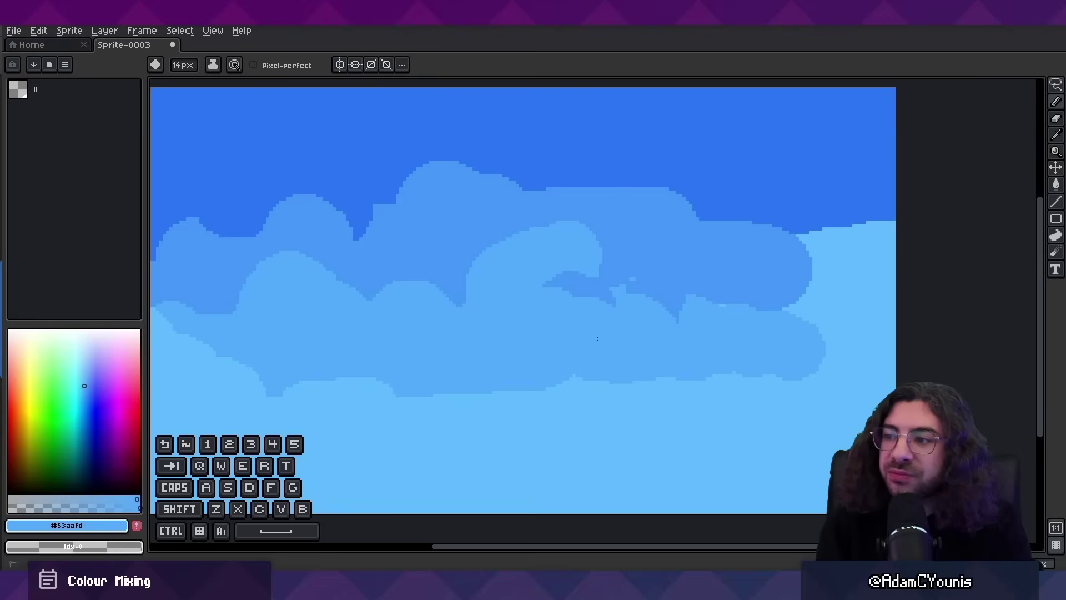
alt+click(495, 287)
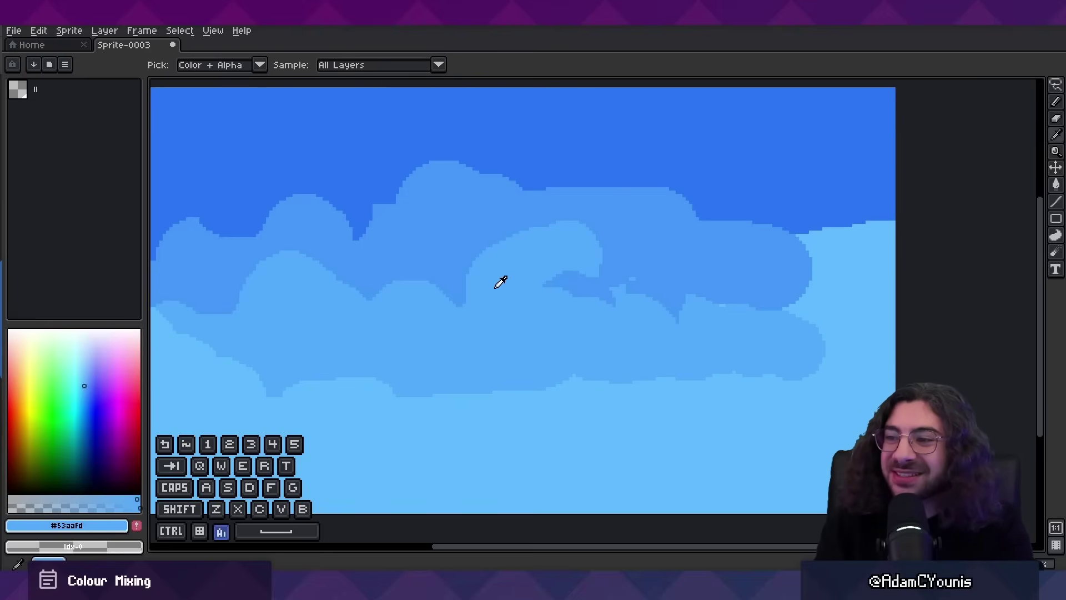
drag(459, 323, 459, 309)
Paint a small curl on the cloud's right side in sampled #53aafd with an 8 px brush and sample mid-blue #4598fa
key(z)
drag(602, 293, 566, 289)
key(z)
click(575, 289)
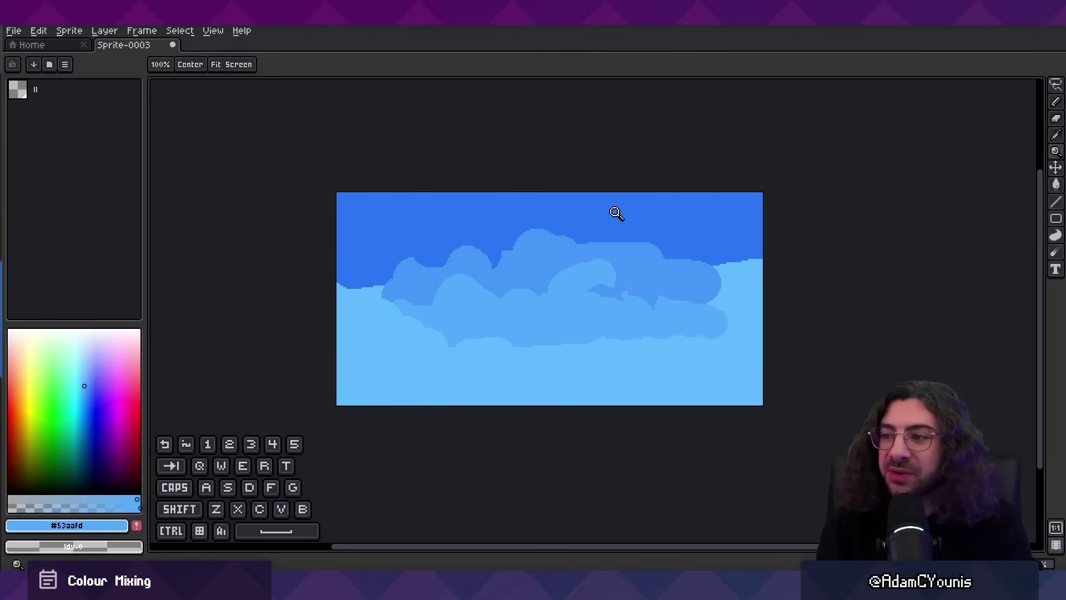
key(z)
click(618, 282)
alt+click(600, 274)
key(d)
key(d)
key(d)
key(d)
key(d)
key(d)
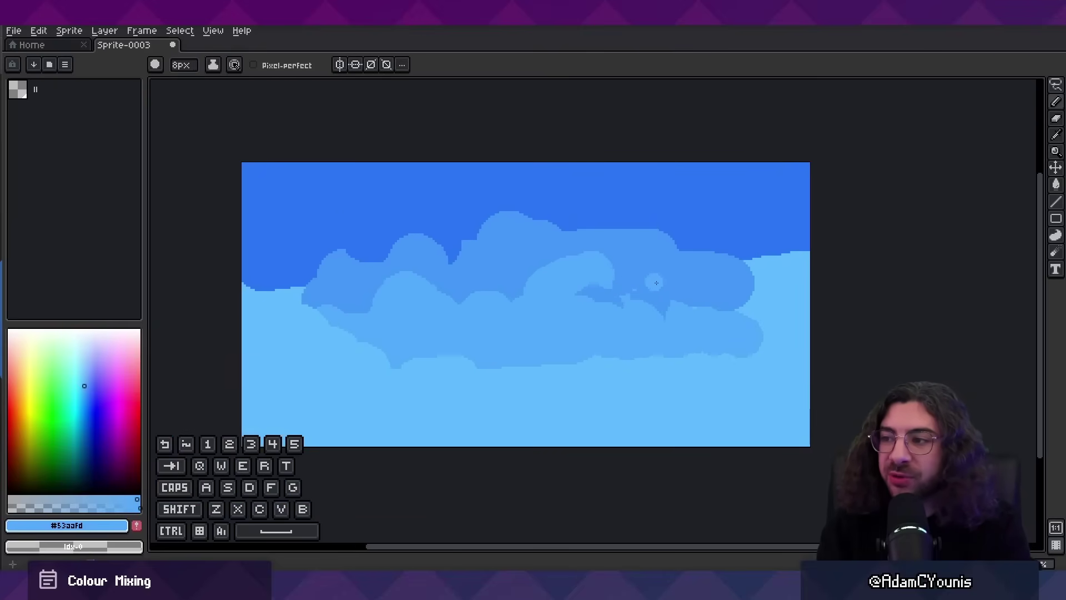
alt+click(648, 295)
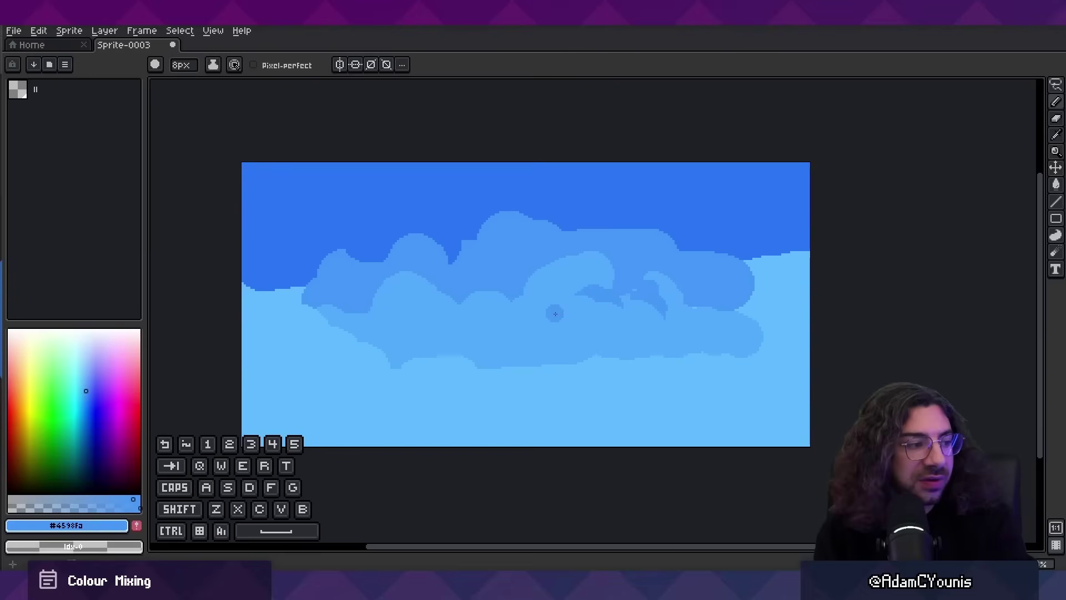
Carve the cloud's right-hand outline into a slope in sky blue #2a75f4 with a 13 px brush
key(s)
key(v)
key(s)
key(d)
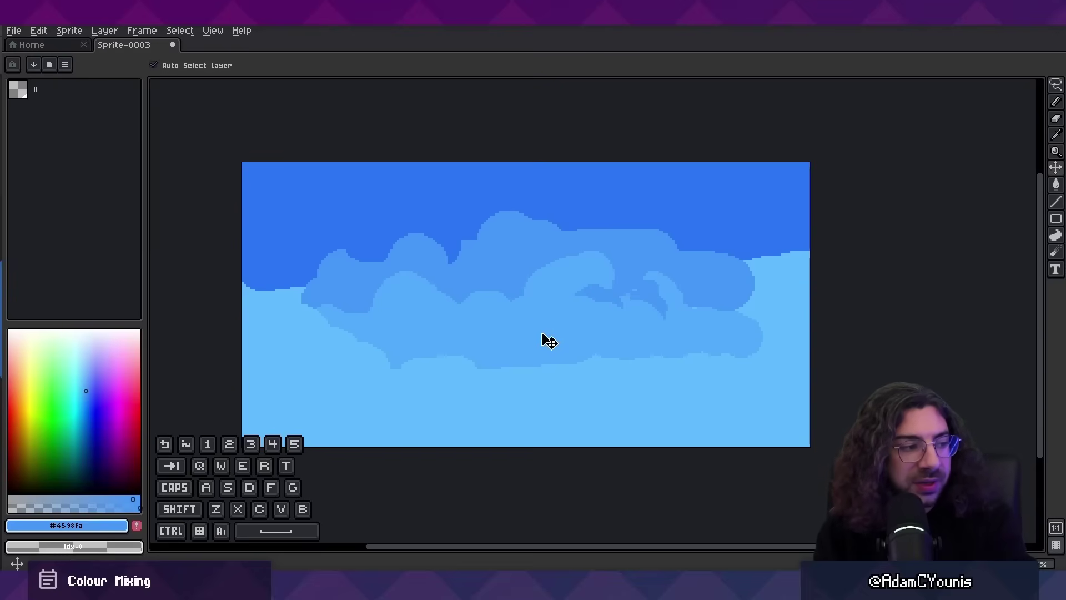
key(b)
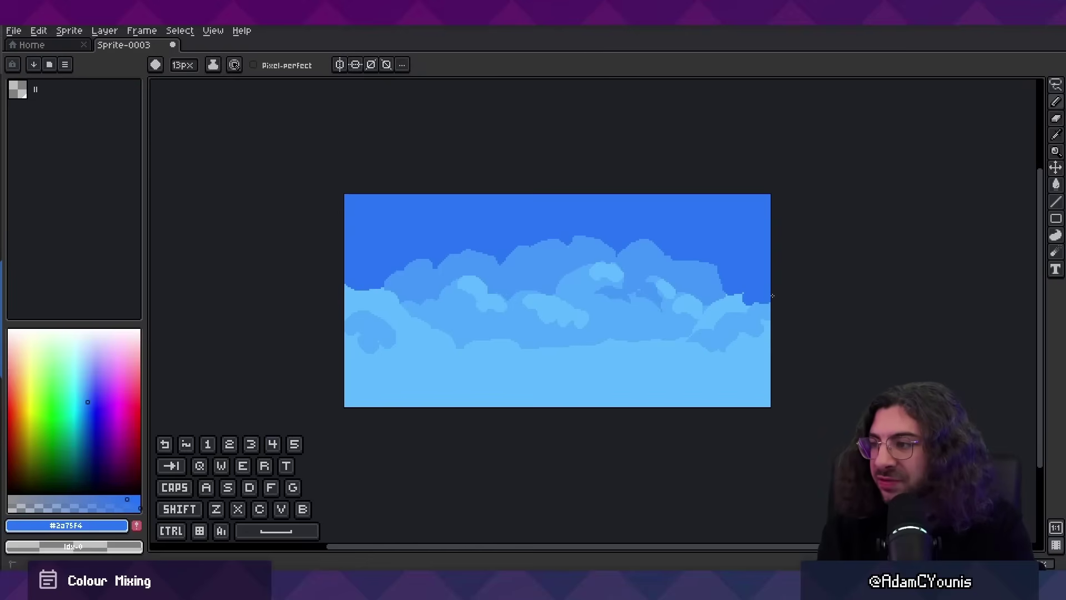
mouse_move(771, 295)
mouse_down()
mouse_move(712, 273)
mouse_move(707, 284)
mouse_move(620, 232)
mouse_up()
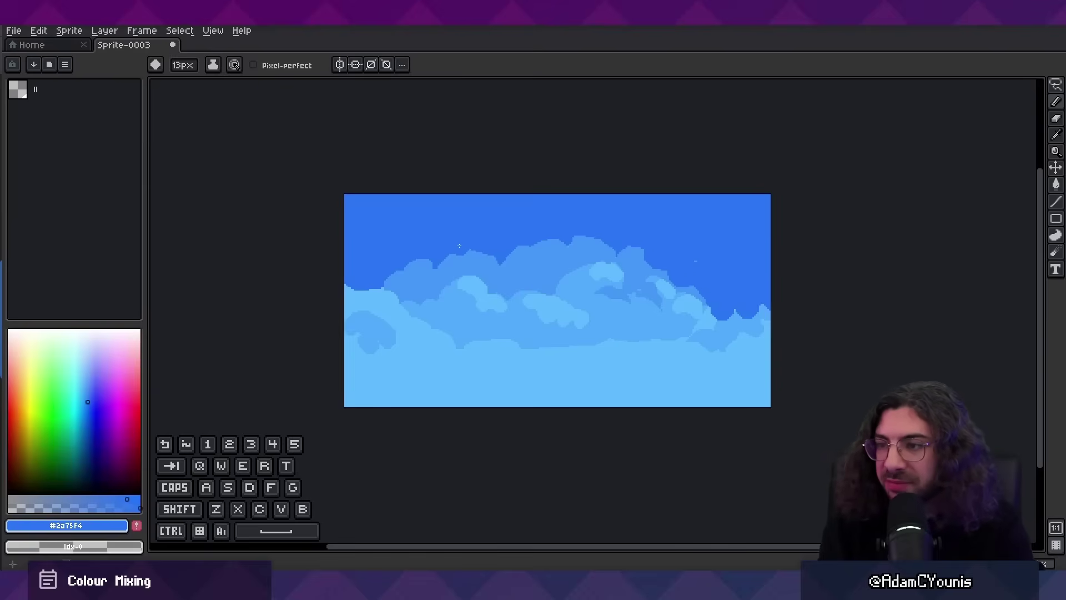
key(q)
key(b)
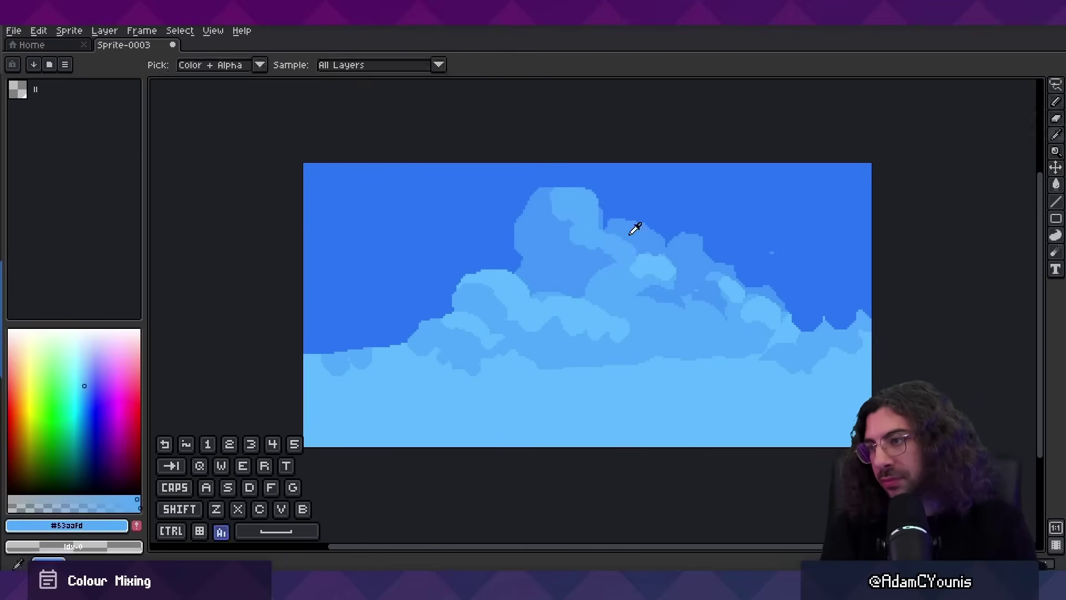
Paint lighter puffs on the small left cloud in #53aafd with a 4 px brush and add highlights to the main cloud's right shoulder
alt+click(629, 234)
drag(278, 327, 314, 330)
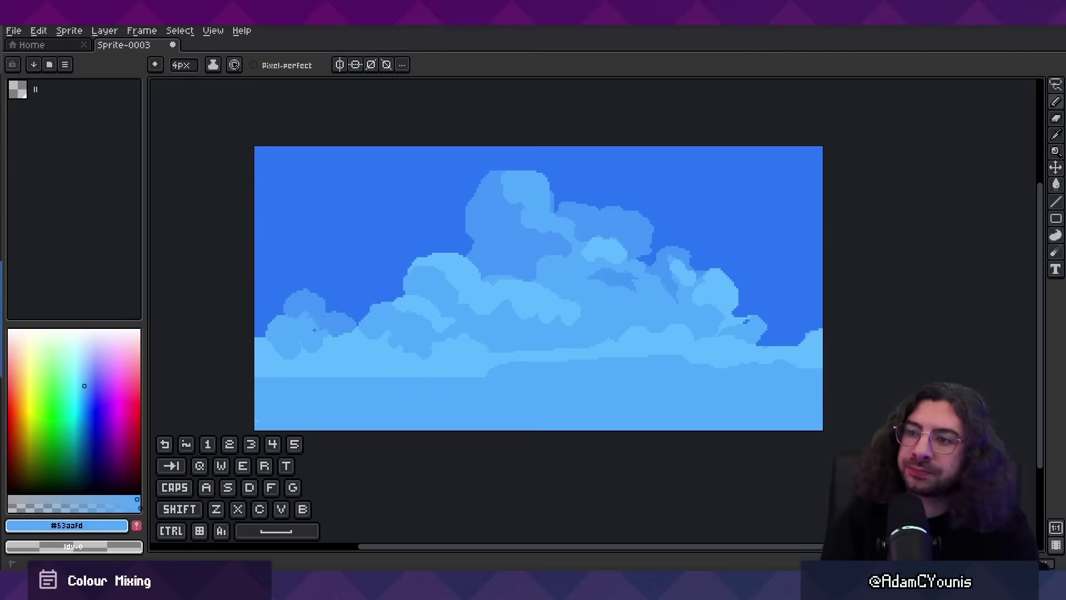
key(e)
key(b)
drag(602, 213, 620, 233)
scroll(560, 330, down, 1)
Shade the lower right interior of the main cloud with blues sampled from it, using a 4 px brush
alt+click(483, 324)
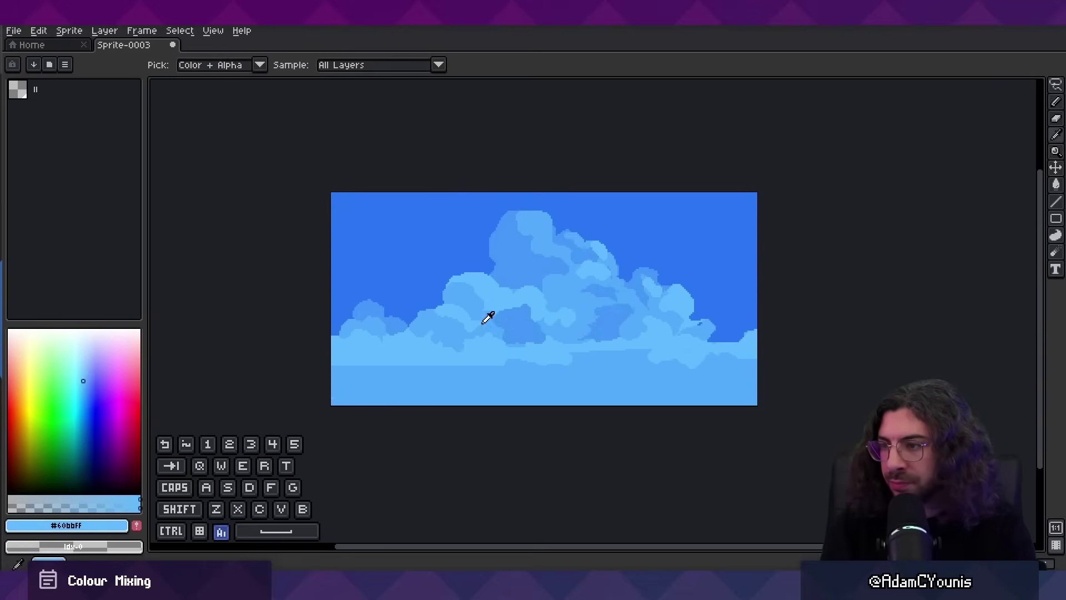
scroll(531, 167, up, 1)
alt+click(541, 242)
drag(639, 340, 611, 309)
alt+click(518, 303)
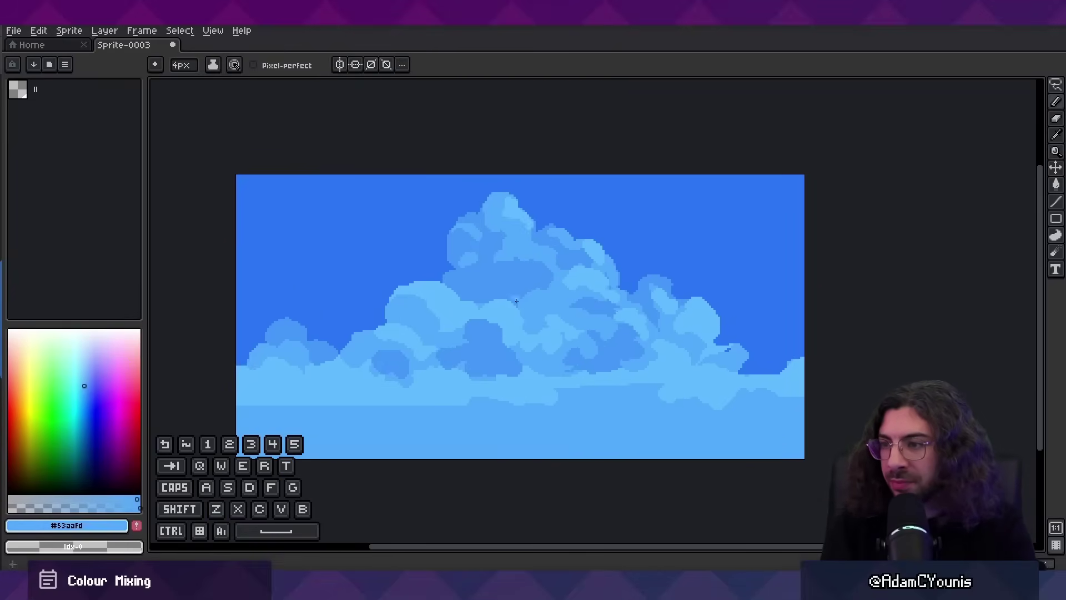
Fill the upper sky with a deeper blue and paint thin horizontal cloud streaks to the left of the main cloud
scroll(516, 301, up, 1)
key(g)
key(b)
drag(192, 204, 451, 217)
scroll(516, 299, down, 2)
Paint highlights along the main cloud's upper right edge in sampled light blue #60bbff with a 2 px brush
alt+click(406, 232)
scroll(444, 267, up, 3)
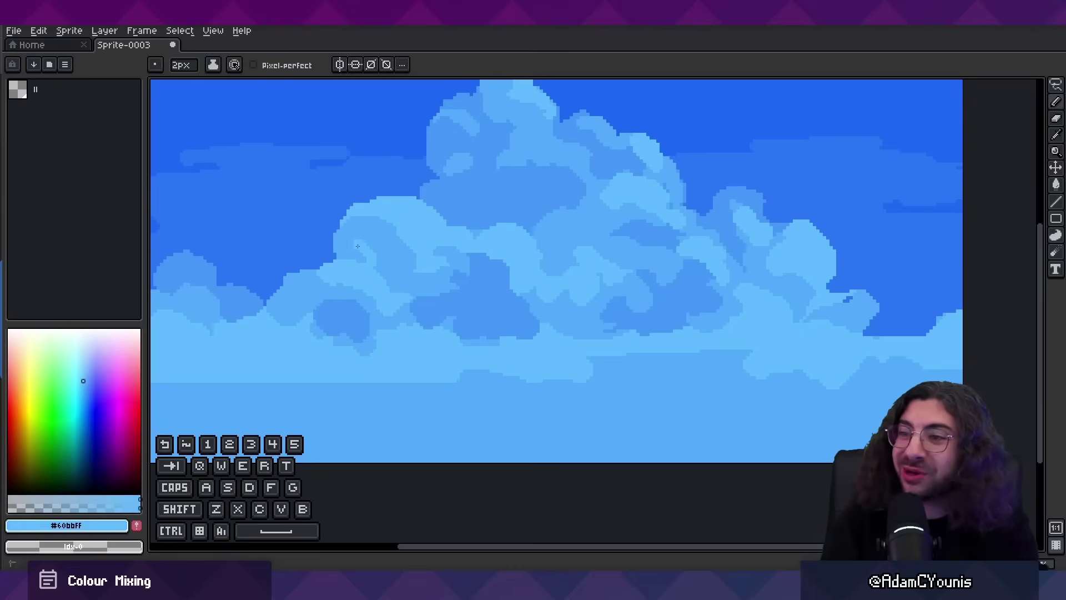
alt+click(357, 246)
scroll(509, 300, down, 2)
scroll(601, 318, up, 2)
key(z)
scroll(633, 366, down, 2)
key(d)
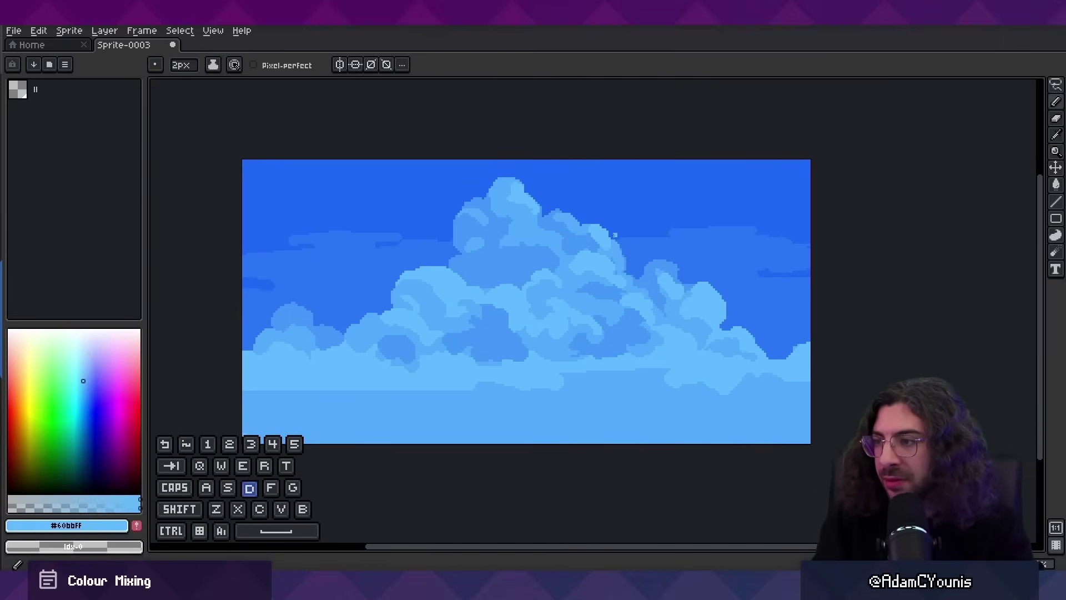
drag(615, 236, 626, 271)
Refine the puffs on the main cloud and reshape the small left cloud in sampled blues with a 2 px brush
alt+click(476, 247)
scroll(417, 302, up, 3)
drag(524, 239, 570, 280)
scroll(474, 284, down, 2)
drag(319, 329, 354, 361)
alt+click(302, 322)
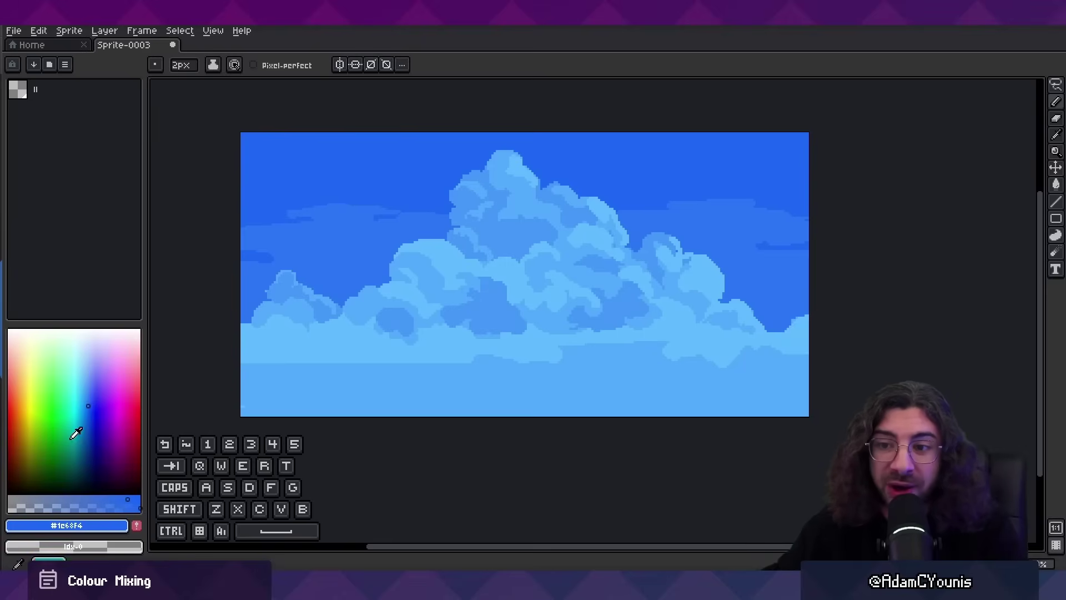
Review the palette and colour picker options and the sprite's colour mode choices
click(66, 65)
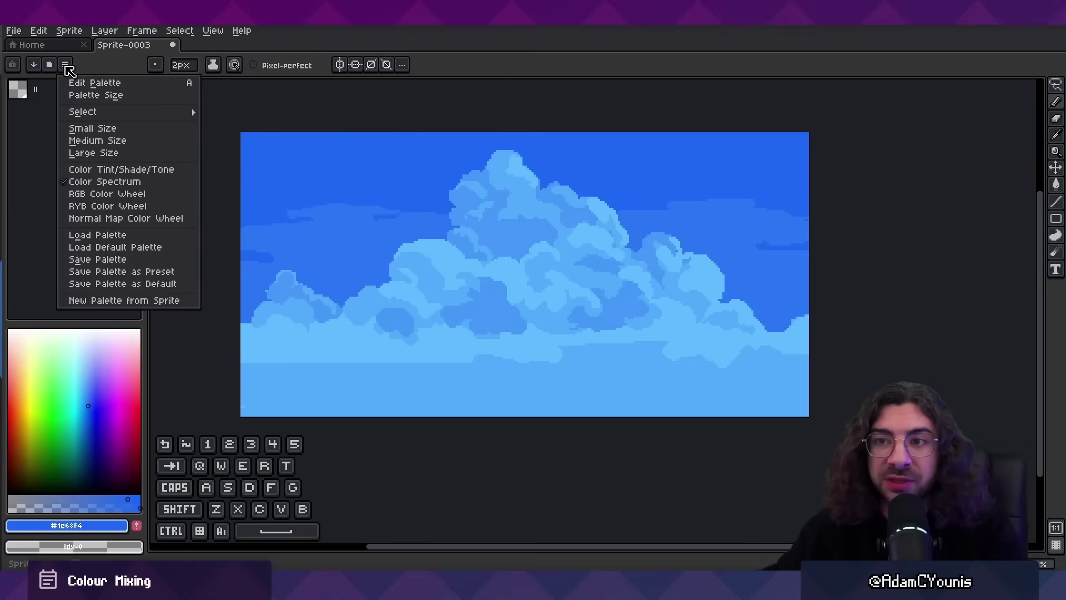
click(103, 186)
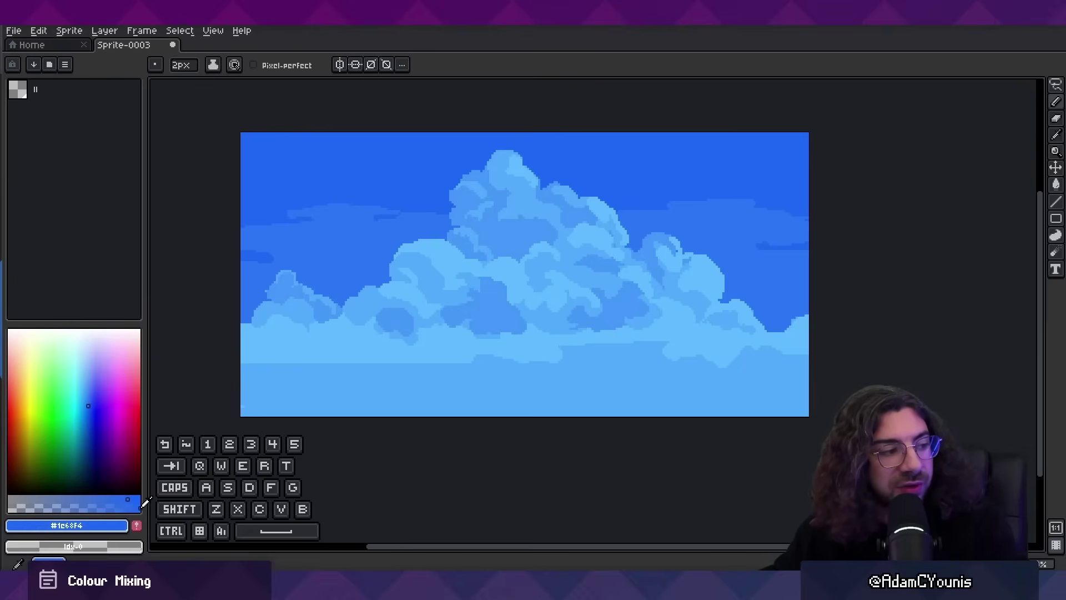
click(71, 31)
mouse_move(91, 59)
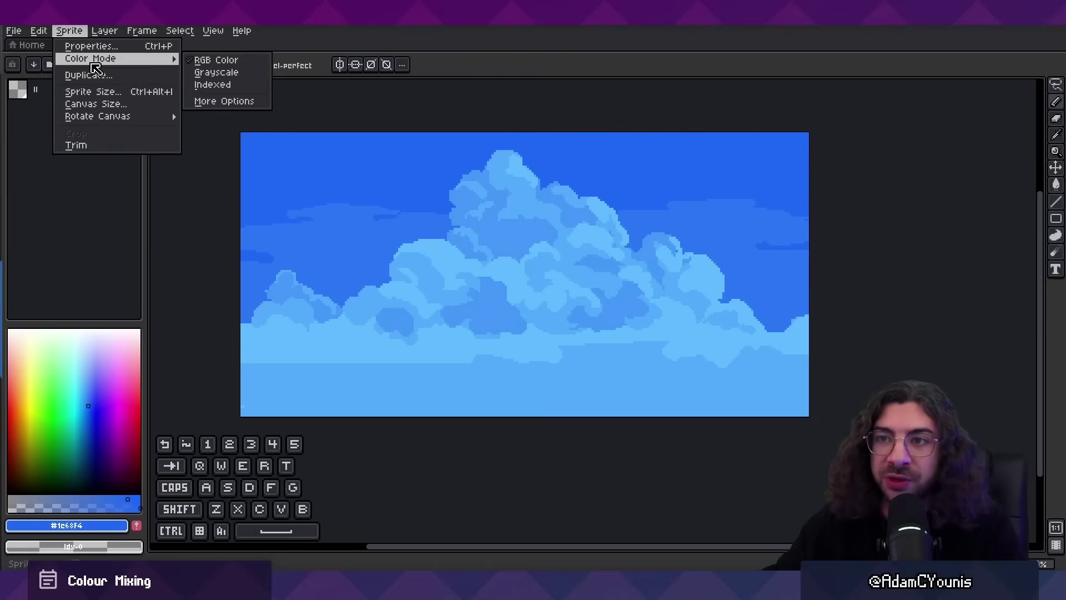
click(322, 48)
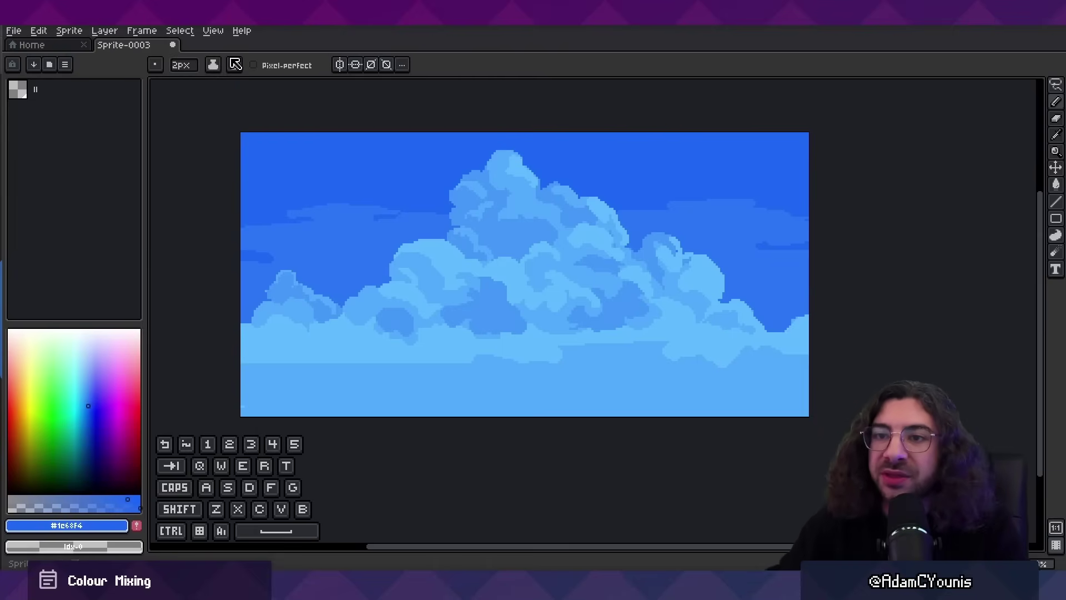
drag(3, 174, 0, 174)
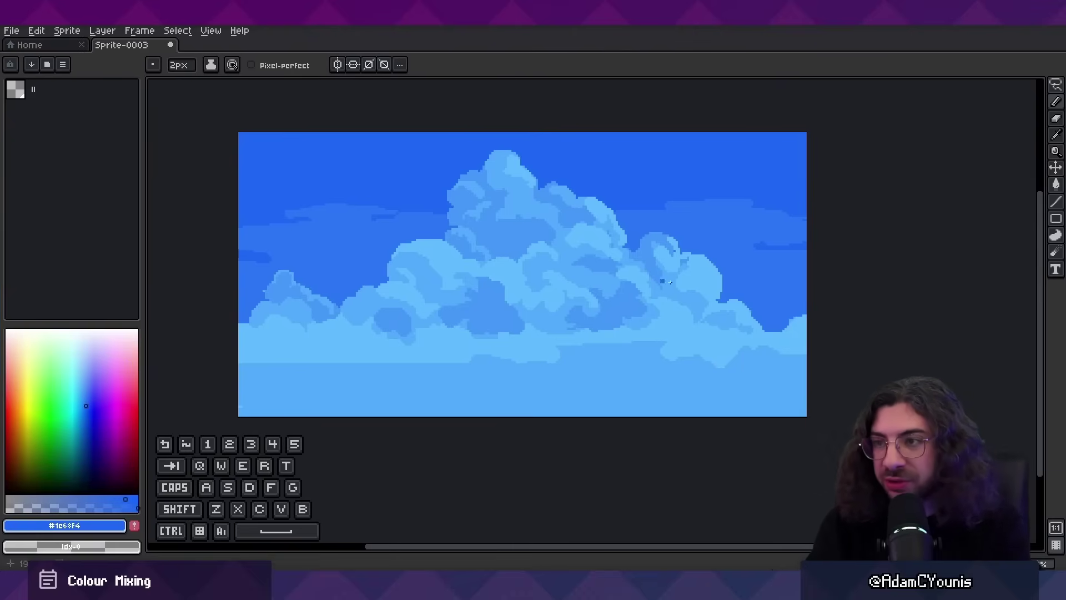
Examine the pencil's ink modes, from Simple Ink and Alpha Compositing to Lock Alpha and Shading
click(1055, 102)
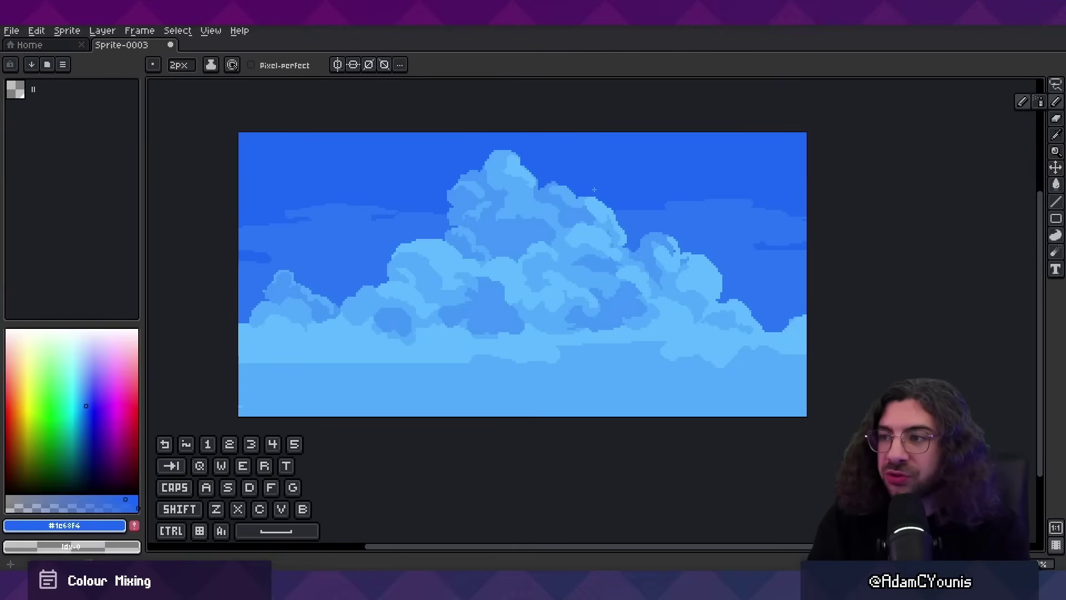
click(213, 66)
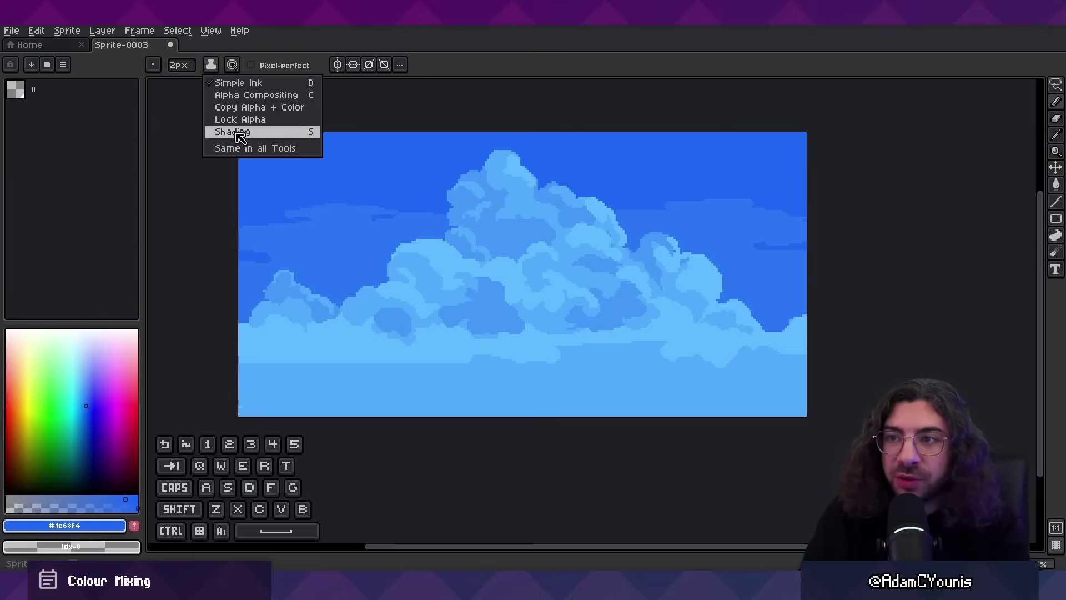
click(454, 74)
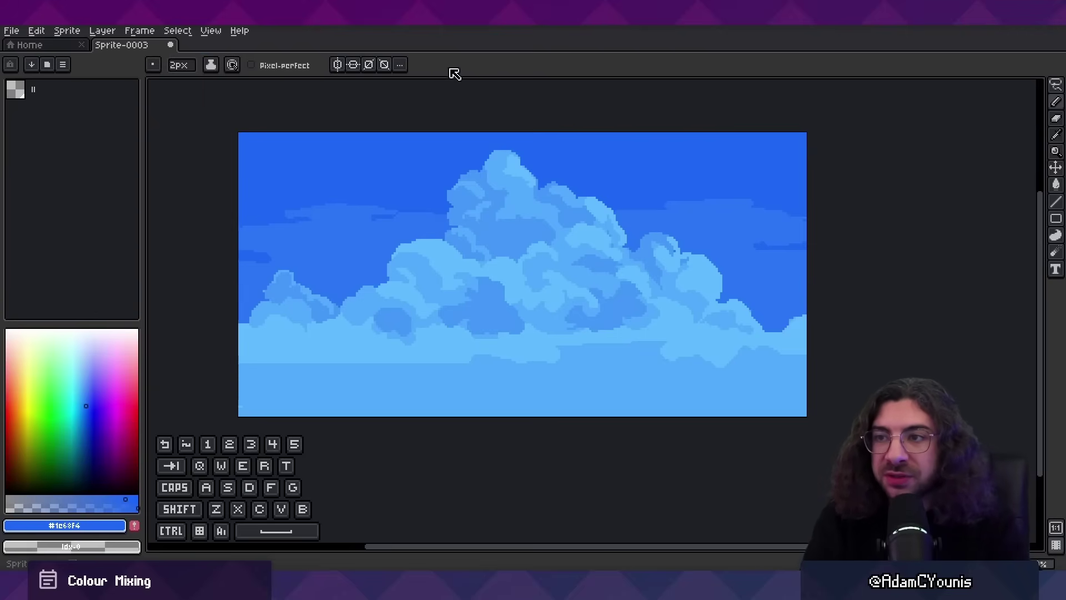
click(212, 69)
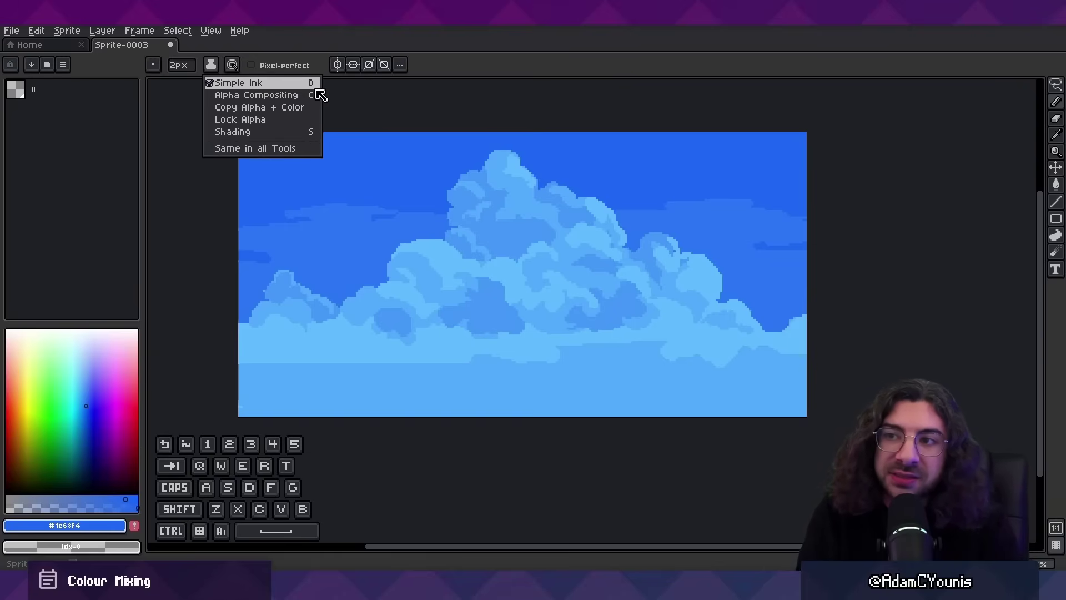
click(383, 106)
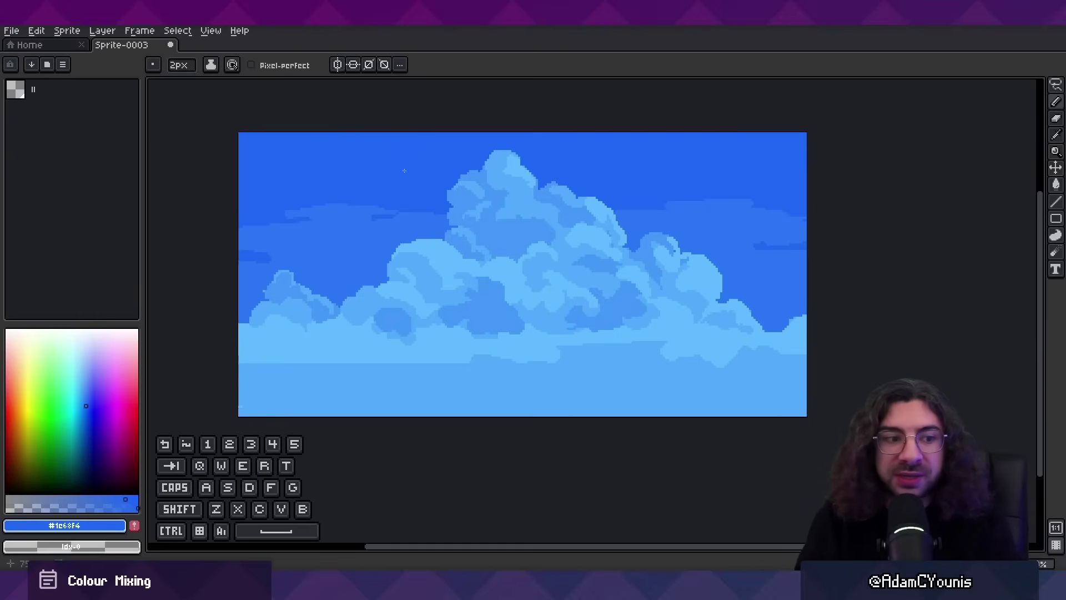
alt+click(401, 210)
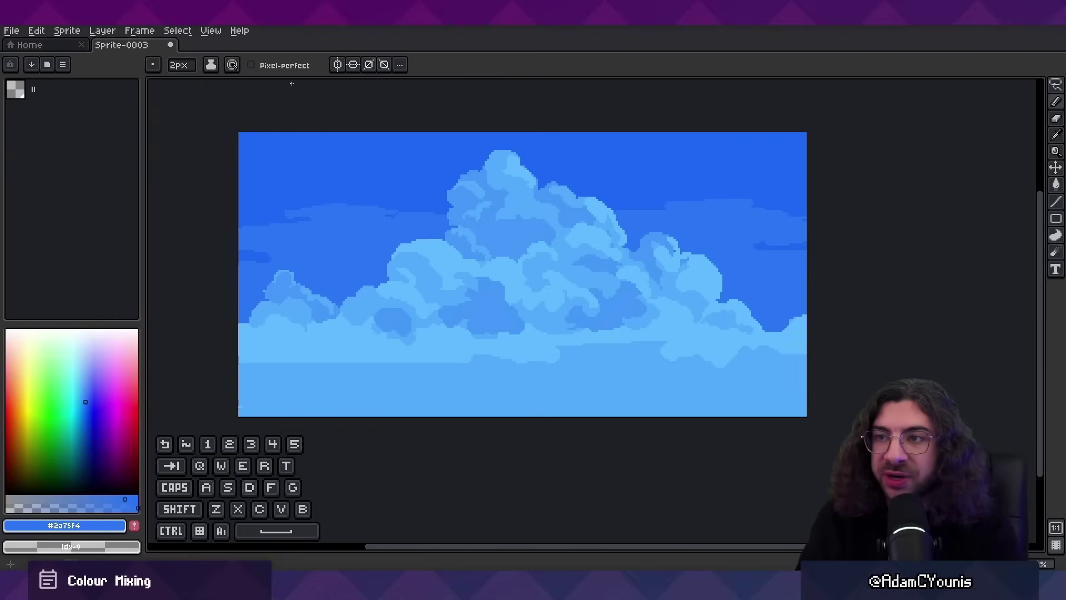
click(211, 65)
key(Escape)
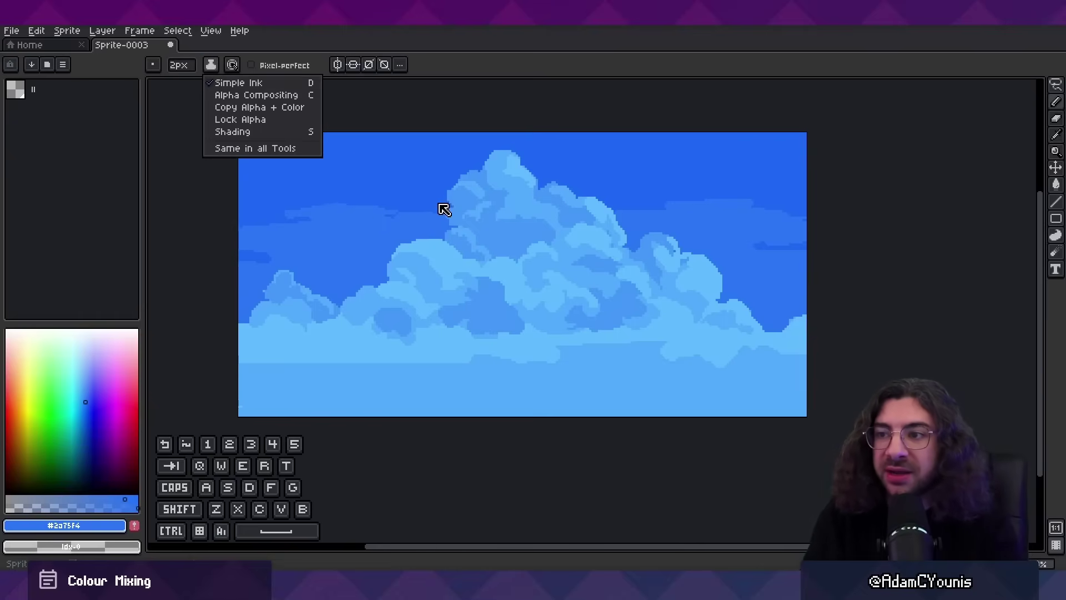
Paint a two-tone test patch in the sky beside the cloud's peak with an 8 px brush in sampled blues, and set the ink to 50% opacity
key(z)
click(376, 213)
key(alt)
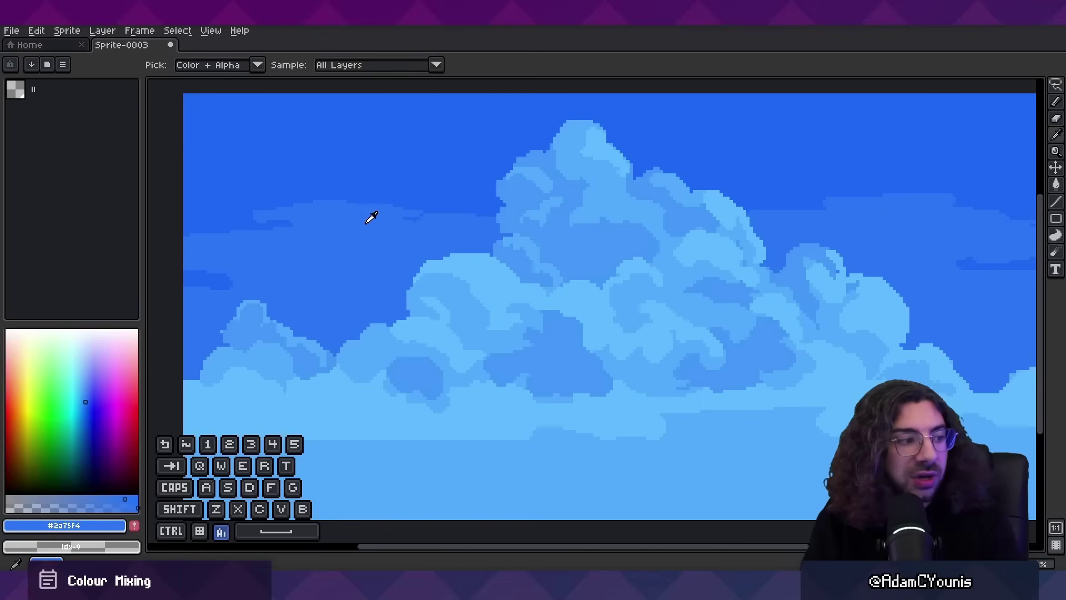
key(alt)
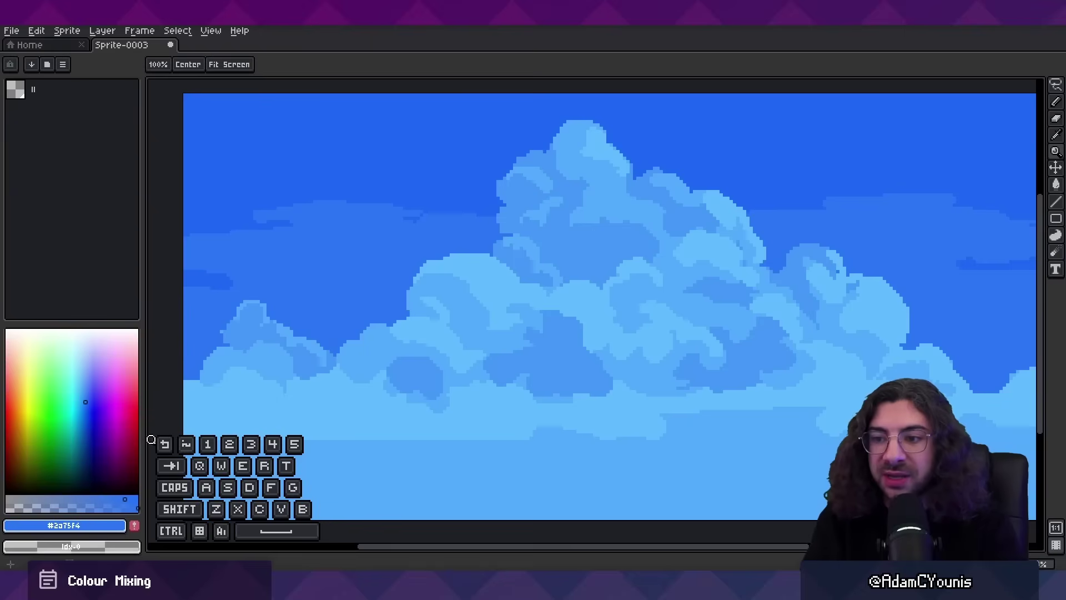
key(alt)
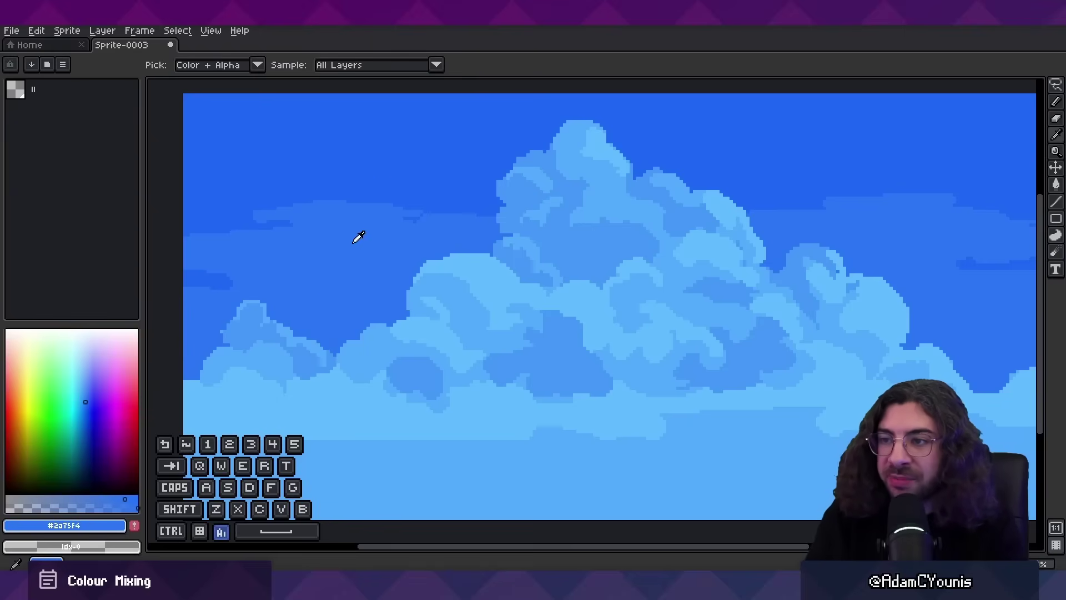
key(d)
key(d)
key(d)
key(d)
key(d)
key(d)
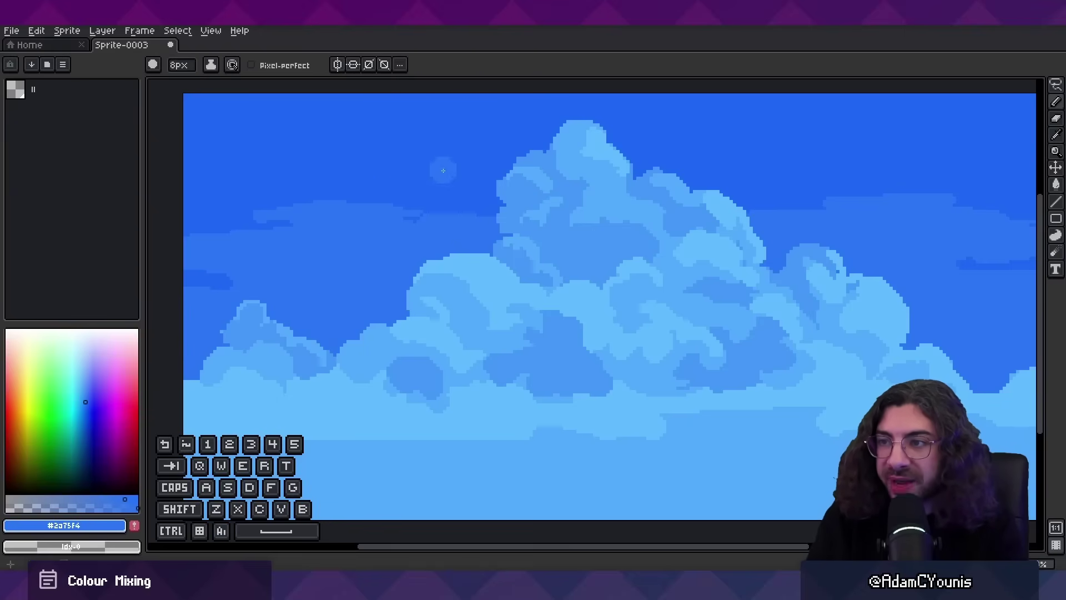
alt+click(504, 190)
mouse_move(423, 163)
mouse_down()
mouse_move(399, 159)
mouse_move(414, 155)
mouse_move(396, 184)
mouse_move(391, 149)
mouse_up()
alt+click(389, 181)
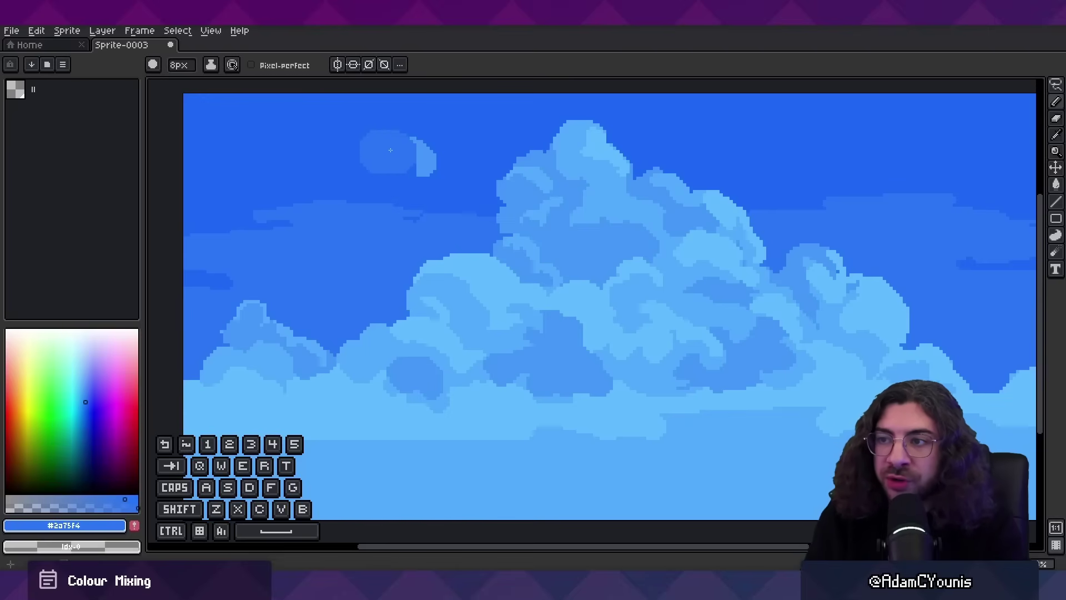
key(2)
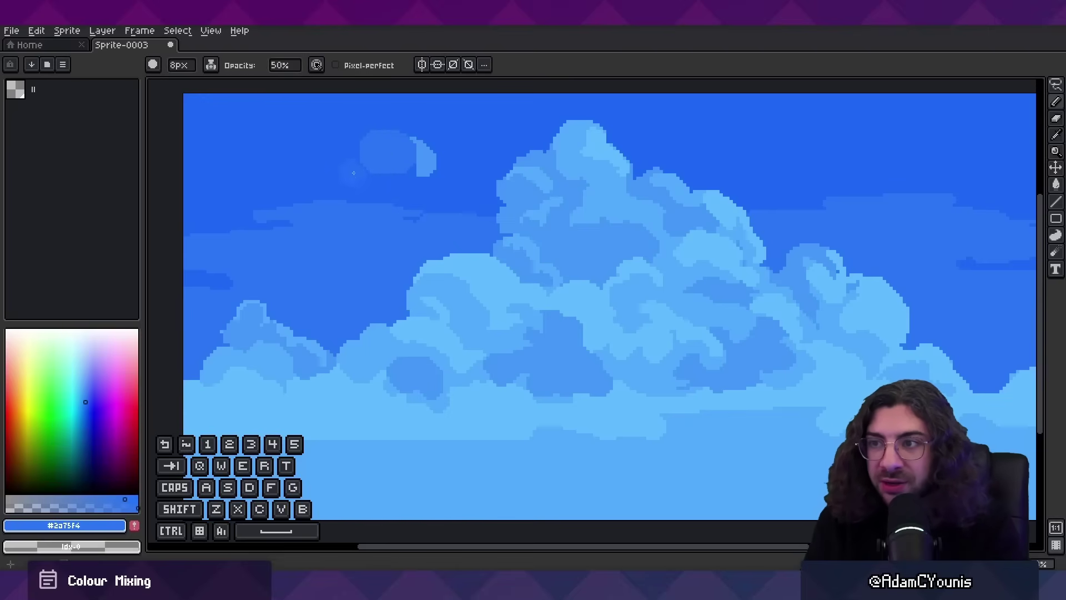
Undo the half-opacity test patch strokes in the sky beside the cloud's peak
key(ctrl+z)
key(ctrl+z)
key(ctrl+z)
key(ctrl+z)
Paint a small light cyan highlight on the puff at the cloud's centre and sample its colour #82e0ff
alt+click(472, 258)
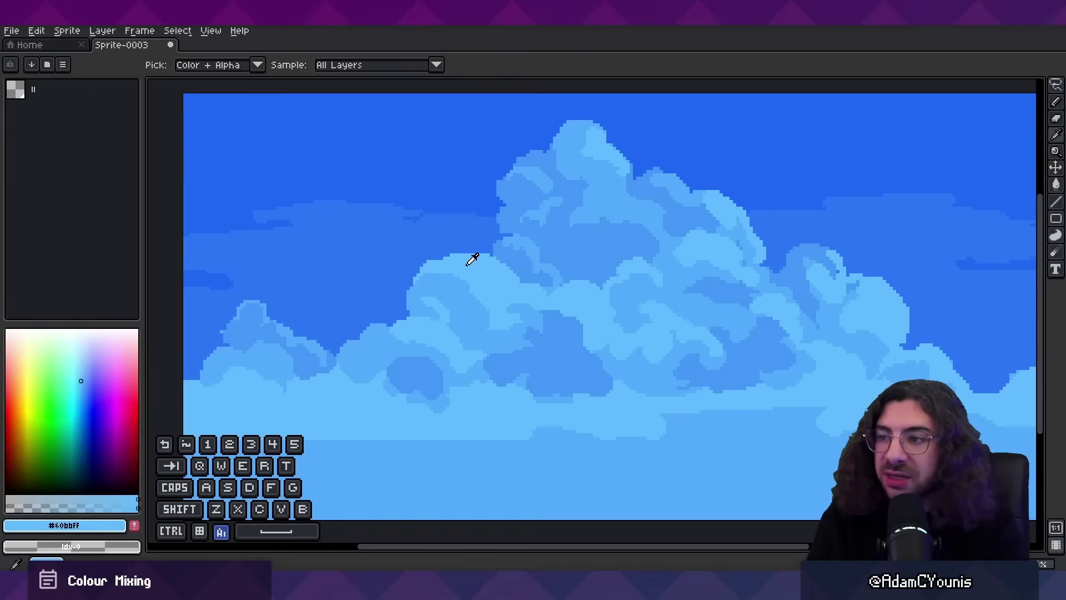
key(1)
click(360, 233)
key(b)
mouse_move(360, 253)
mouse_down()
mouse_move(365, 279)
mouse_move(397, 264)
mouse_move(364, 262)
mouse_move(342, 232)
mouse_move(370, 254)
mouse_up()
alt+click(364, 258)
key(b)
alt+click(332, 270)
key(space)
mouse_move(457, 249)
mouse_down()
mouse_move(414, 242)
mouse_move(439, 277)
mouse_up()
key(space)
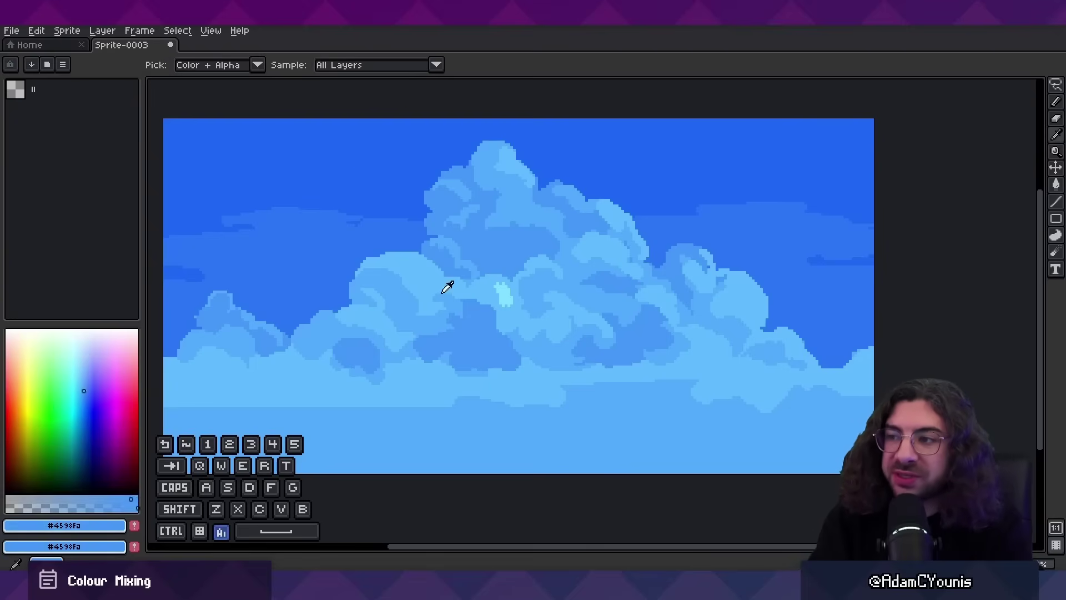
alt+click(506, 288)
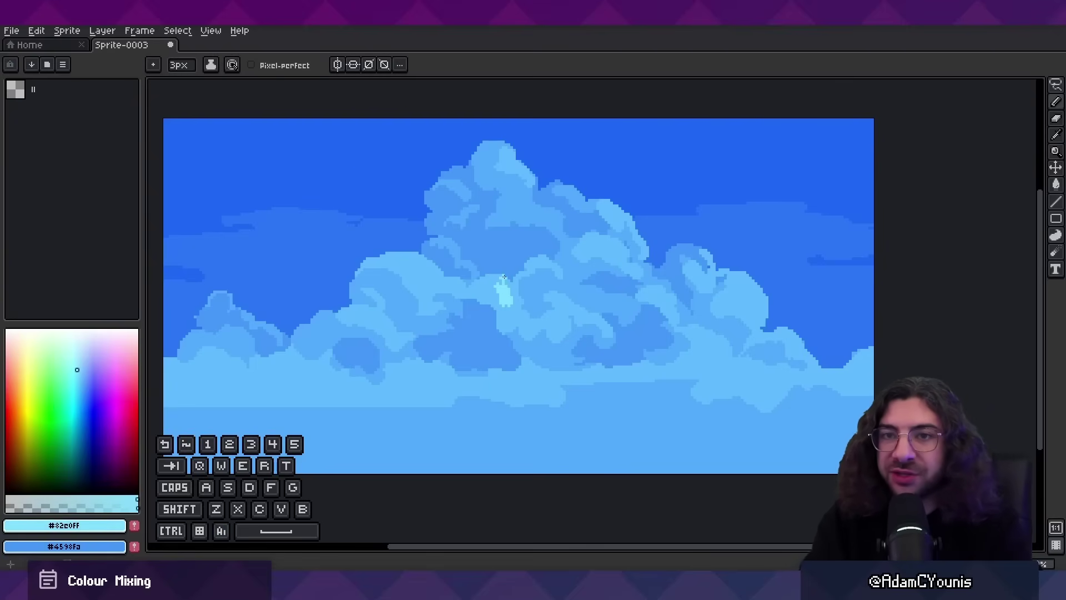
Create a new palette from the sprite's colours with a colour count limit of 256
click(64, 65)
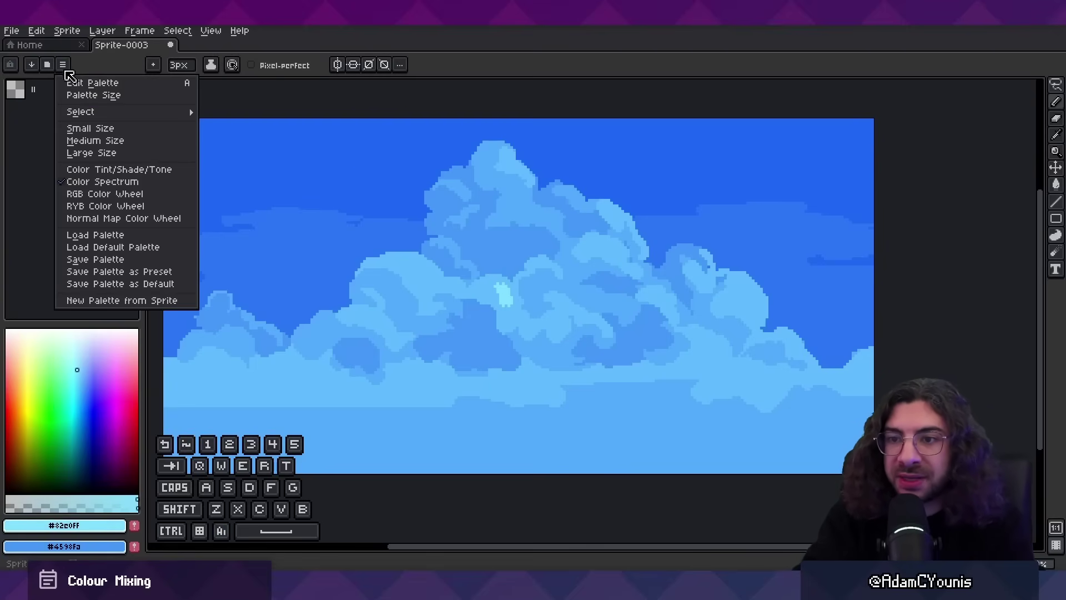
click(108, 300)
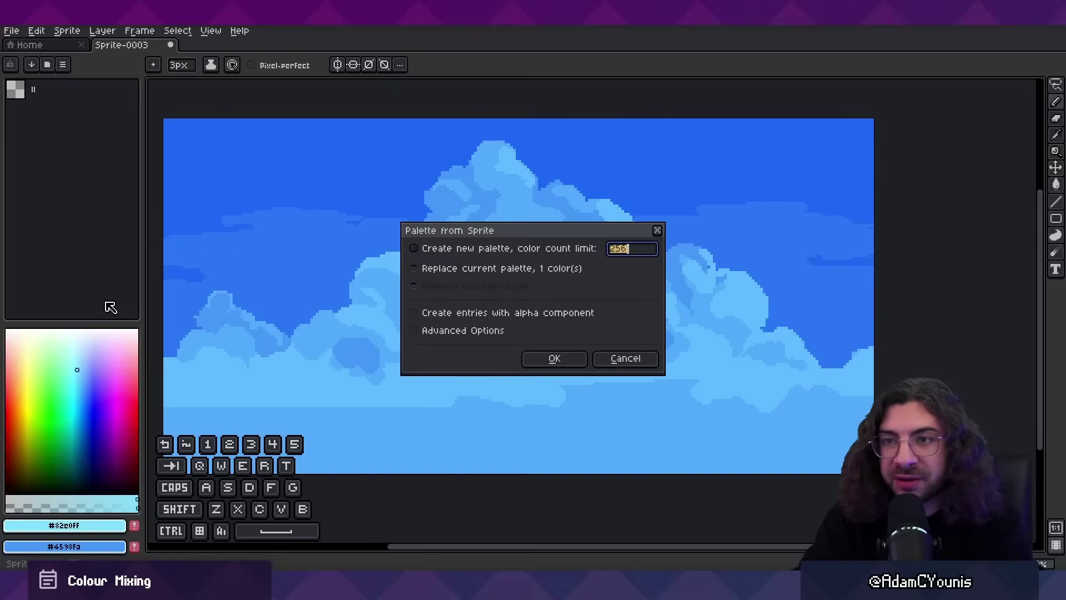
click(569, 360)
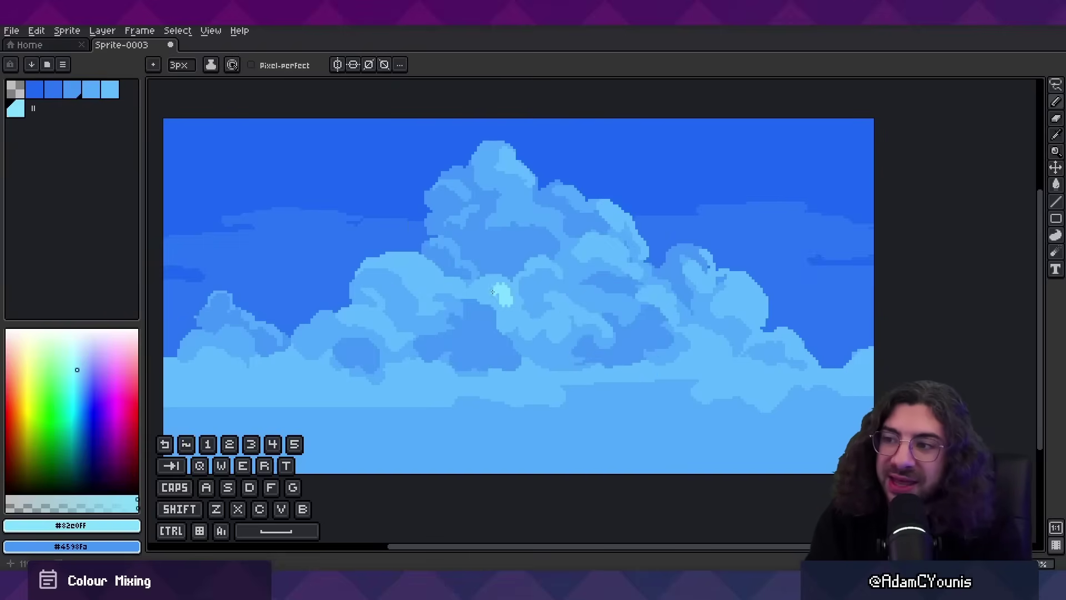
Compare the centre highlight's #82e0ff with the neighbouring #60bbff by repeatedly sampling both colours
key(alt)
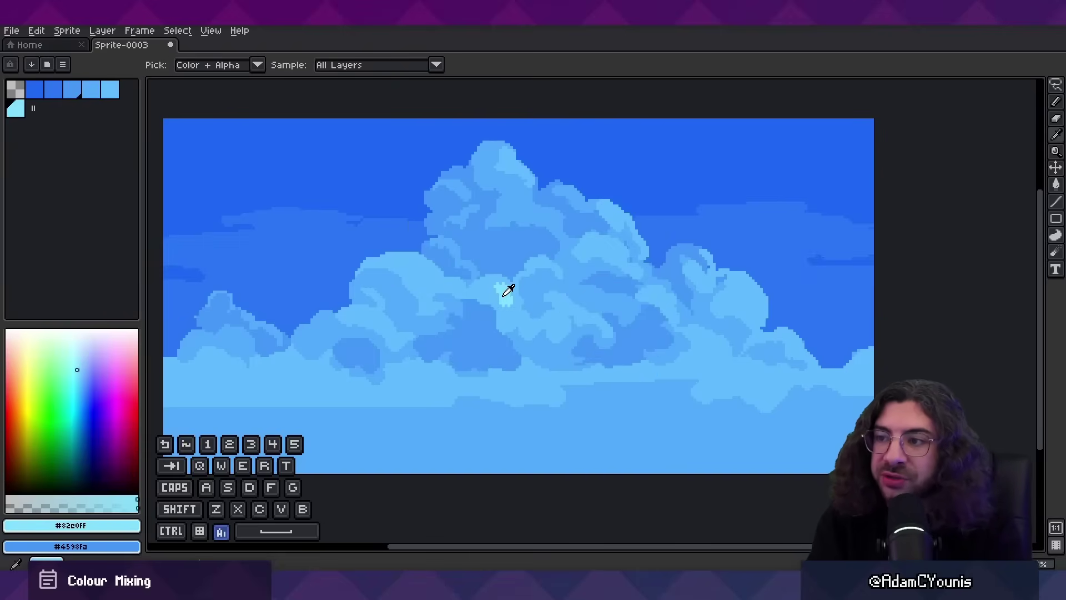
alt+click(500, 289)
alt+click(506, 287)
alt+click(499, 290)
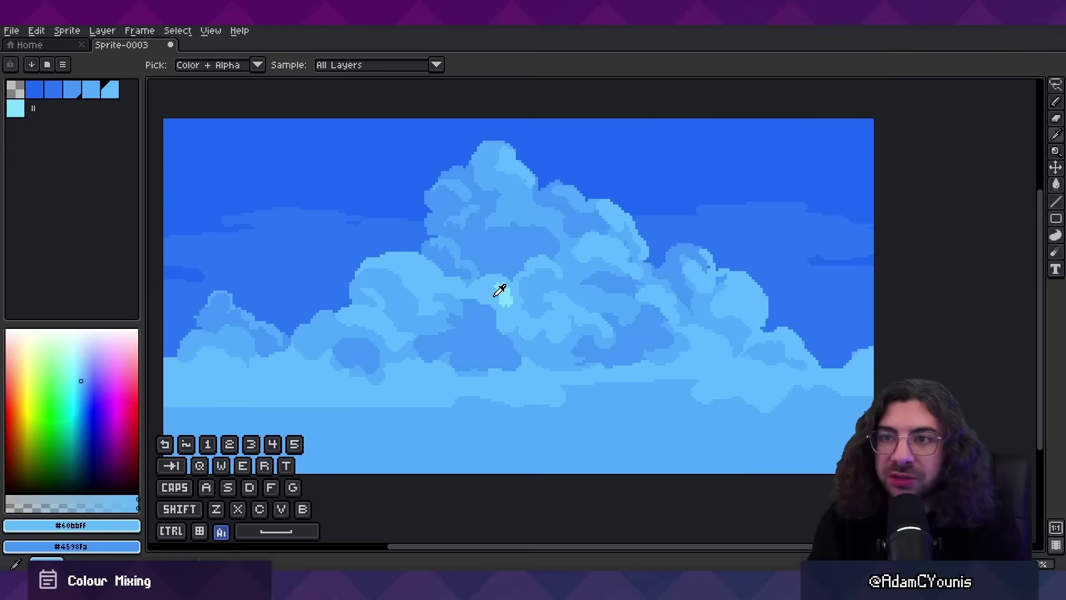
alt+click(503, 297)
alt+click(495, 297)
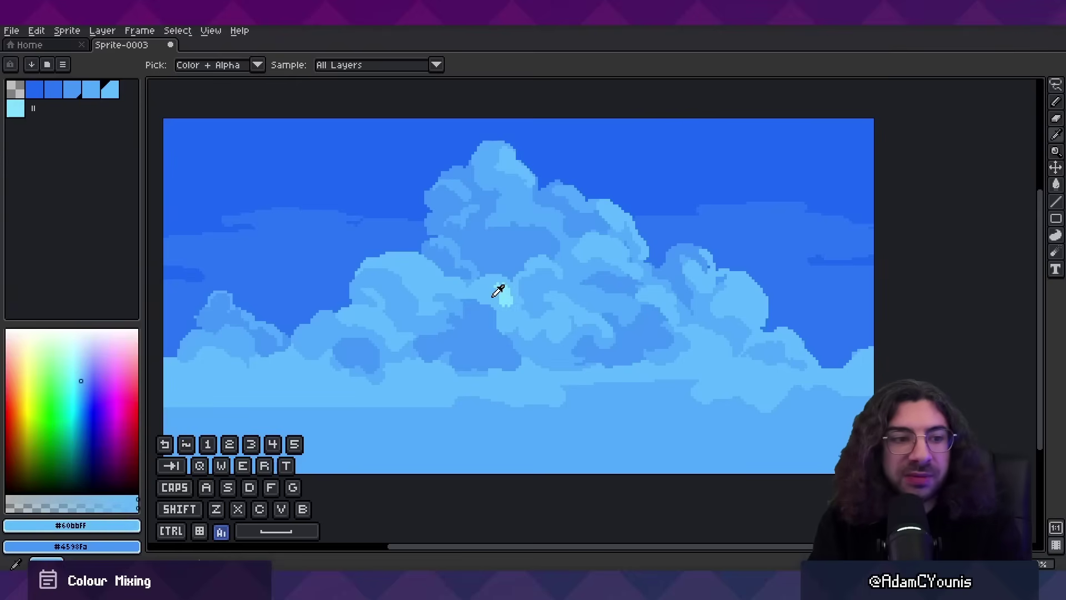
alt+click(506, 287)
alt+click(500, 290)
alt+click(505, 288)
alt+click(499, 292)
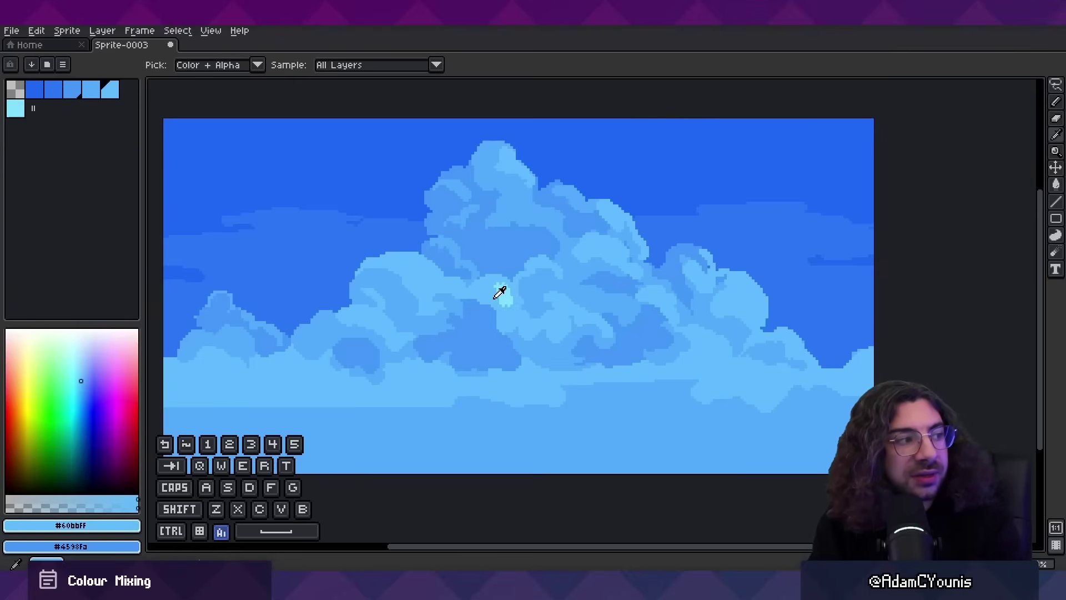
alt+click(507, 287)
alt+click(501, 290)
alt+click(506, 288)
alt+click(501, 291)
alt+click(506, 289)
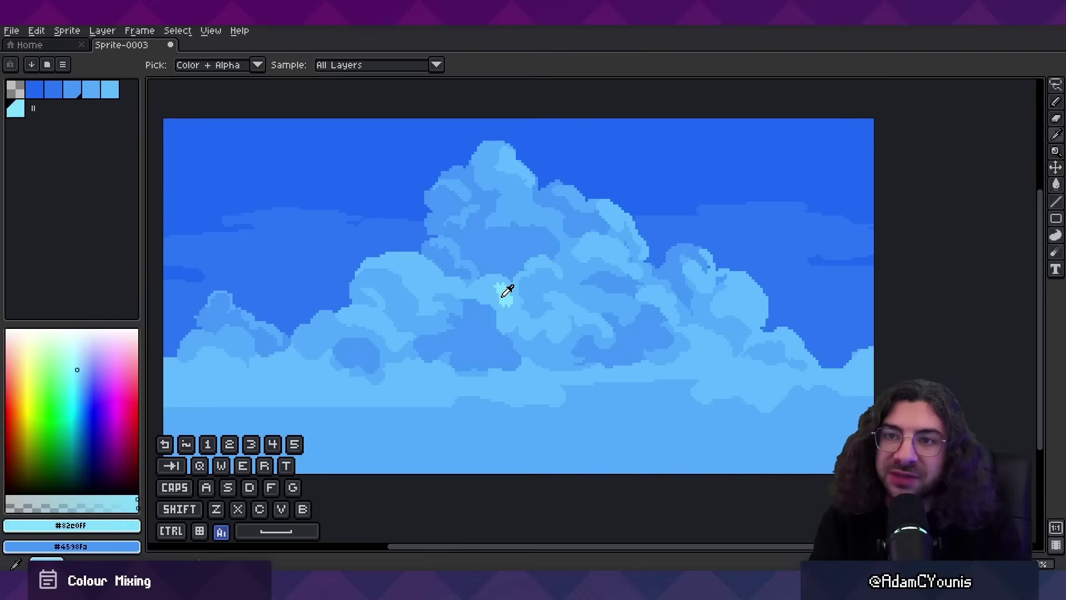
alt+click(500, 291)
alt+click(506, 288)
alt+click(499, 291)
alt+click(506, 288)
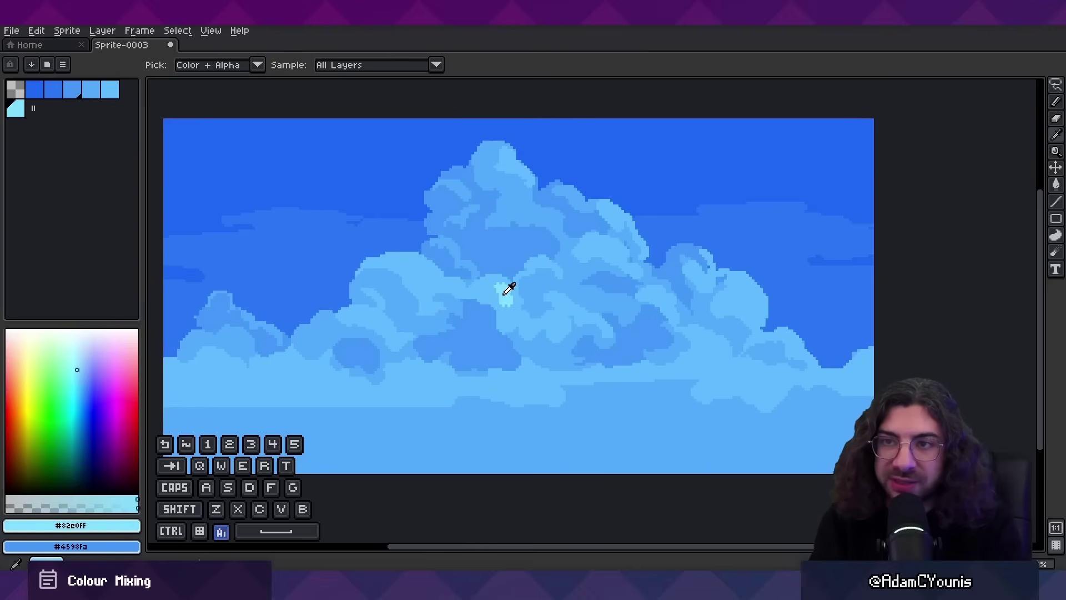
alt+click(502, 291)
alt+click(506, 289)
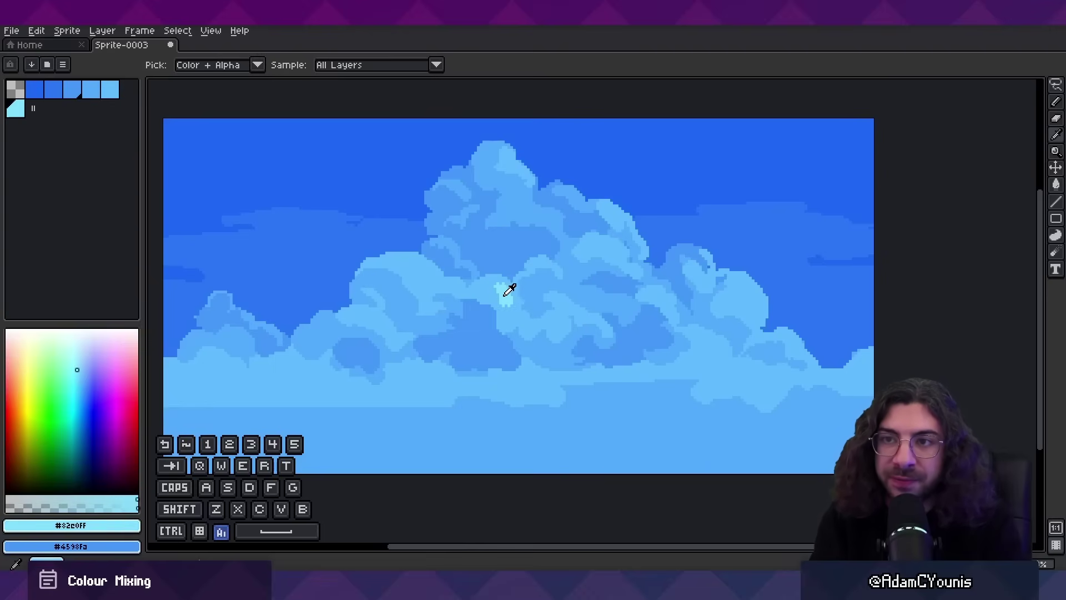
Select the palette's two lightest blues and set the pencil's ink to Shading with them as the ramp
click(17, 117)
key(shift)
key(shift)
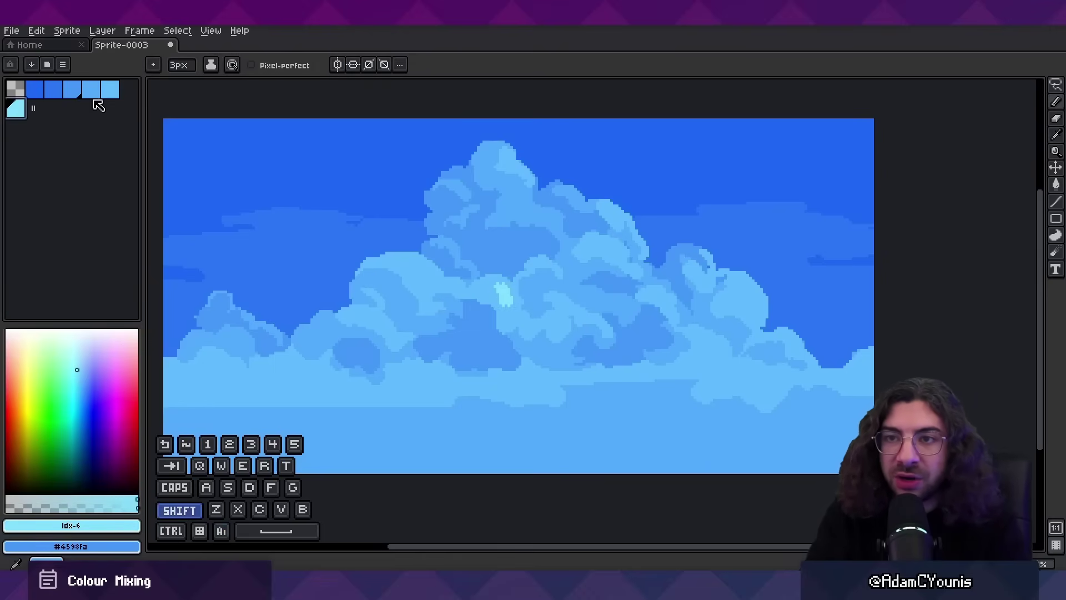
shift+click(111, 90)
key(b)
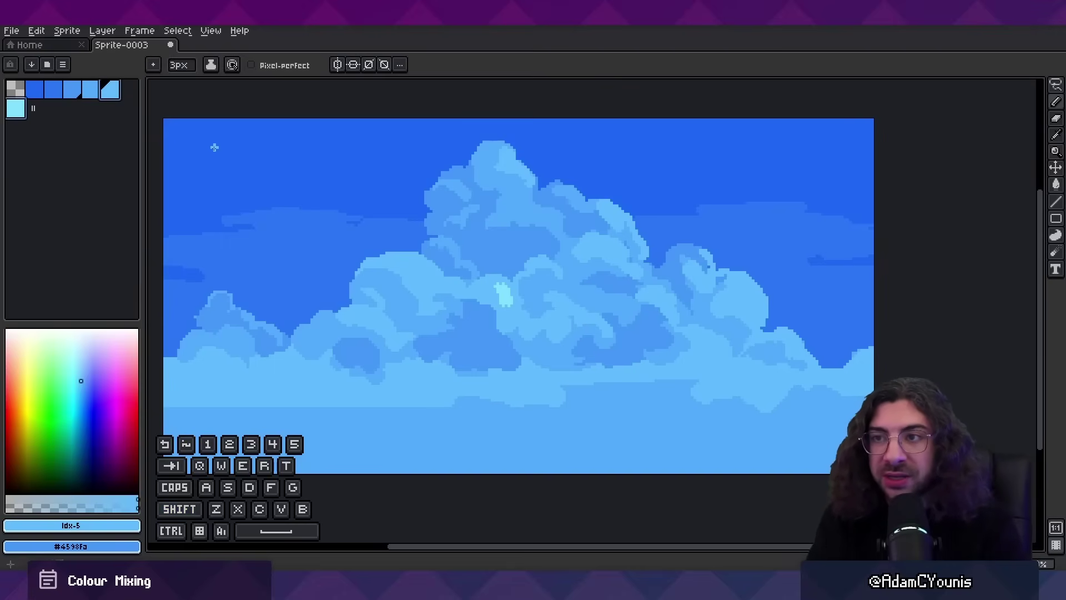
key(shift+g)
click(216, 72)
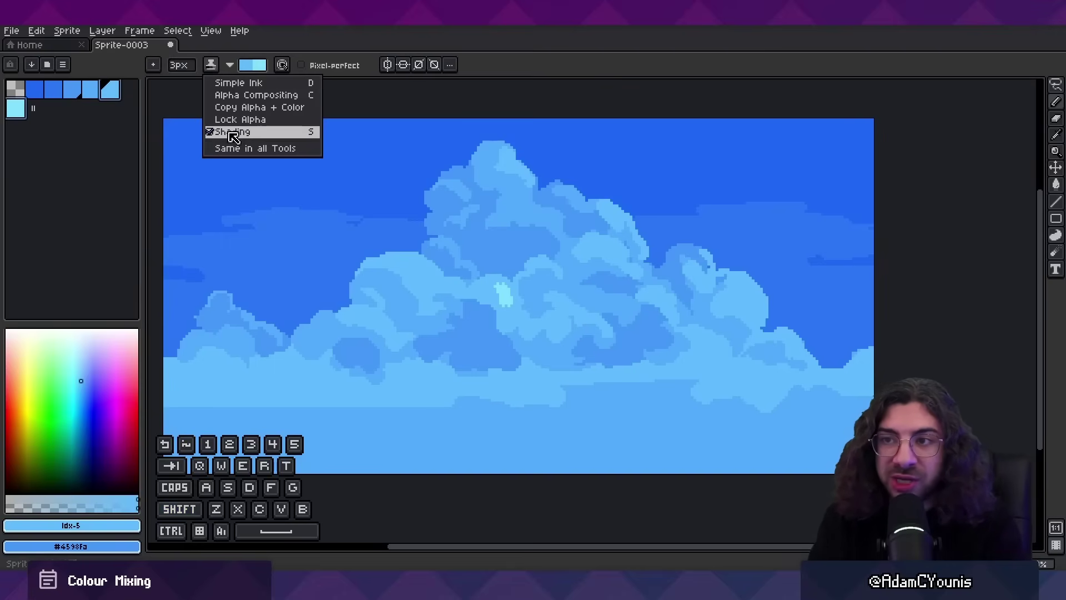
click(220, 79)
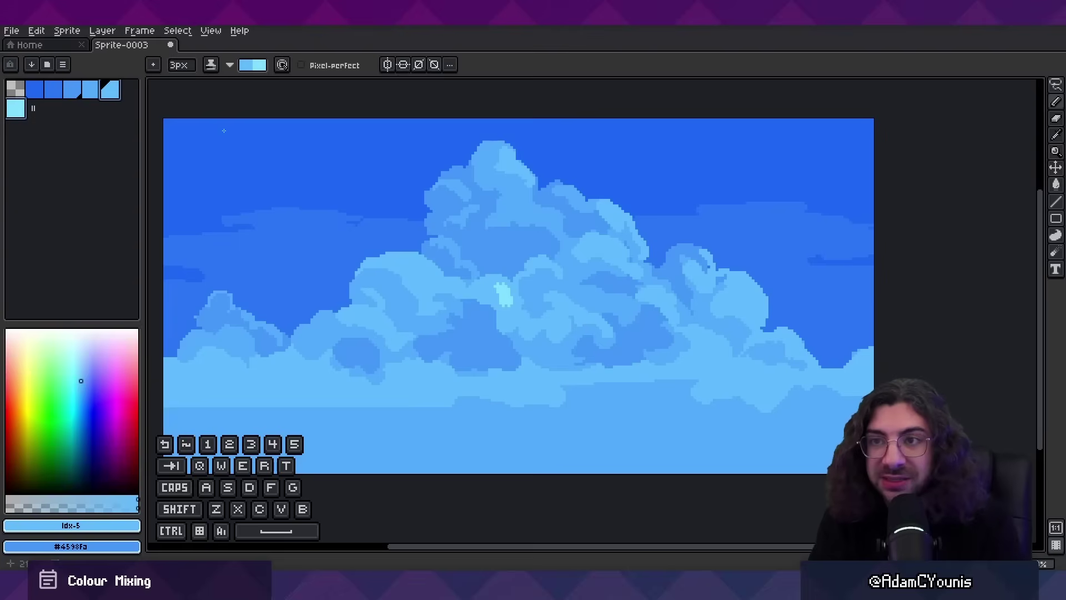
mouse_move(259, 72)
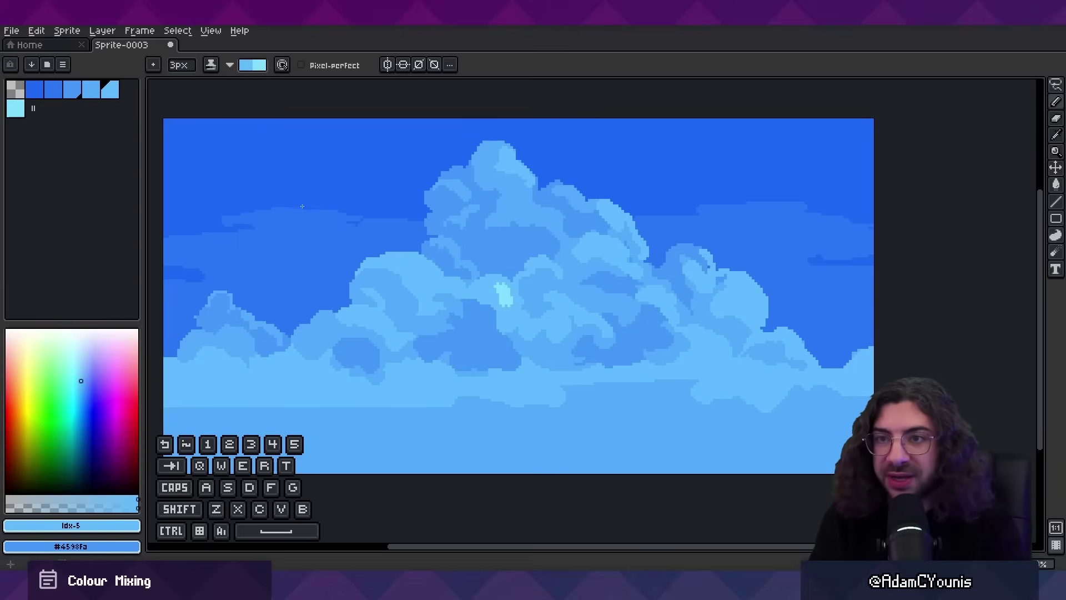
Compare the cloud's two lightest blues, reselect both palette entries, and enlarge the shading brush to 9 px
alt+click(488, 288)
alt+click(501, 295)
alt+click(488, 288)
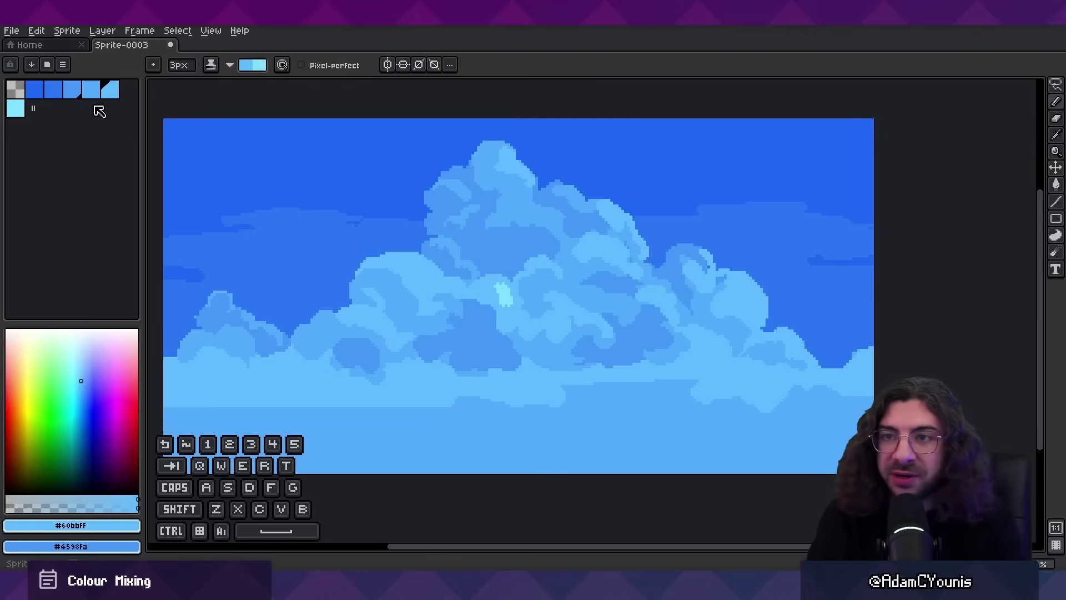
click(109, 92)
shift+click(15, 108)
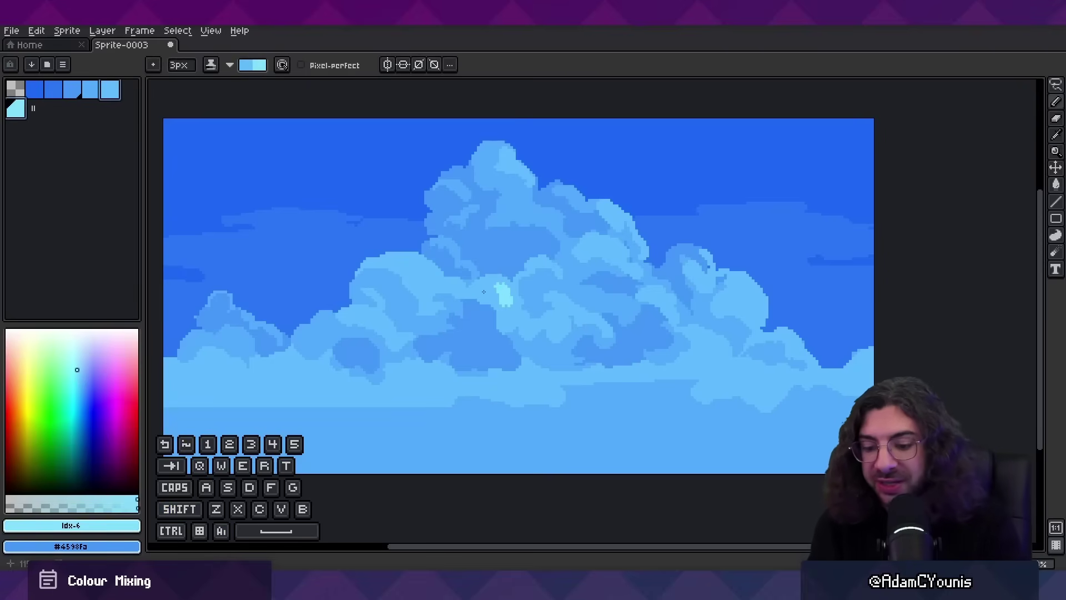
key(d)
key(b)
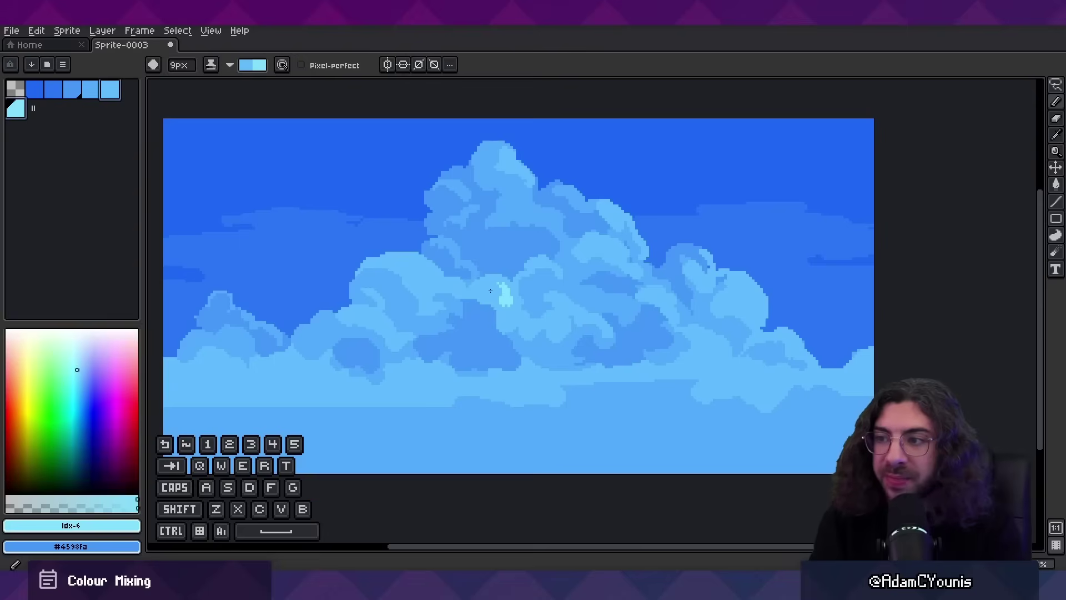
Try to shade the lighter areas across the cloud's left, central and right puffs in one sweep with the ramp reversed, and undo it
key(x)
mouse_move(492, 288)
mouse_down()
mouse_move(493, 313)
mouse_move(422, 276)
mouse_move(383, 282)
mouse_up()
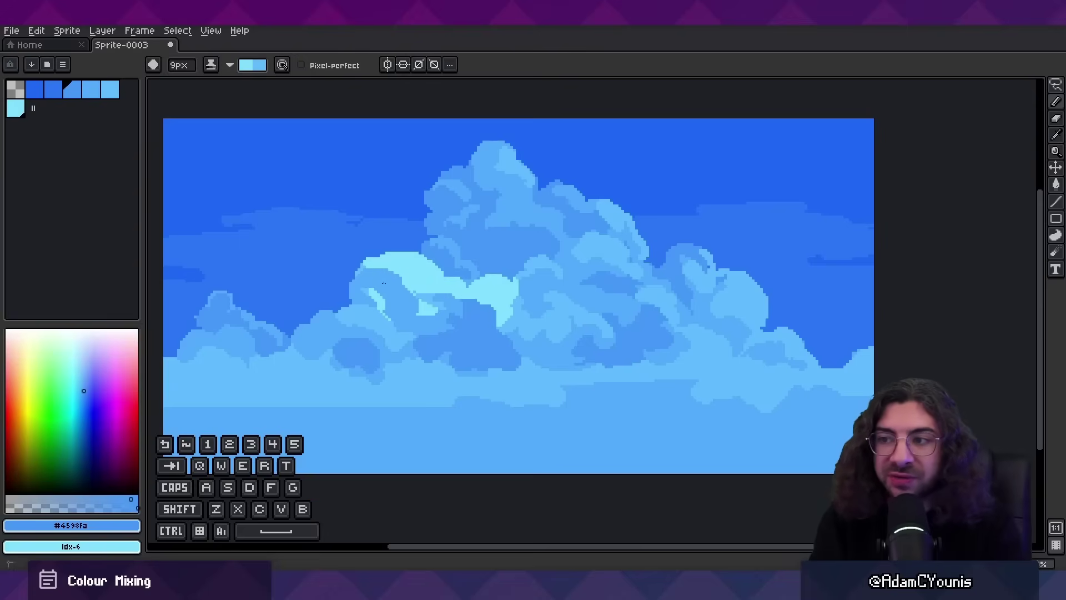
drag(438, 306, 745, 330)
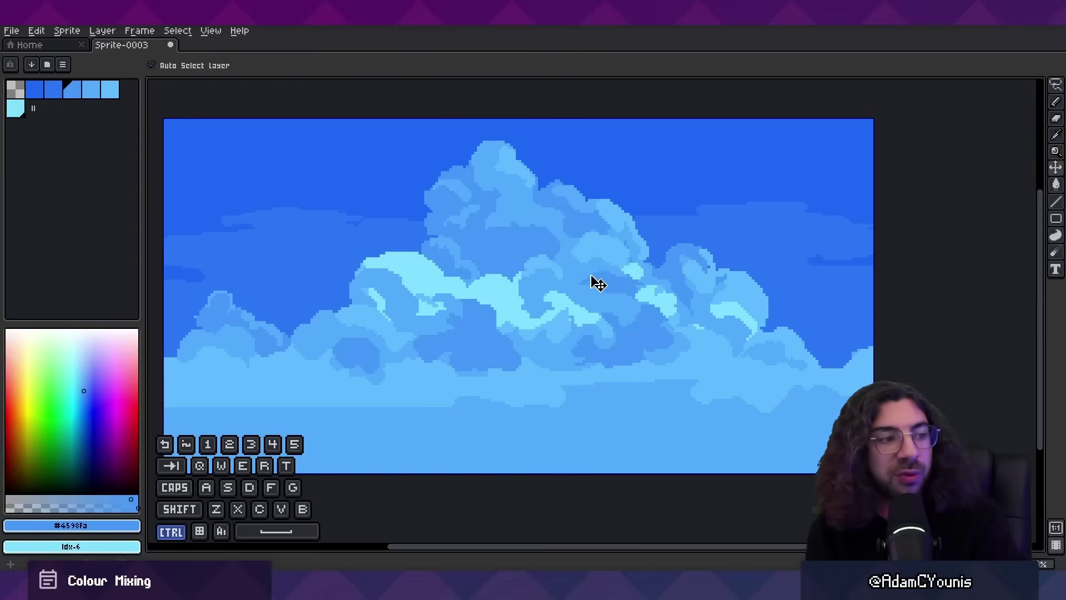
key(ctrl+z)
key(ctrl+z)
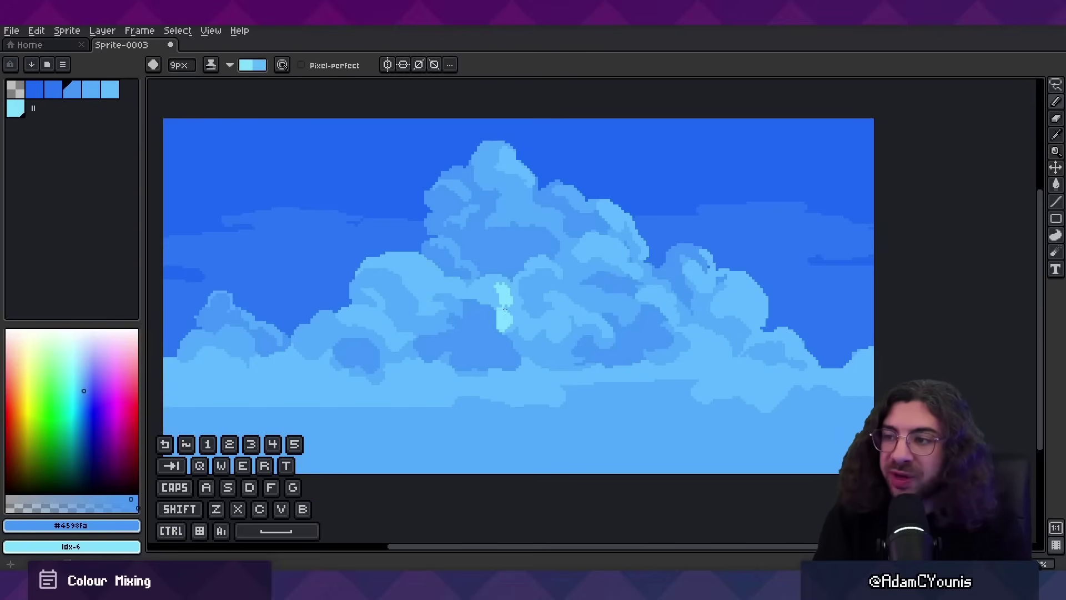
Shade lightest-blue highlights onto the left, central, right-edge and upper puffs, using a 9 px brush and a 5 px brush
key(x)
key(x)
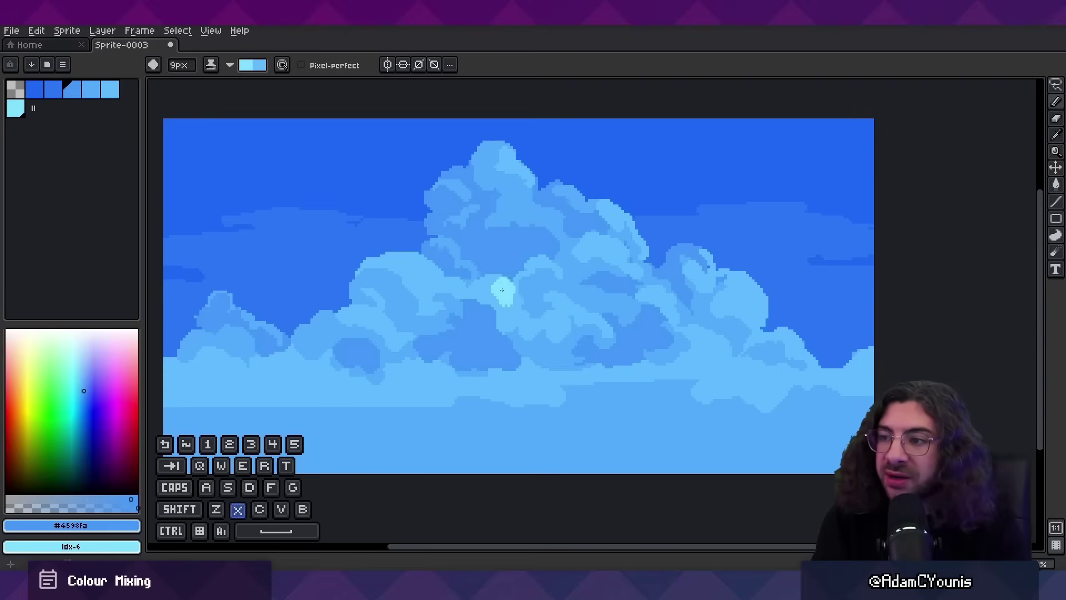
drag(497, 286, 503, 320)
mouse_move(409, 264)
mouse_down()
mouse_move(394, 258)
mouse_move(439, 275)
mouse_up()
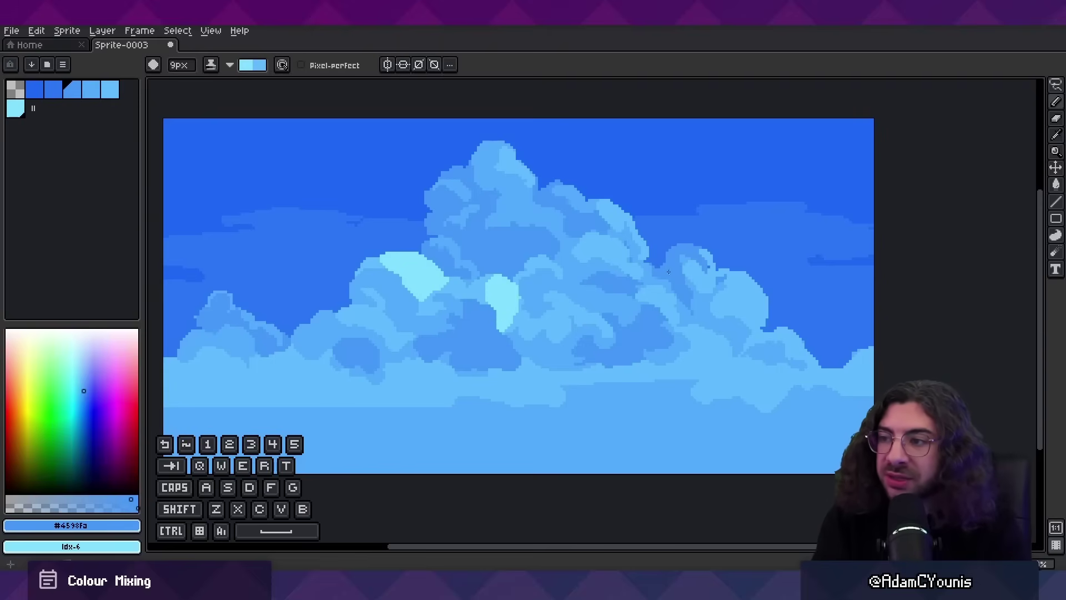
drag(745, 278, 732, 278)
key(d)
key(b)
drag(776, 333, 770, 342)
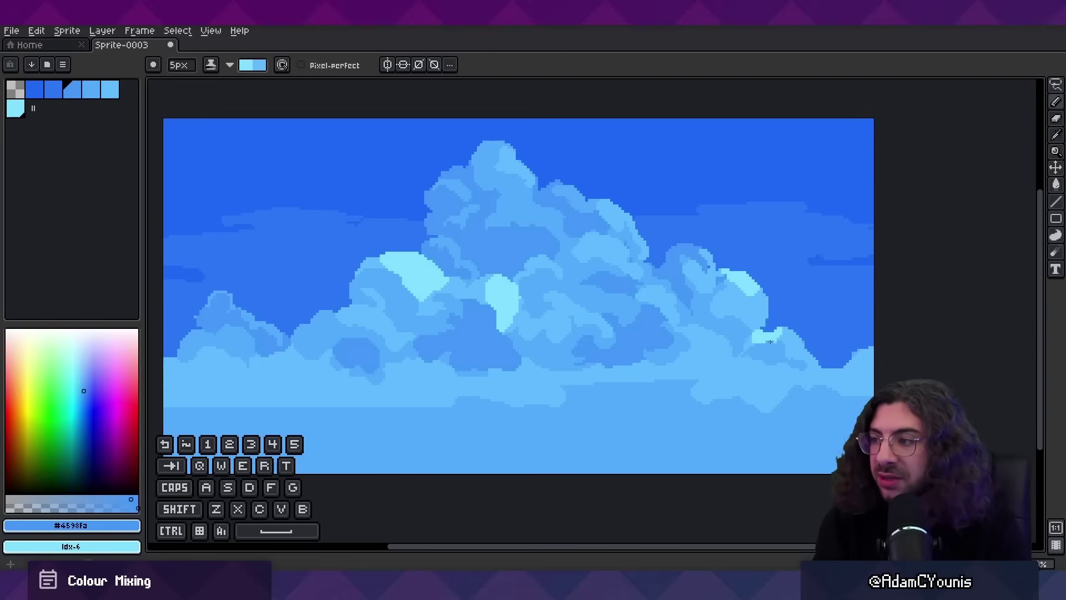
drag(610, 245, 625, 224)
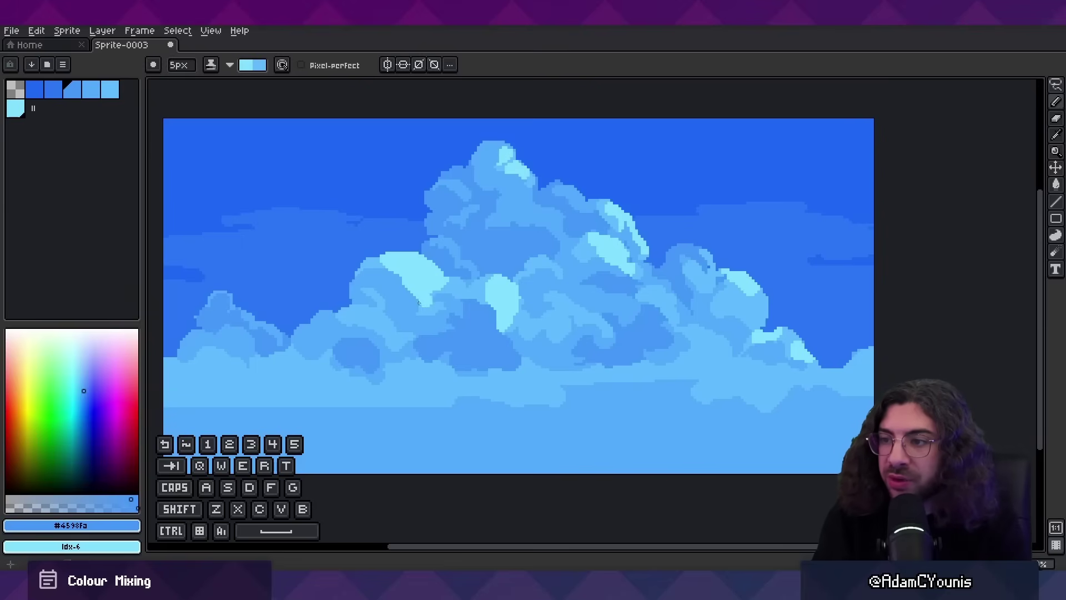
Trim the highlights on the left and central puffs into thin upper rims, switching the shading direction with the 5 px brush
key(x)
mouse_move(393, 264)
mouse_down()
mouse_move(375, 276)
mouse_move(410, 266)
mouse_move(367, 266)
mouse_move(415, 290)
mouse_up()
key(x)
key(x)
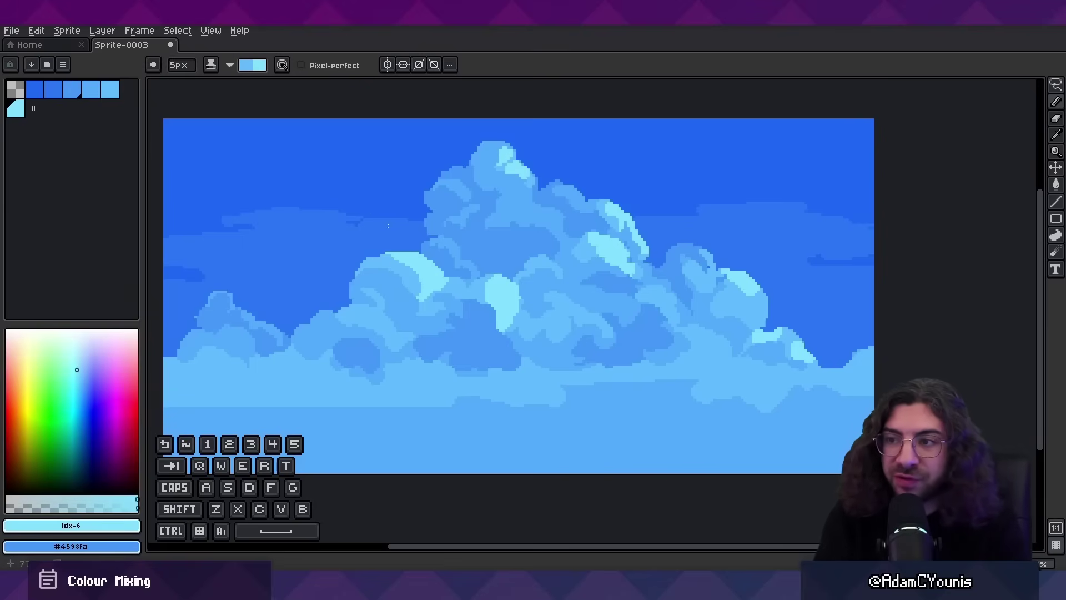
key(x)
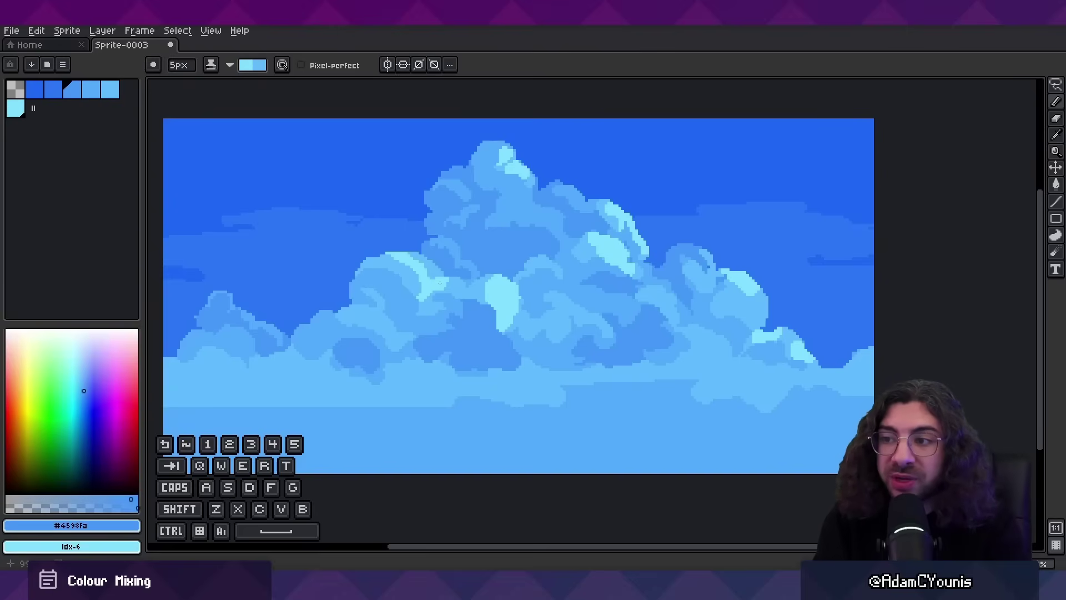
key(x)
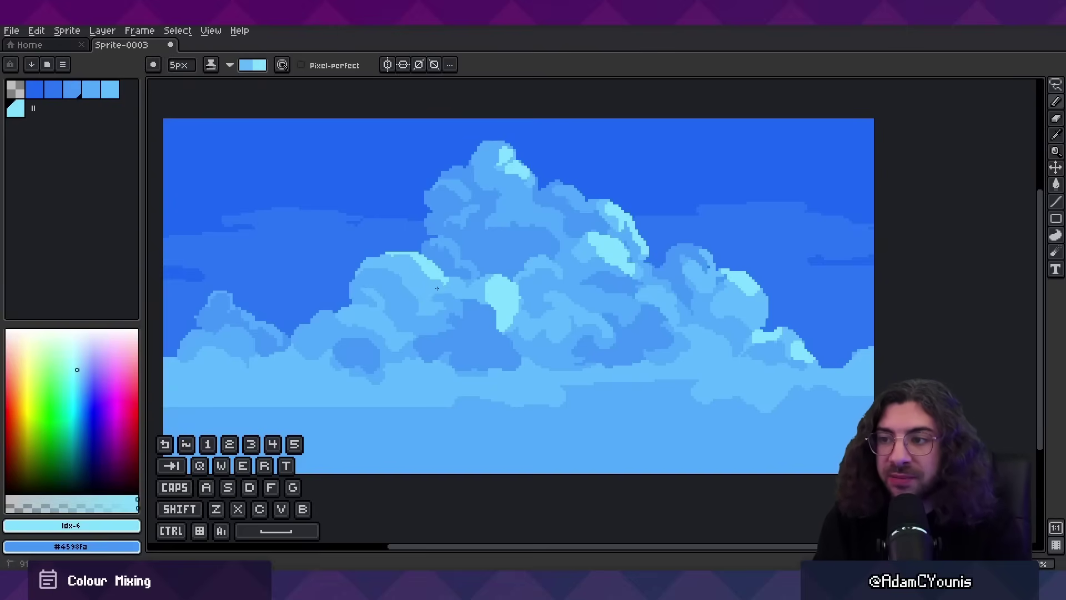
key(x)
drag(436, 288, 503, 295)
key(x)
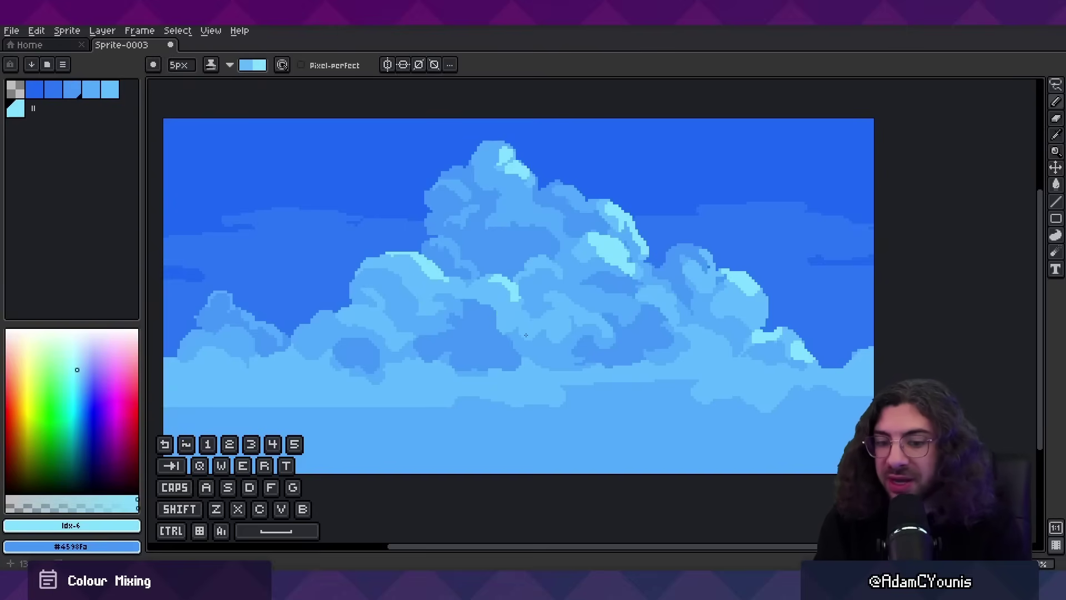
Shade curved lightest-blue highlights onto the cloud's lower and right-hand puffs
key(x)
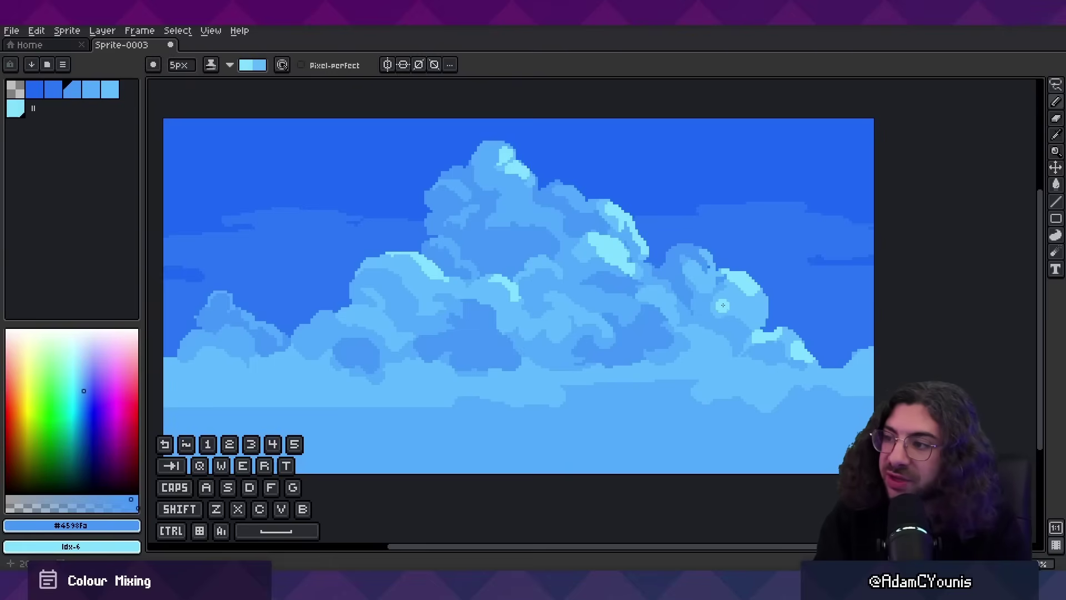
drag(751, 304, 741, 316)
key(x)
Shade a lightest-blue highlight along the upper rim of the small puff right of the cloud's middle with a 2 px brush
alt+click(559, 298)
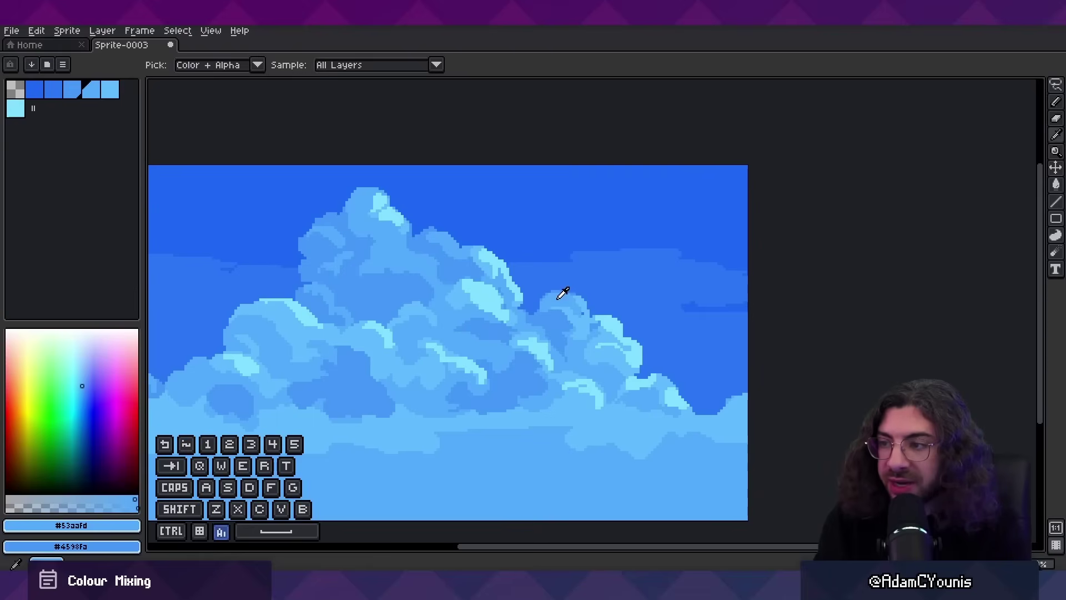
mouse_move(561, 296)
mouse_down()
mouse_move(541, 309)
mouse_move(566, 299)
mouse_move(541, 305)
mouse_move(557, 292)
mouse_move(584, 305)
mouse_up()
alt+click(557, 291)
alt+click(607, 323)
key(s)
key(ctrl+z)
key(b)
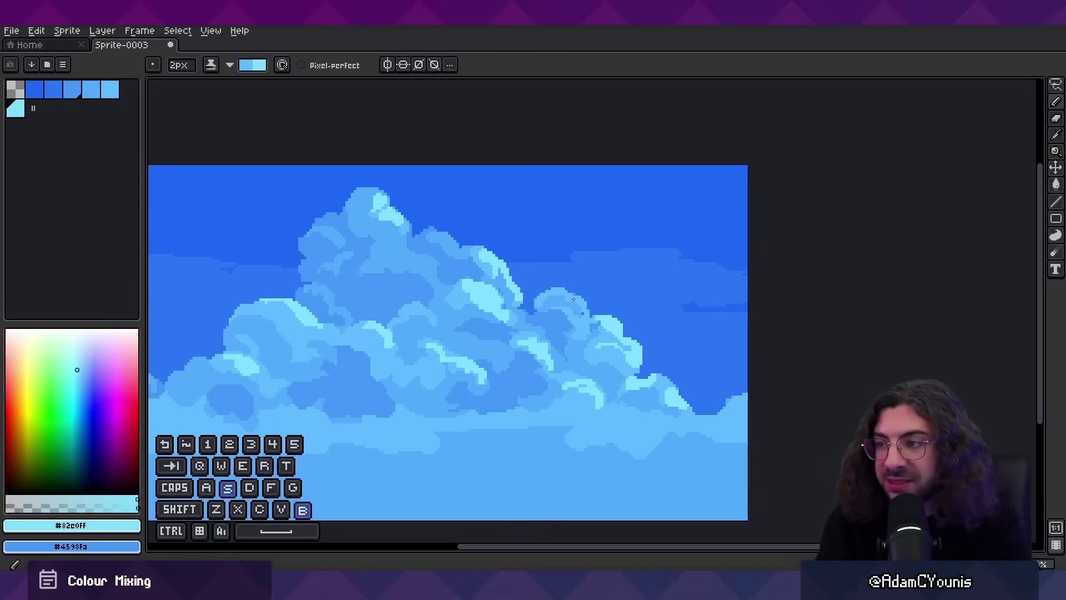
key(x)
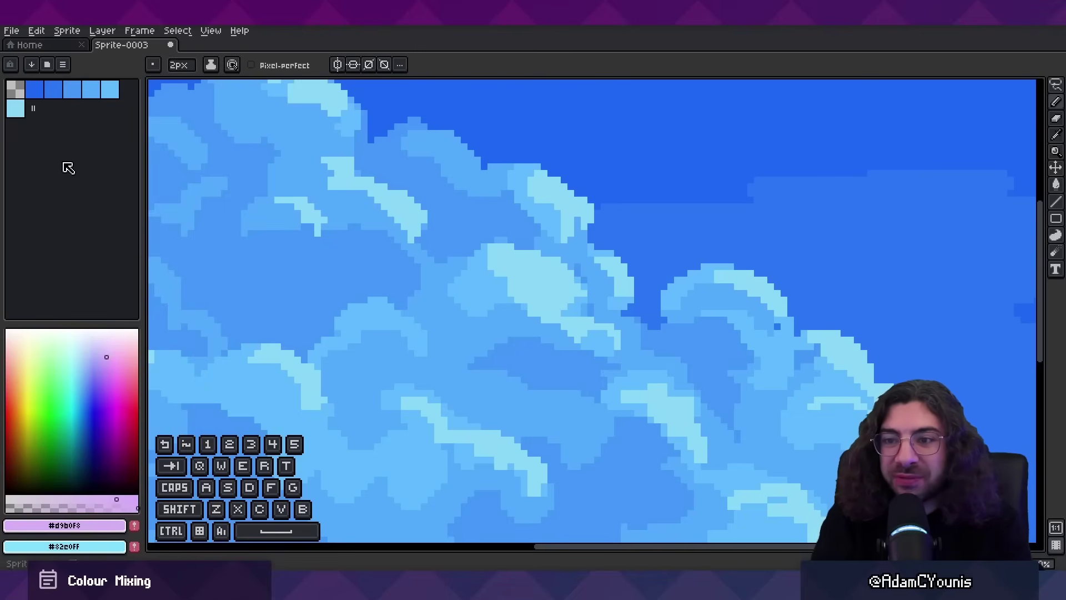
Paint a pink #d9b0f8 highlight inside the light-blue area of the central puff with a 2 px brush
drag(525, 275, 556, 281)
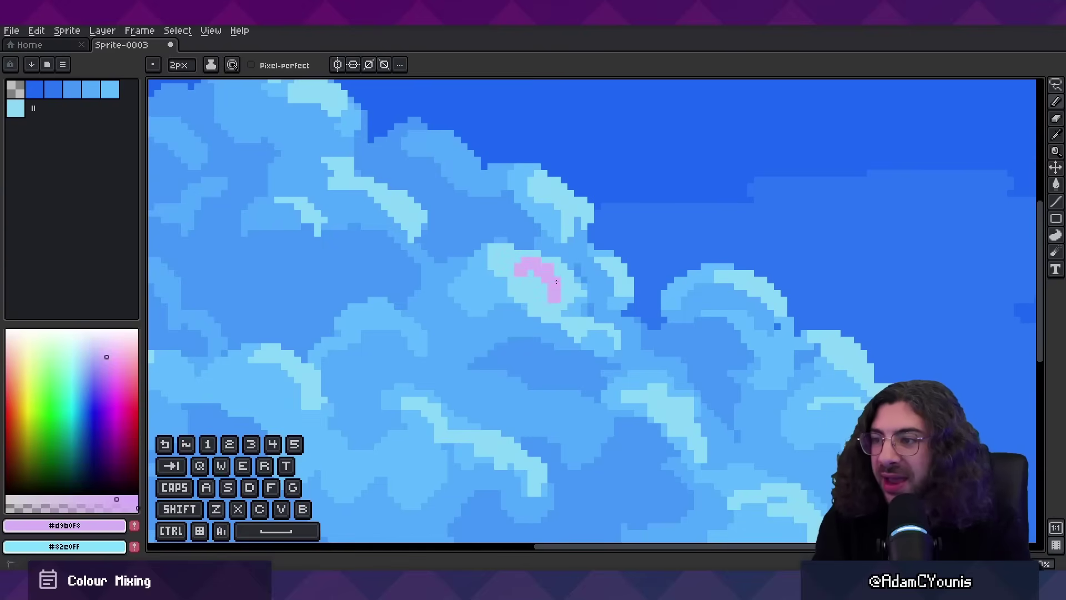
alt+click(556, 281)
drag(508, 257, 561, 283)
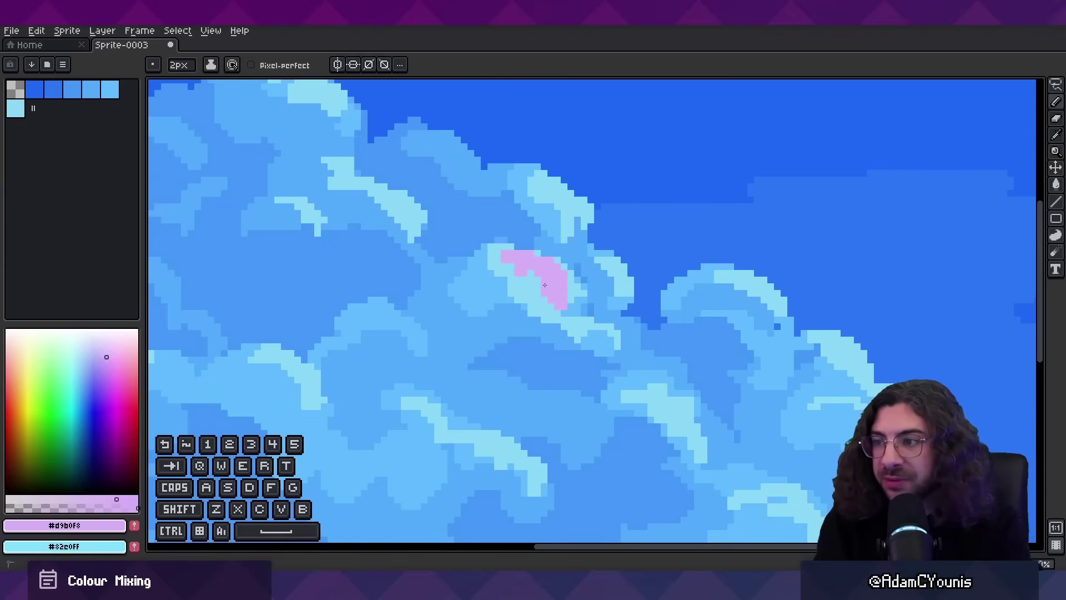
key(z)
scroll(584, 280, down, 6)
scroll(578, 280, up, 4)
Paint pink accents with Simple Ink on the rim of the small right-hand puff and on the puff just below the centre
key(d)
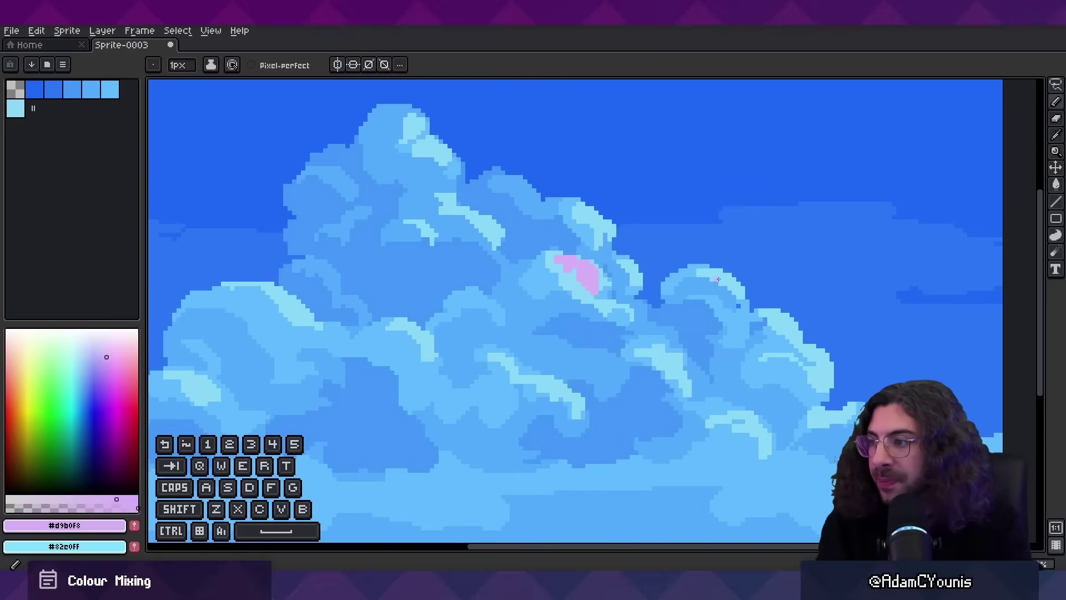
key(z)
scroll(582, 277, down, 5)
drag(582, 276, 557, 281)
key(z)
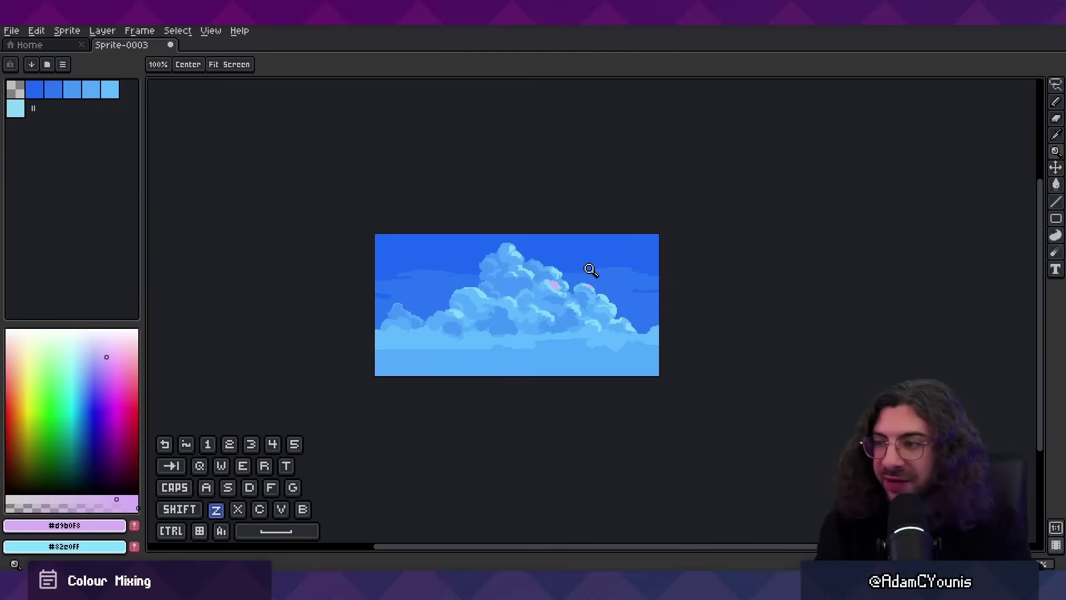
scroll(563, 285, up, 4)
key(b)
key(d)
drag(597, 347, 584, 342)
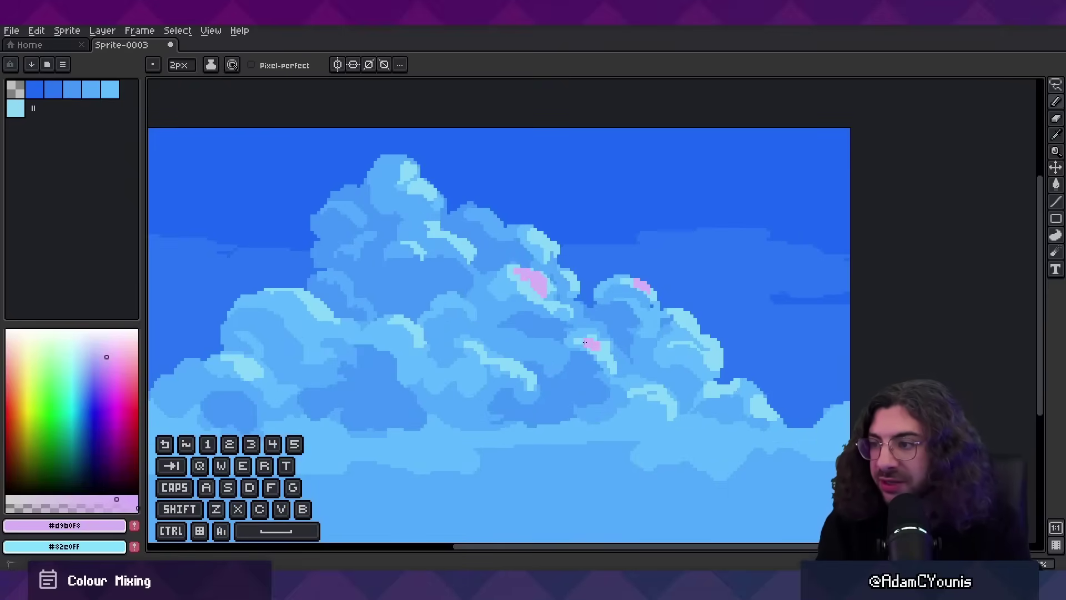
Add pink highlights to the cloud's peak and the upper puffs between the peak and the centre
key(z)
scroll(597, 281, down, 4)
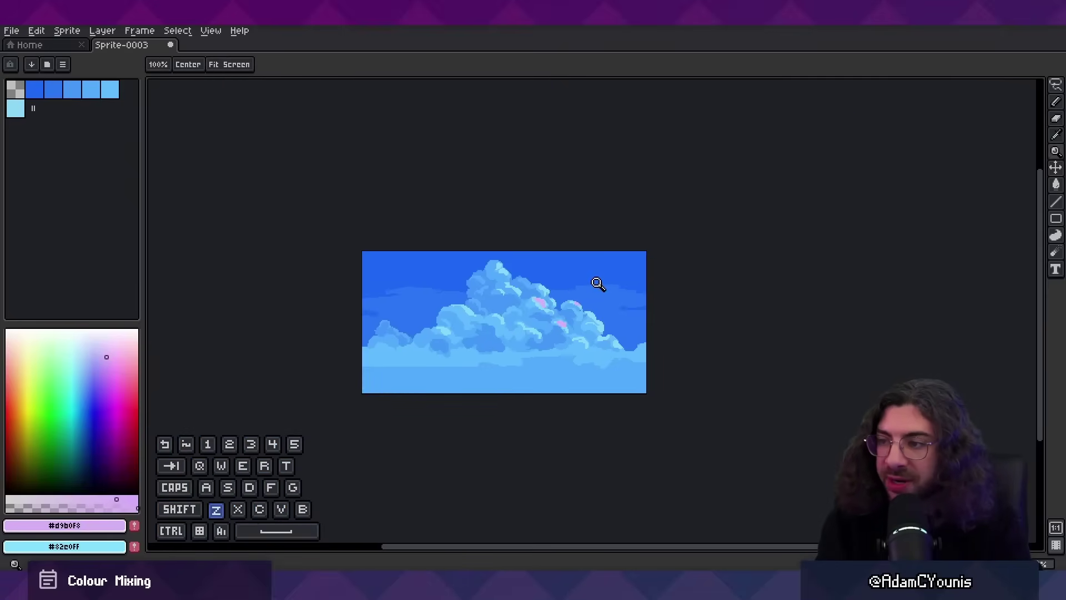
scroll(609, 284, up, 1)
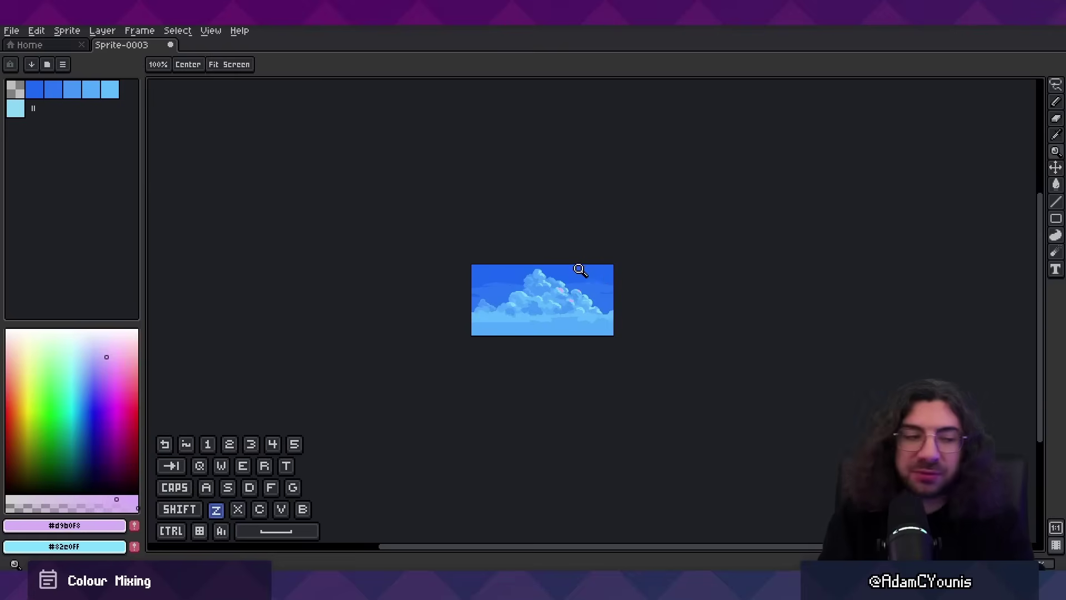
key(z)
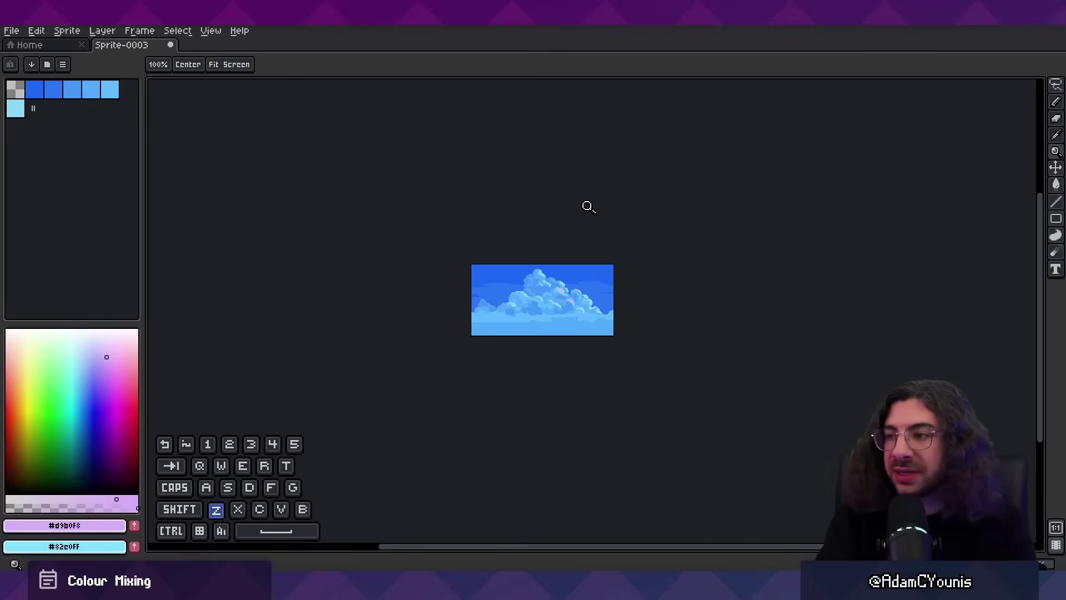
scroll(580, 278, up, 3)
key(d)
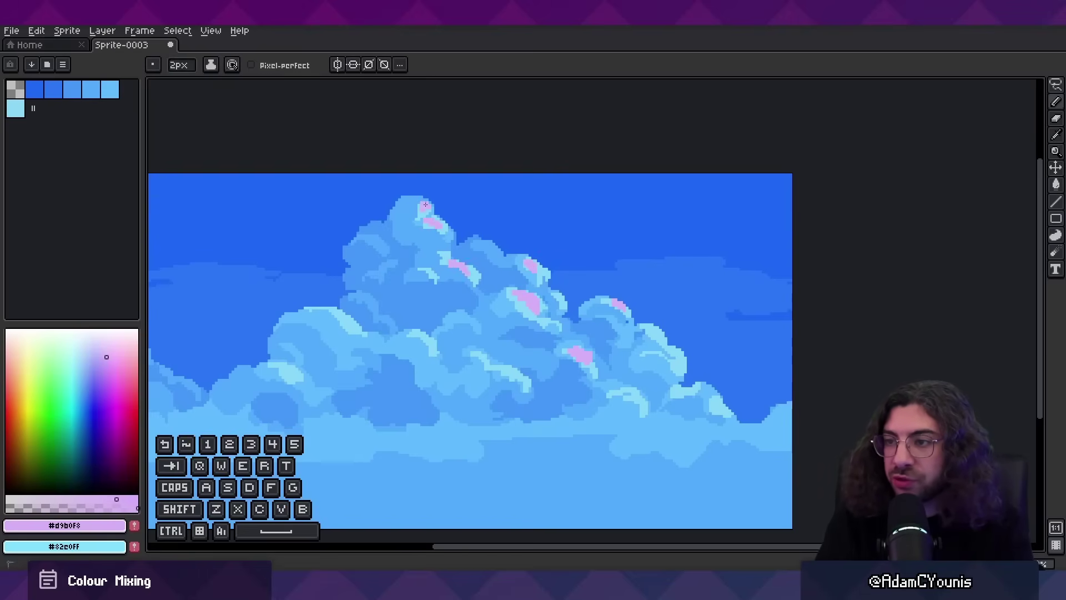
Paint pink highlights on the right-edge puff and along the lower central ridge
key(z)
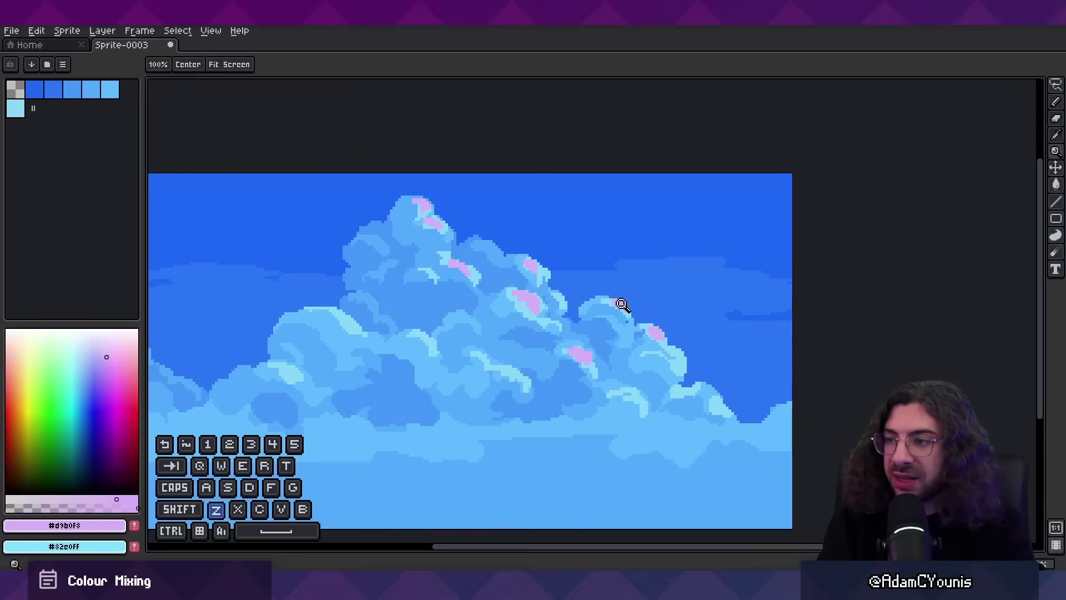
scroll(638, 294, down, 3)
key(z)
scroll(652, 280, down, 1)
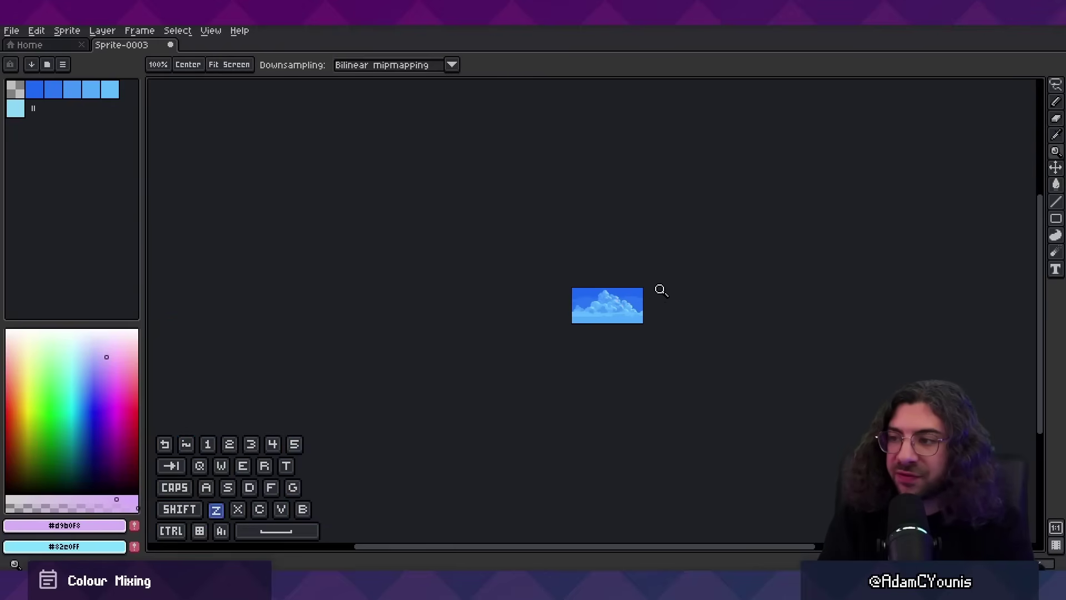
scroll(633, 297, up, 1)
key(z)
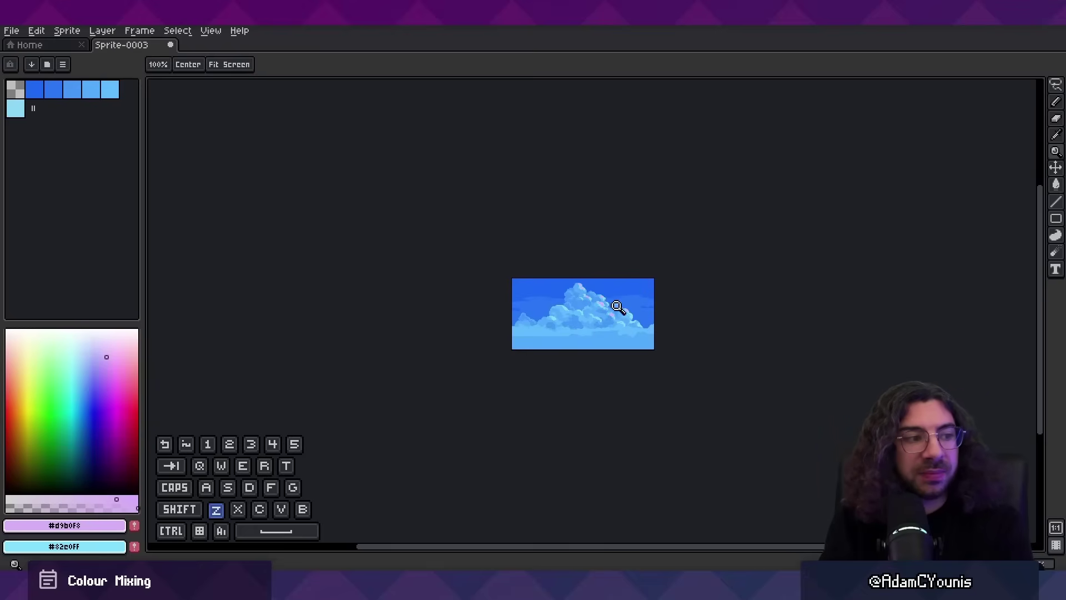
click(615, 307)
key(z)
click(583, 311)
key(z)
double_click(614, 320)
key(b)
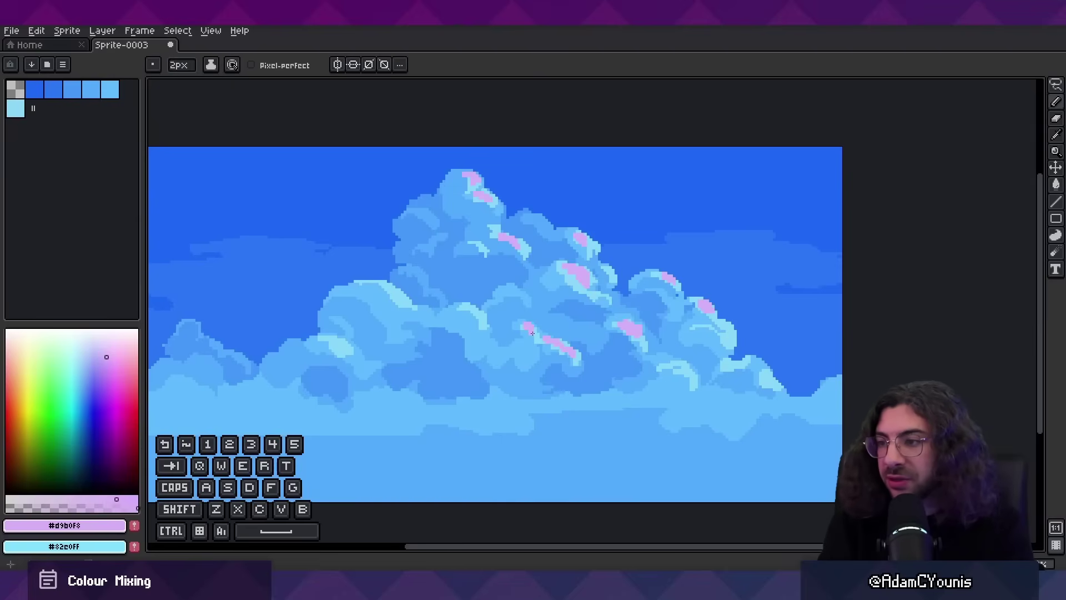
Blend both ends of the pink highlight below the peak into the light blue with a 2 px Alpha Compositing brush at 50% opacity
key(space)
key(z)
drag(526, 236, 613, 280)
key(alt)
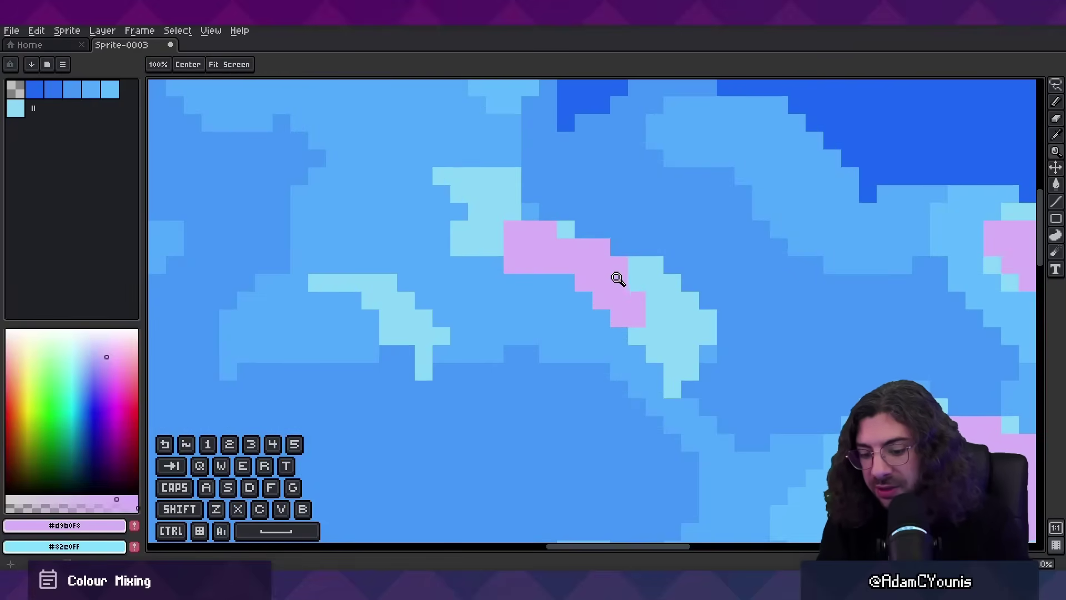
key(b)
key(2)
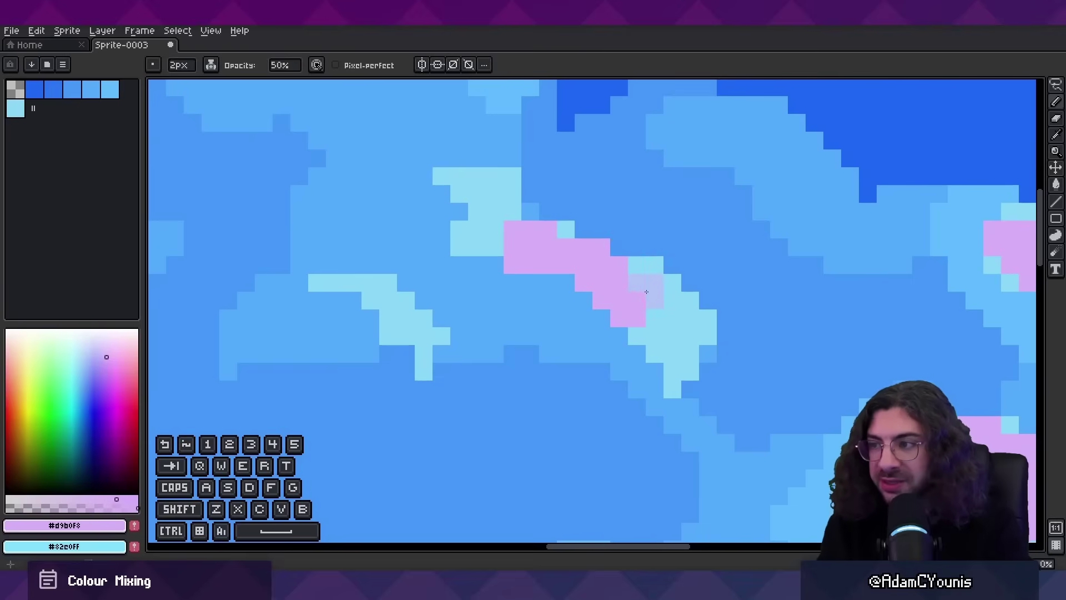
mouse_move(626, 257)
mouse_down()
mouse_move(491, 227)
mouse_move(486, 198)
mouse_up()
drag(583, 230, 602, 234)
key(ctrl+space)
drag(655, 258, 619, 272)
drag(619, 272, 478, 362)
scroll(478, 362, up, 1)
Sample the mixed lavender #b2c4f6 and paint it under the central puff's pink highlight with Simple Ink, finishing with pink #d9b0f8 picked again
alt+click(495, 331)
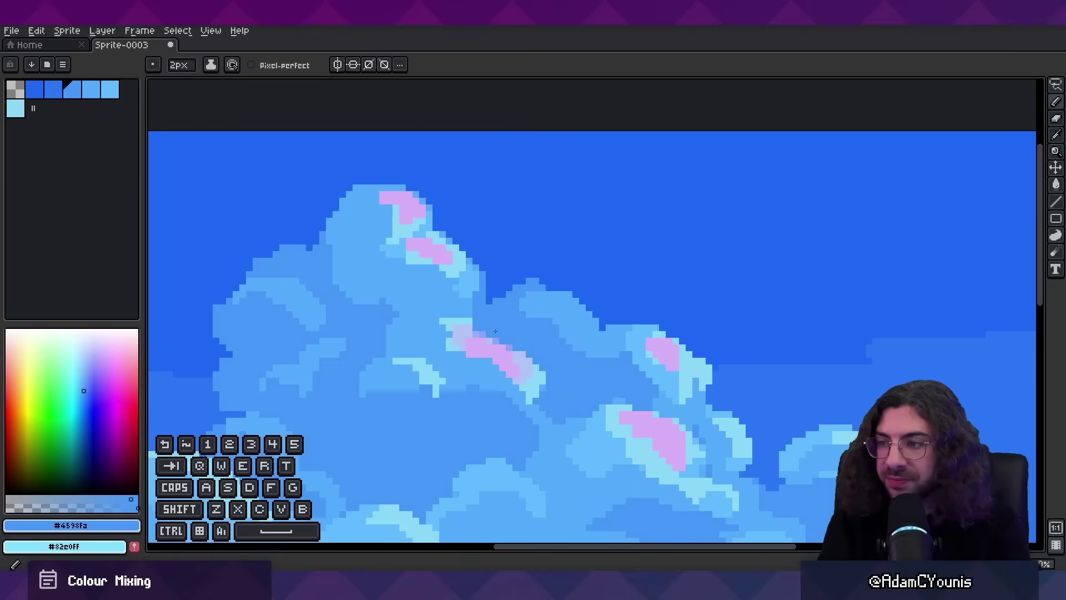
alt+click(506, 362)
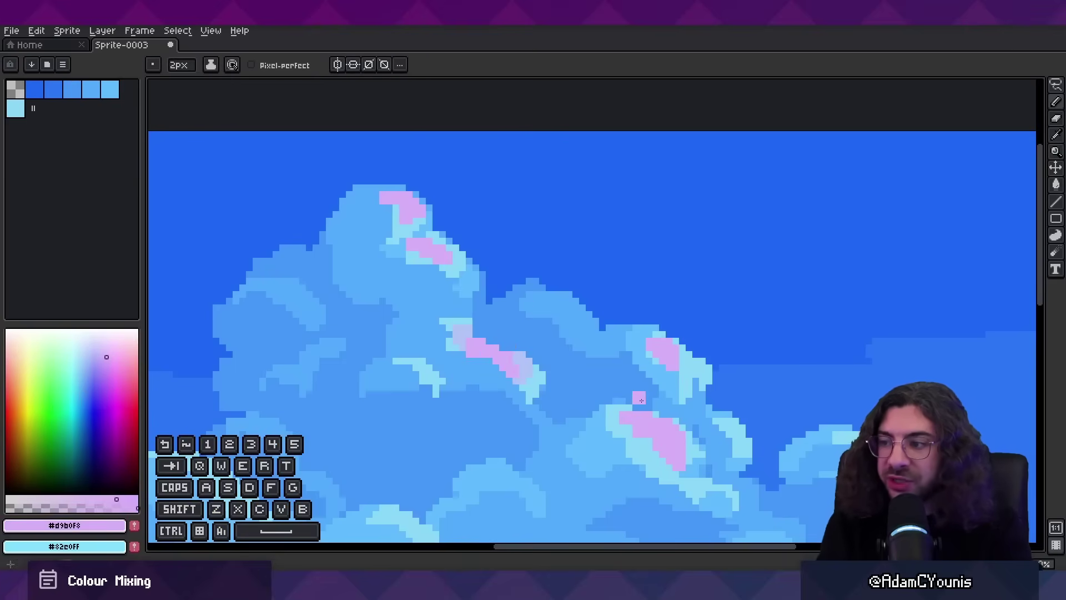
alt+click(525, 366)
key(space)
drag(596, 408, 552, 329)
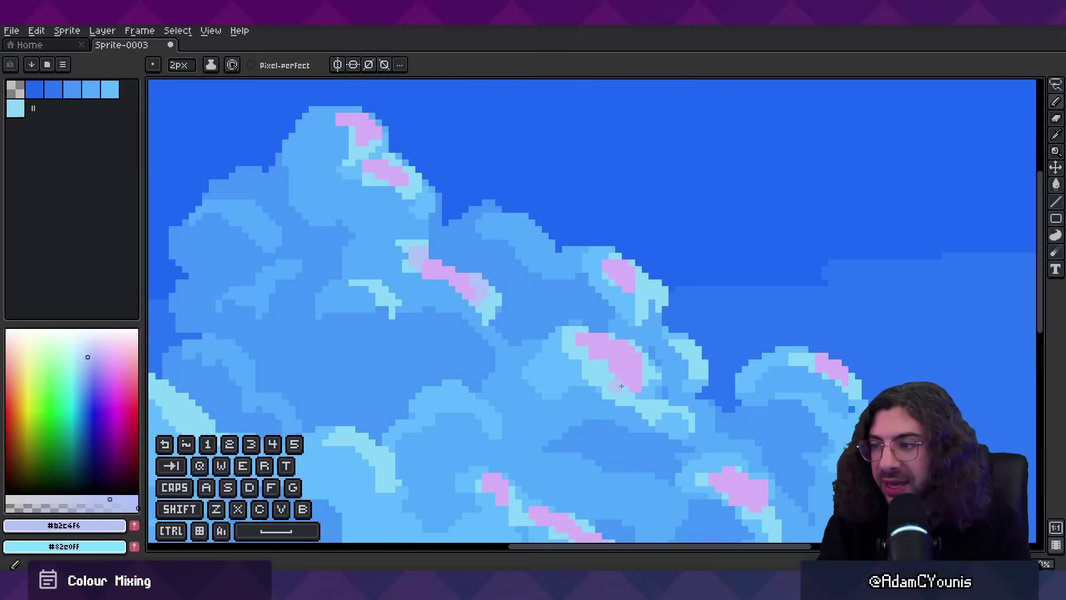
alt+click(627, 358)
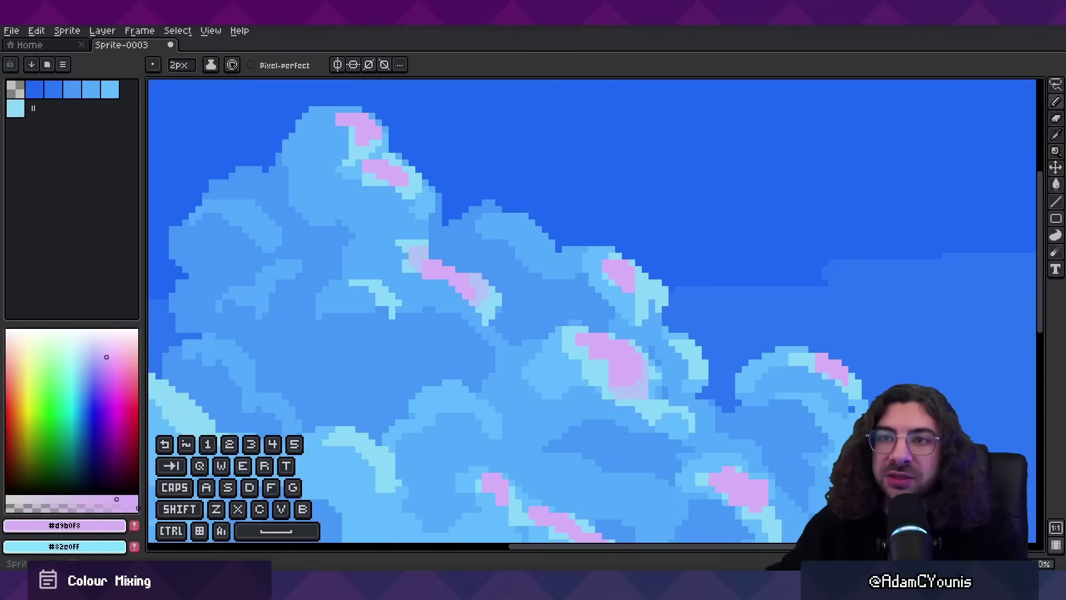
Look up the keyboard shortcuts assigned to the Set Ink Type commands
click(37, 31)
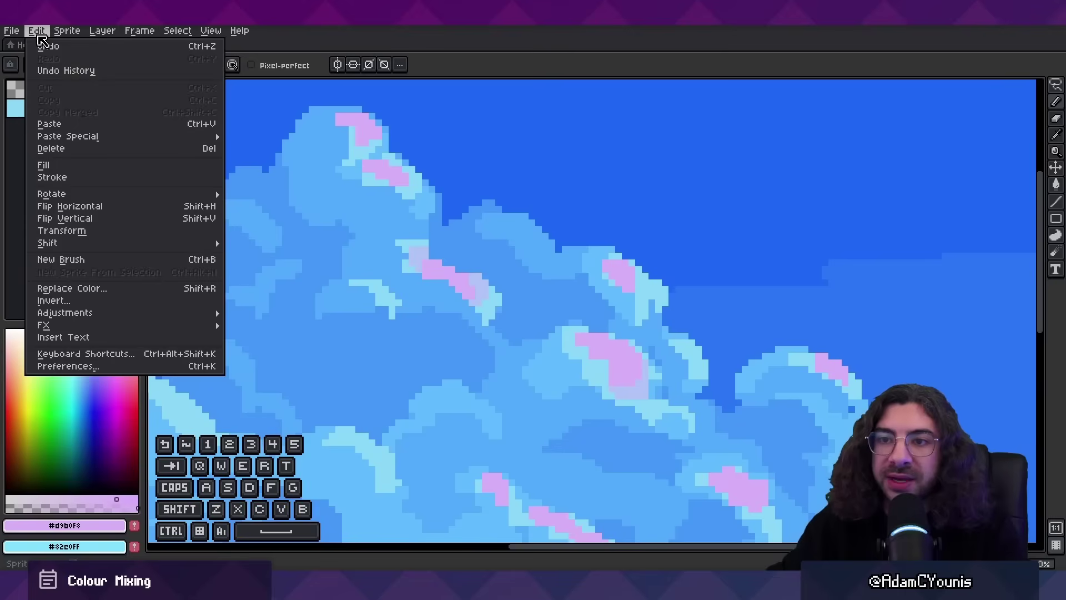
click(105, 355)
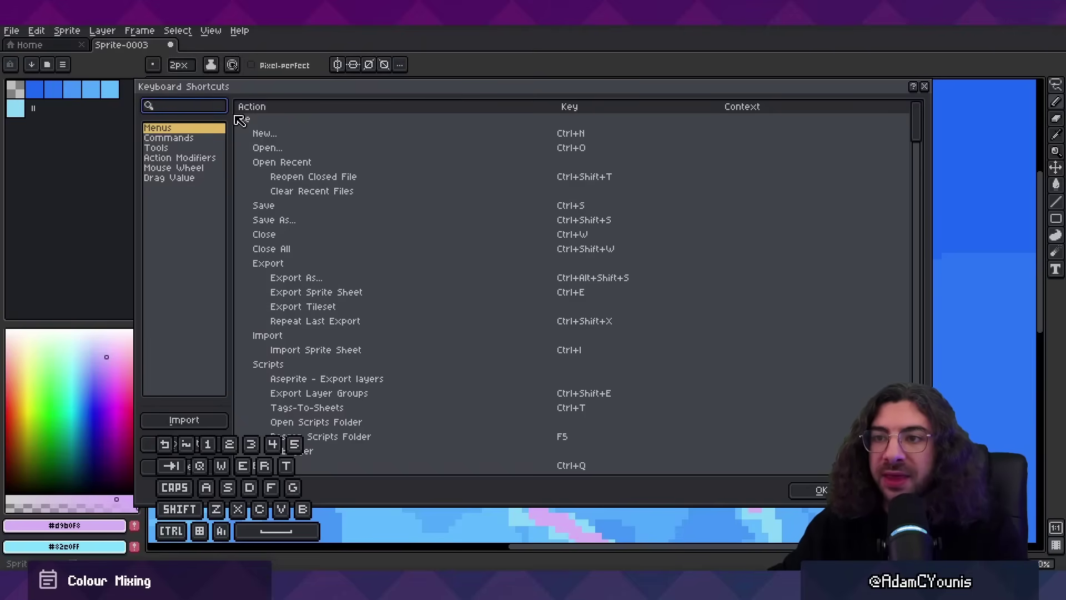
text(compos)
click(261, 131)
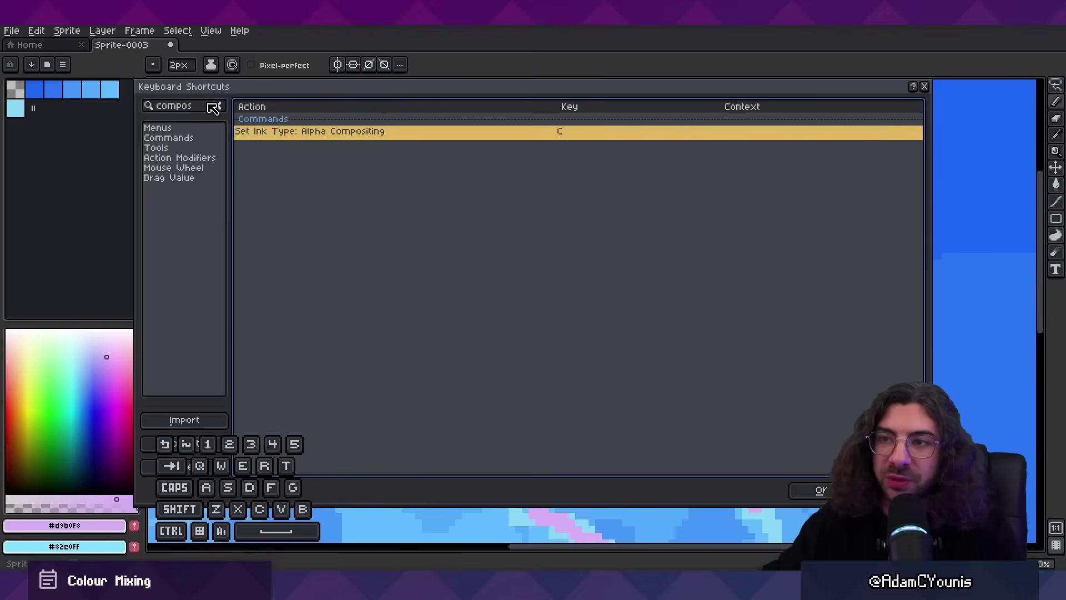
key(ctrl+a)
text(set )
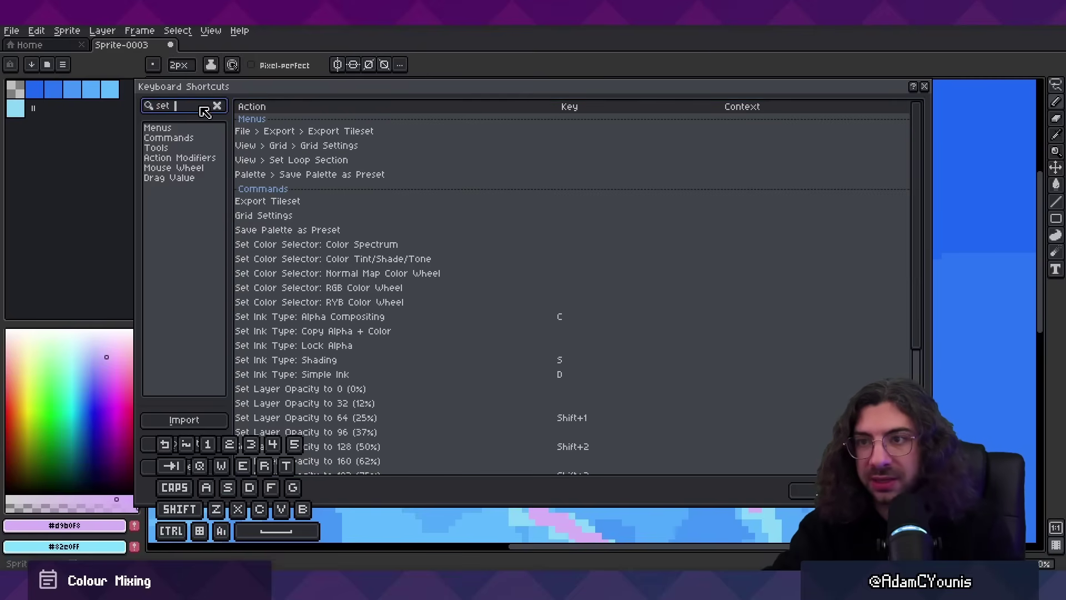
text(ink type)
mouse_move(571, 197)
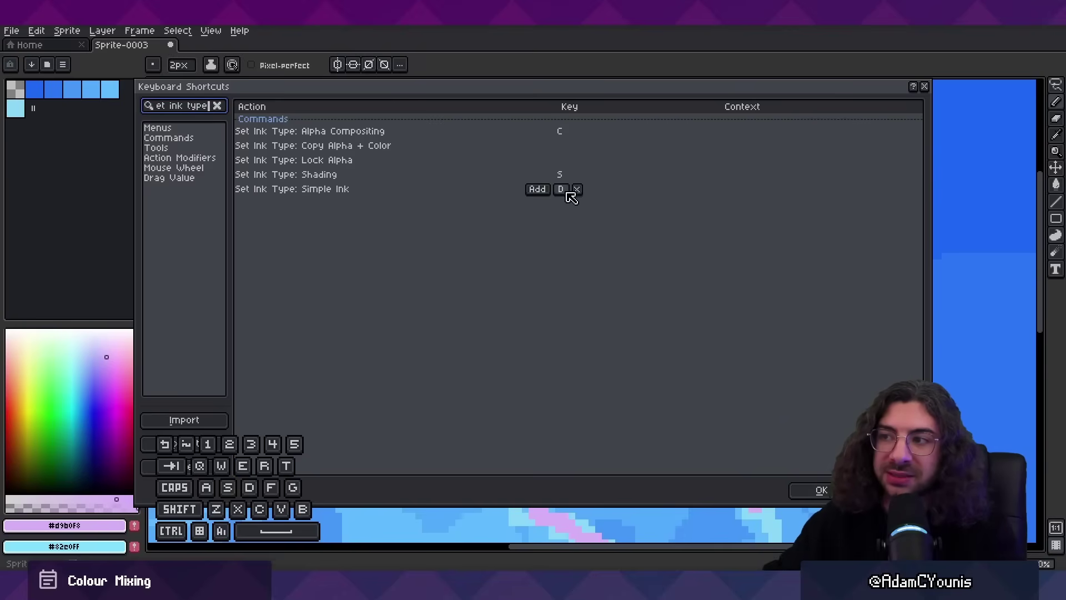
click(923, 86)
Sample the lavender #b2c4f6 and the pink #d9b0f8 from the central puff and add both to the palette
alt+click(492, 341)
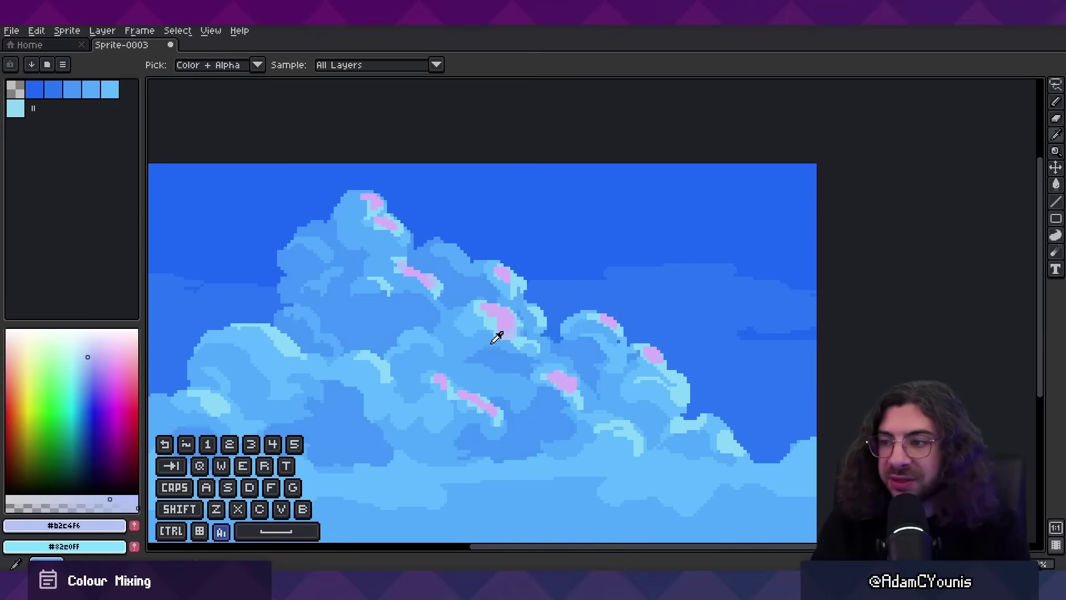
click(136, 527)
alt+click(507, 315)
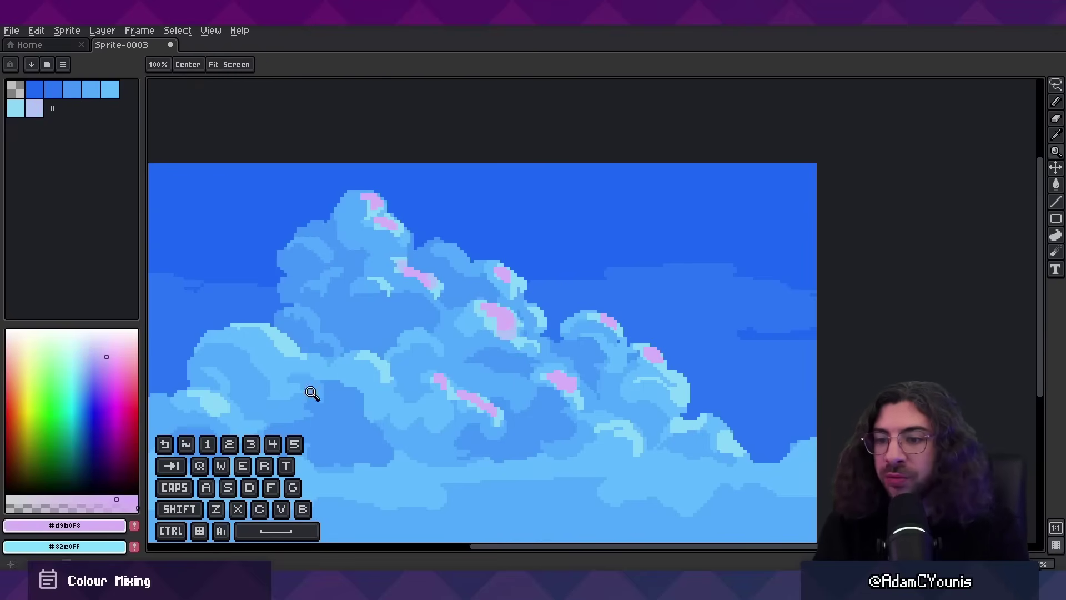
click(135, 527)
click(63, 64)
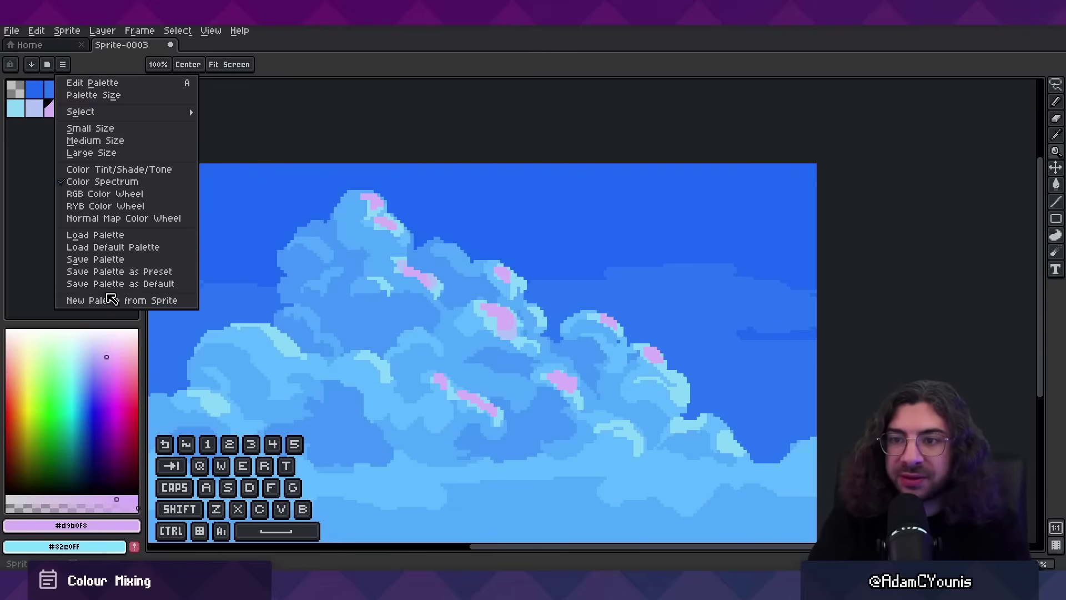
key(Escape)
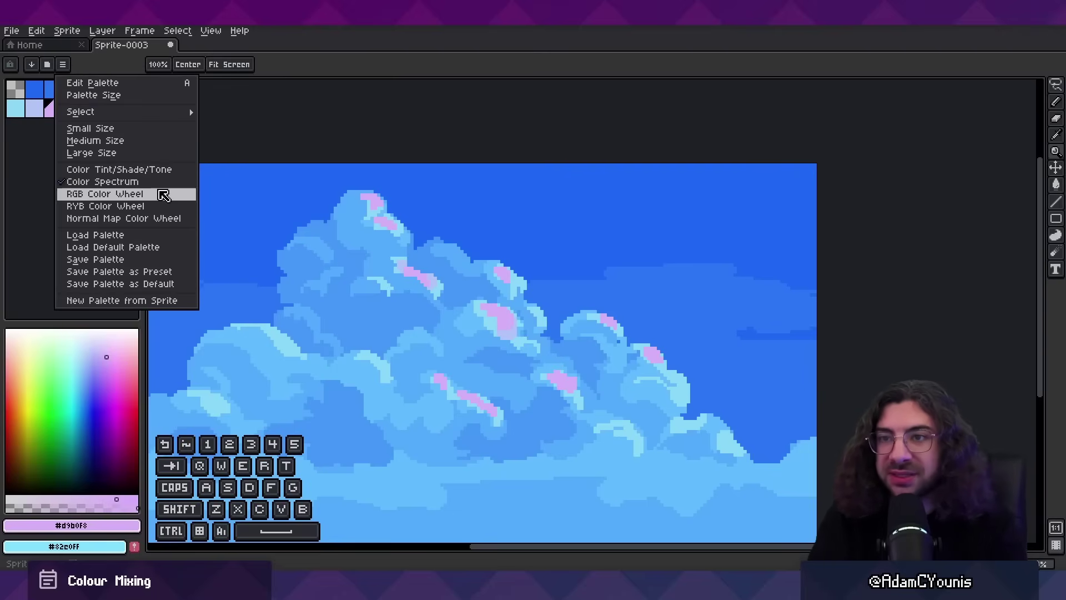
click(50, 201)
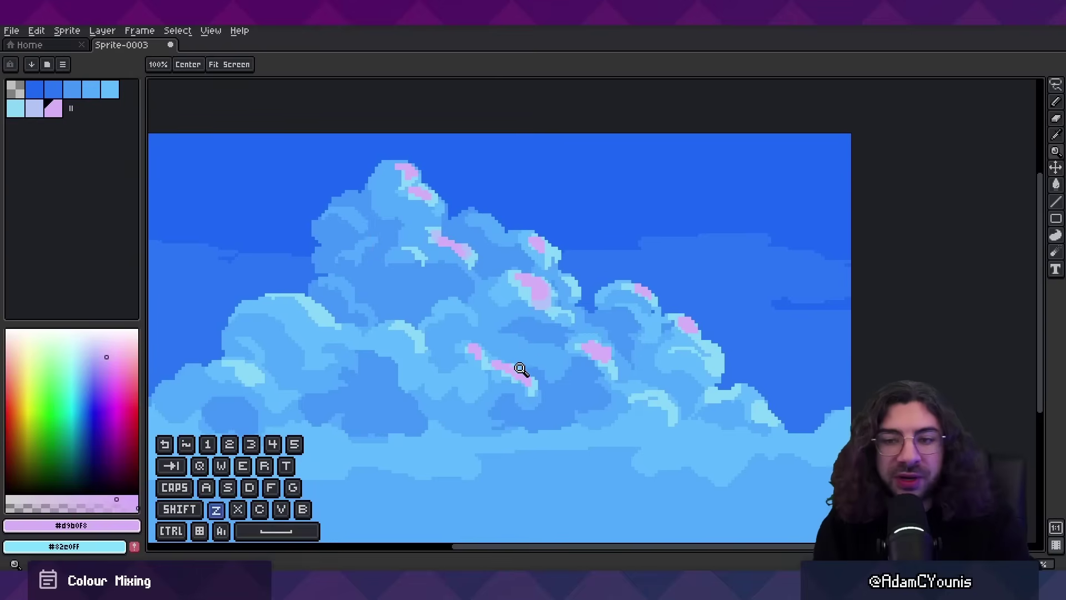
Sample the lavender #b2c4f6 and soften the edges of the pink highlights on the lower central ridge
click(520, 368)
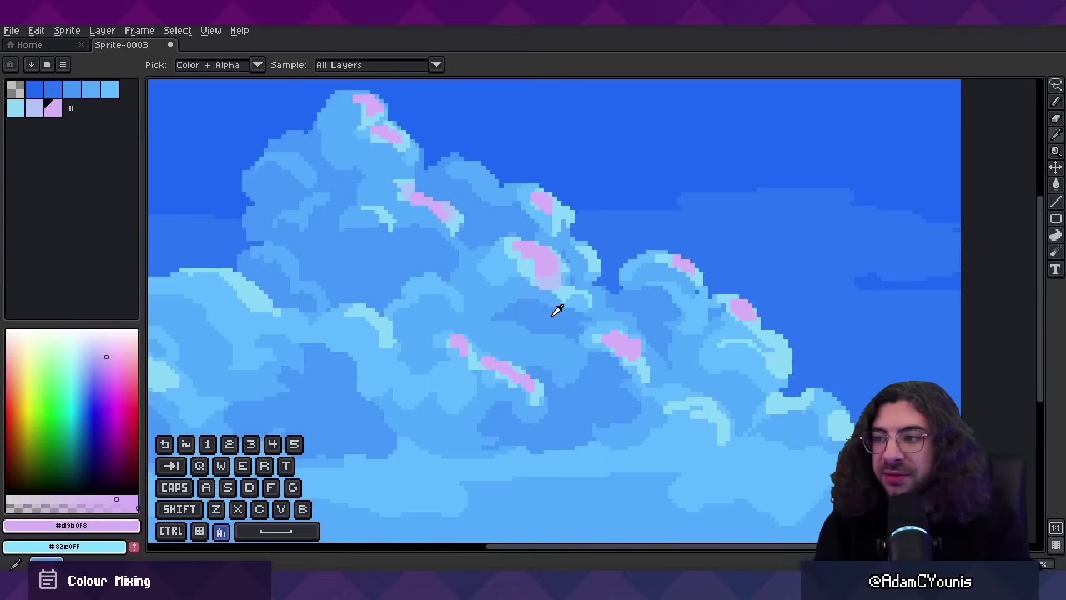
alt+click(552, 282)
key(z)
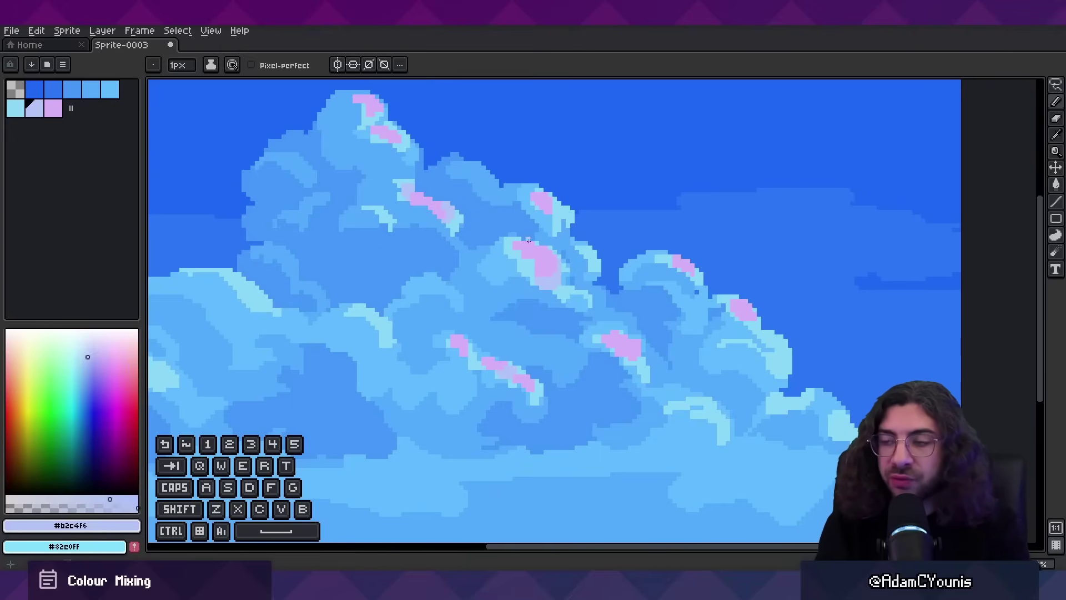
Convert the sprite to Indexed colour mode and enable palette editing
click(66, 31)
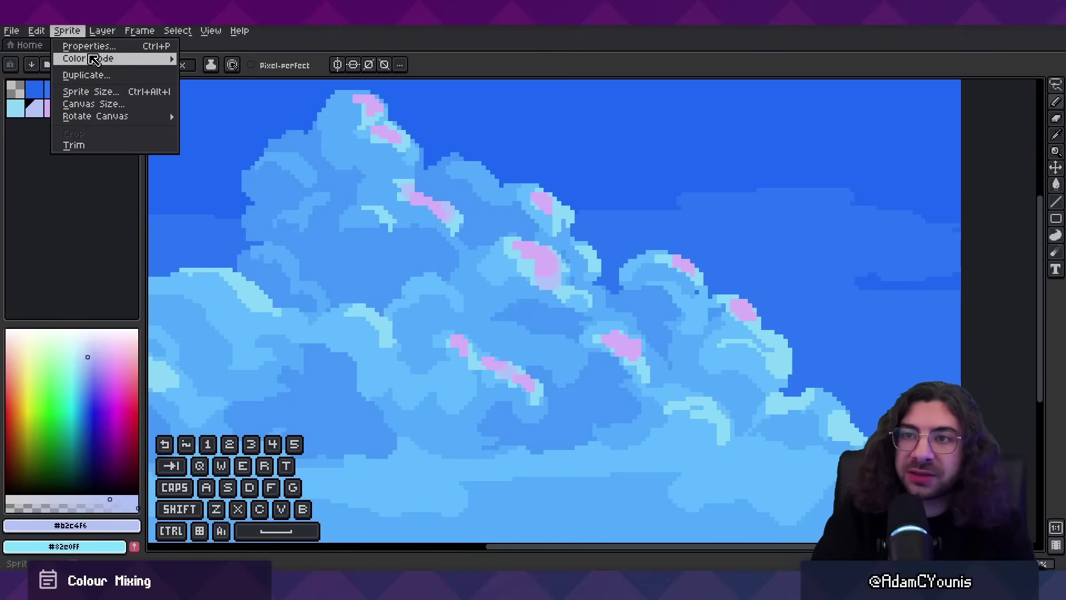
mouse_move(91, 59)
click(210, 87)
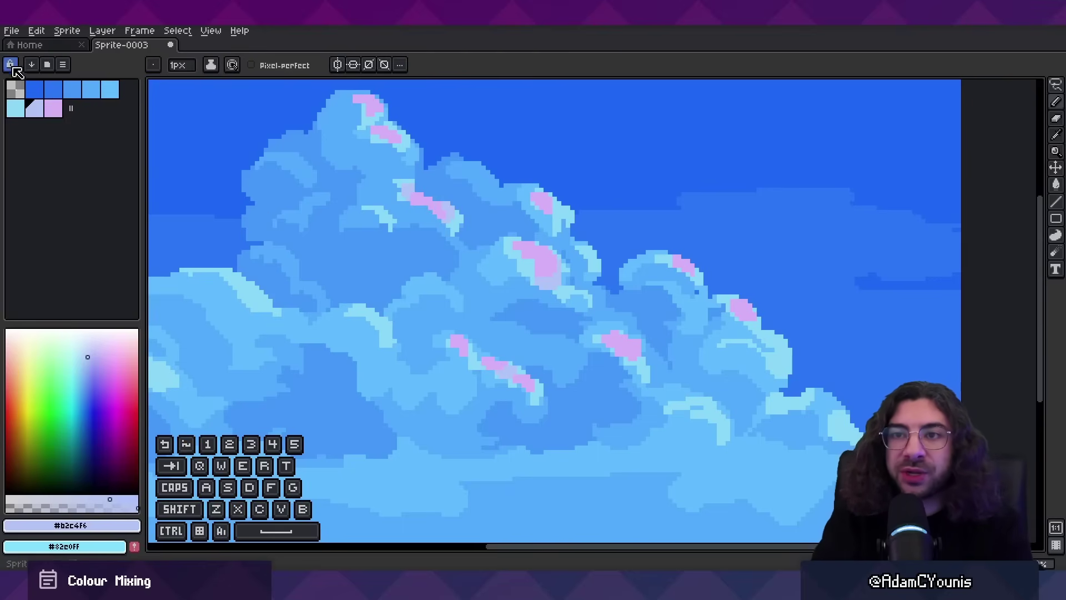
click(15, 67)
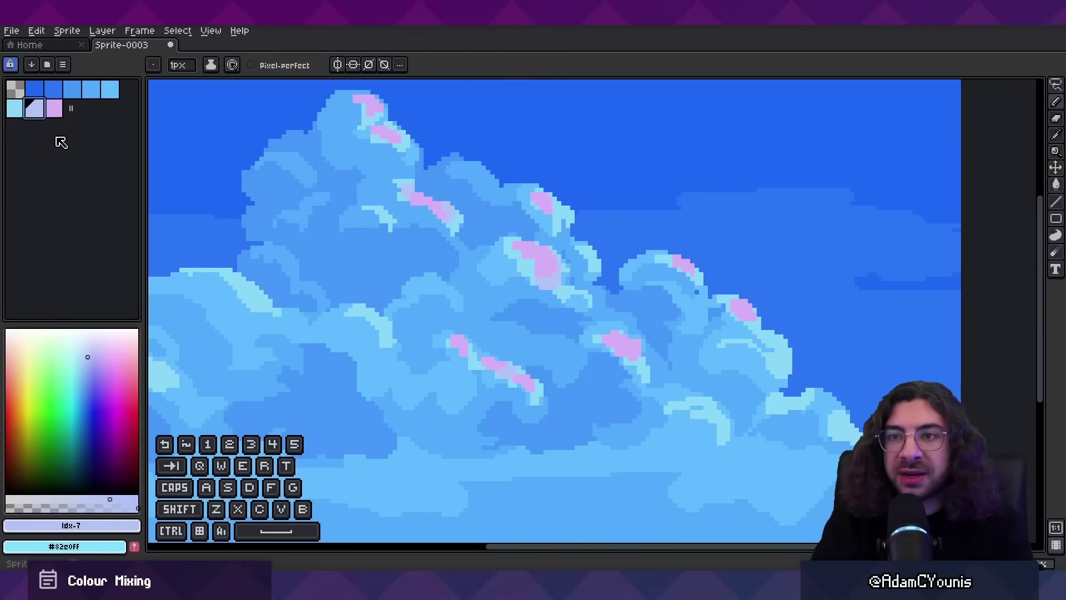
Recolour the palette's pink entry to a lighter pink and its lavender entry to a more purple #adabf5
click(124, 375)
drag(125, 375, 90, 340)
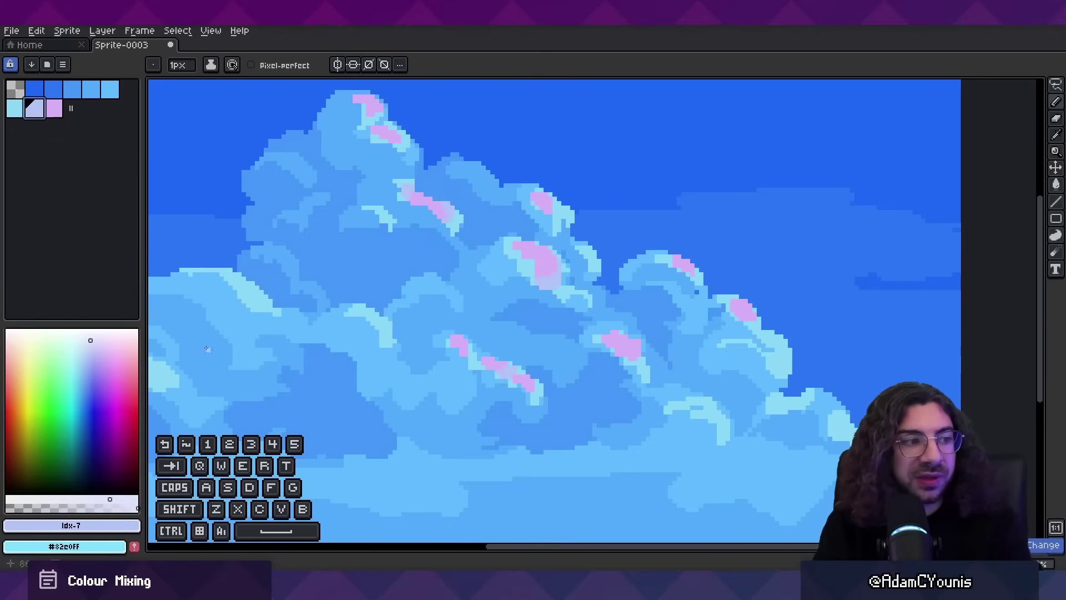
key(z)
double_click(554, 250)
alt+click(549, 255)
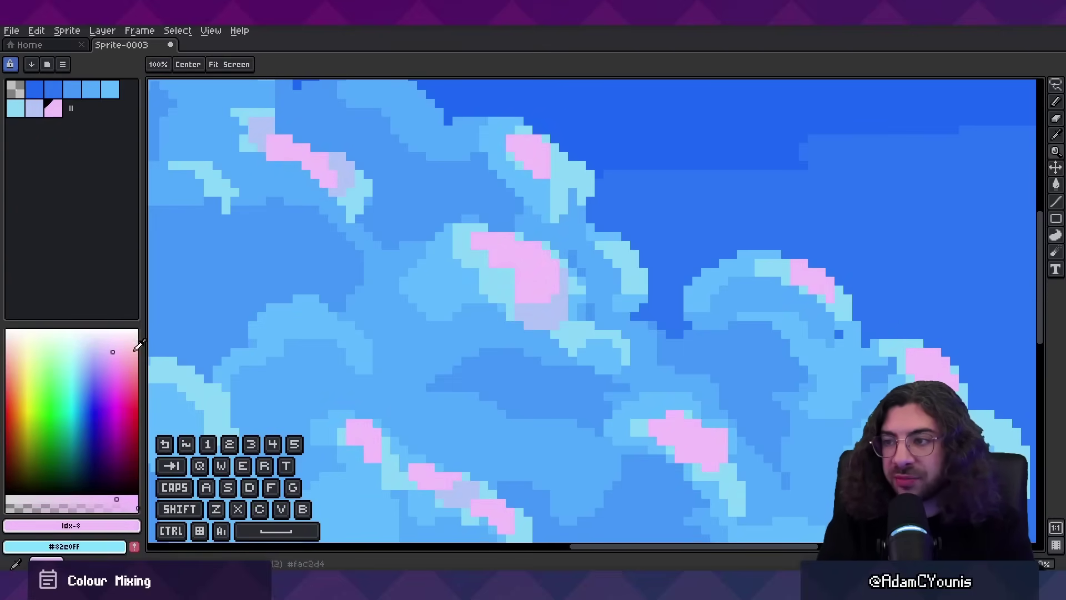
alt+click(538, 305)
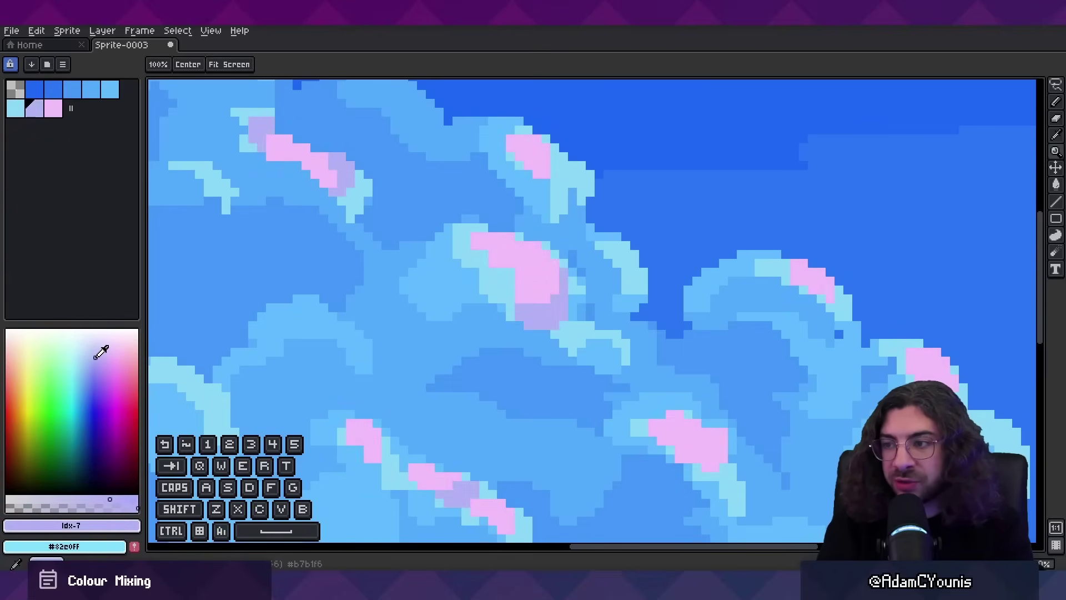
key(z)
scroll(502, 274, down, 5)
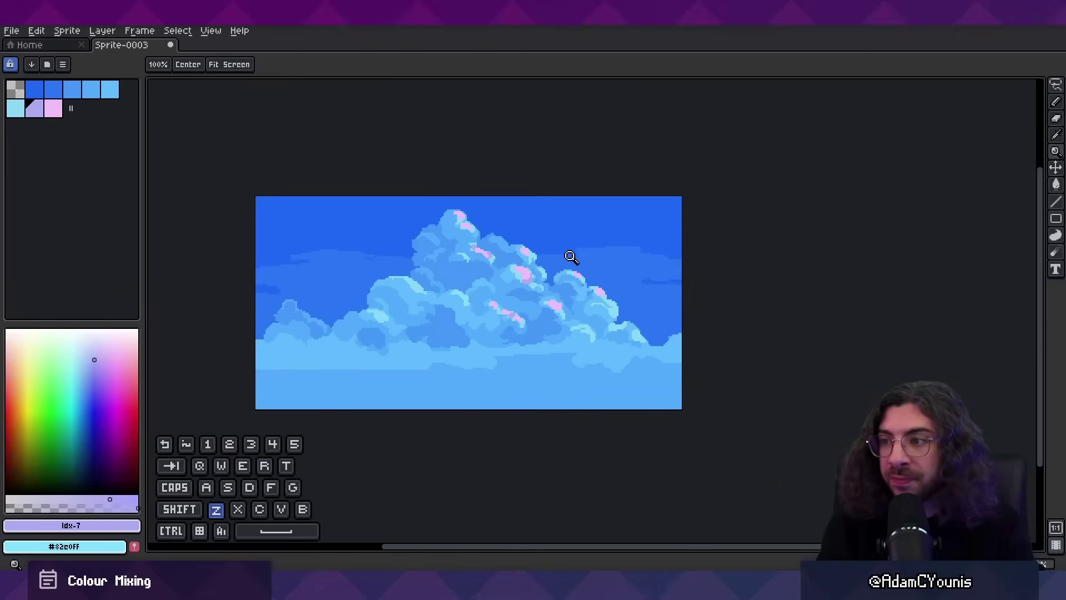
Sample the pink from the central puff and shift its palette entry to the cooler lilac-pink #dabaf9
scroll(555, 291, up, 1)
scroll(555, 290, up, 2)
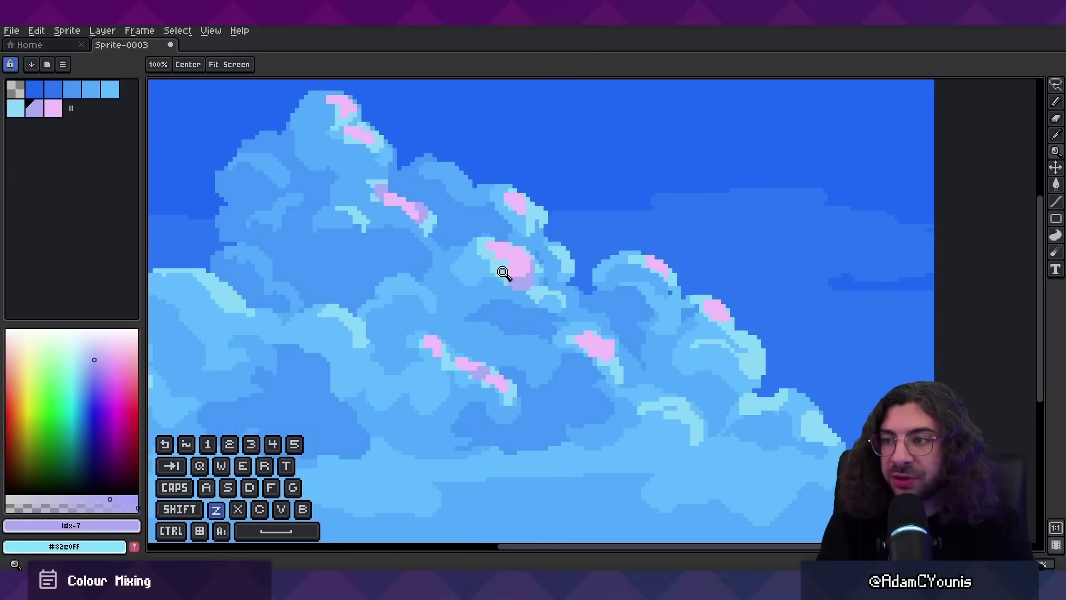
alt+click(525, 253)
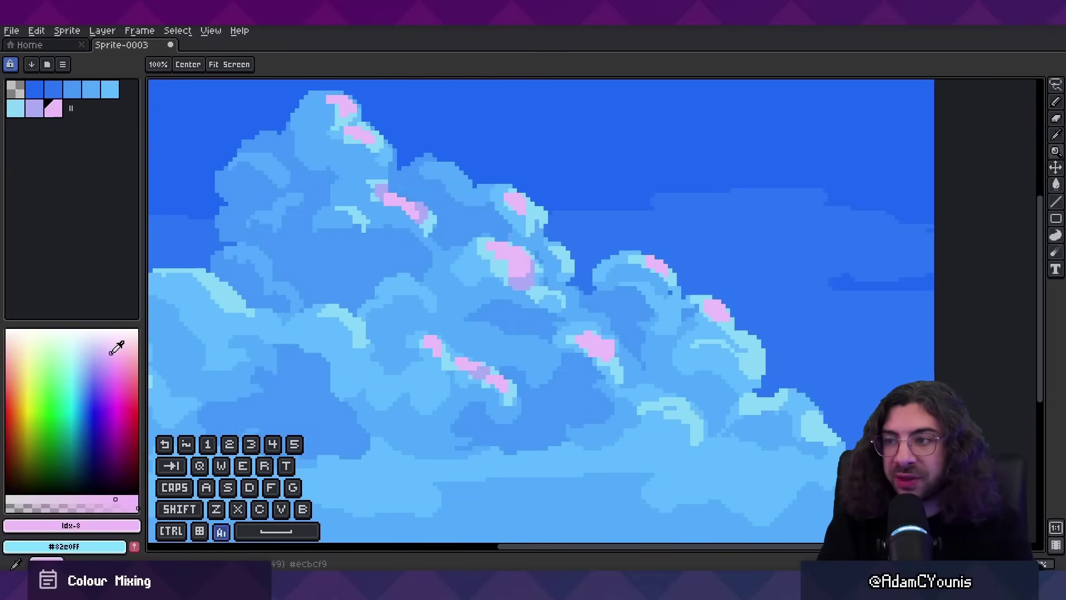
drag(111, 347, 109, 346)
key(z)
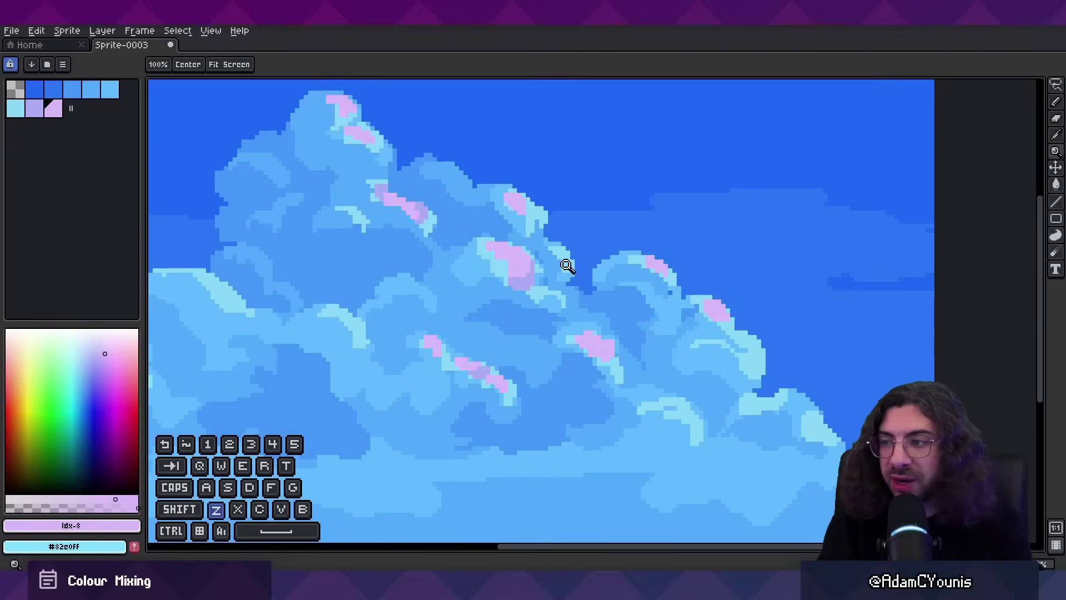
scroll(596, 241, down, 3)
key(z)
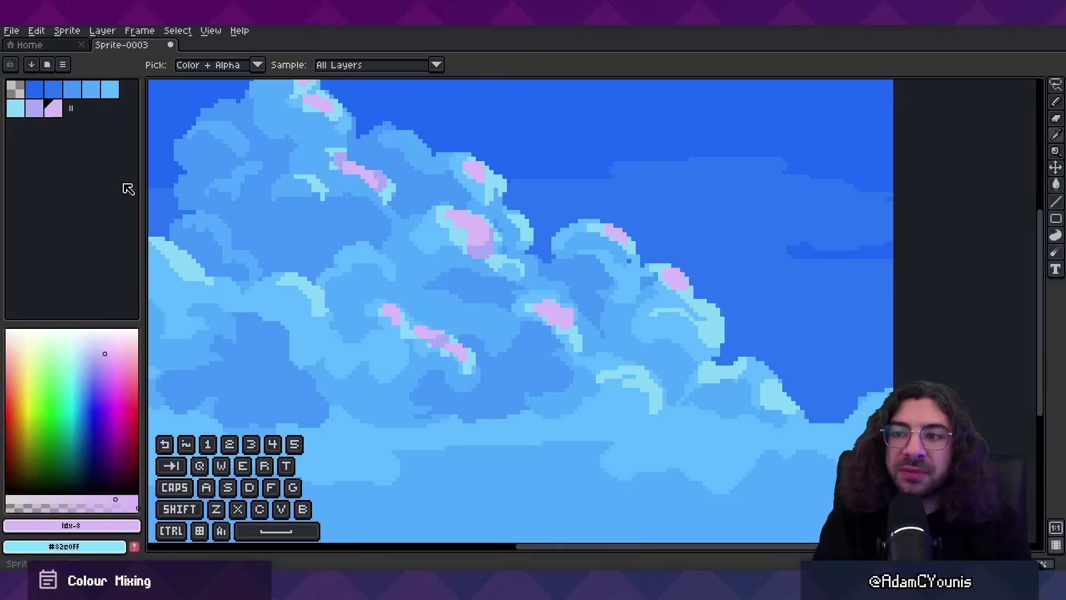
Choose white, undo a test scribble made with it in the sky, and add the white to the palette
key(alt+s)
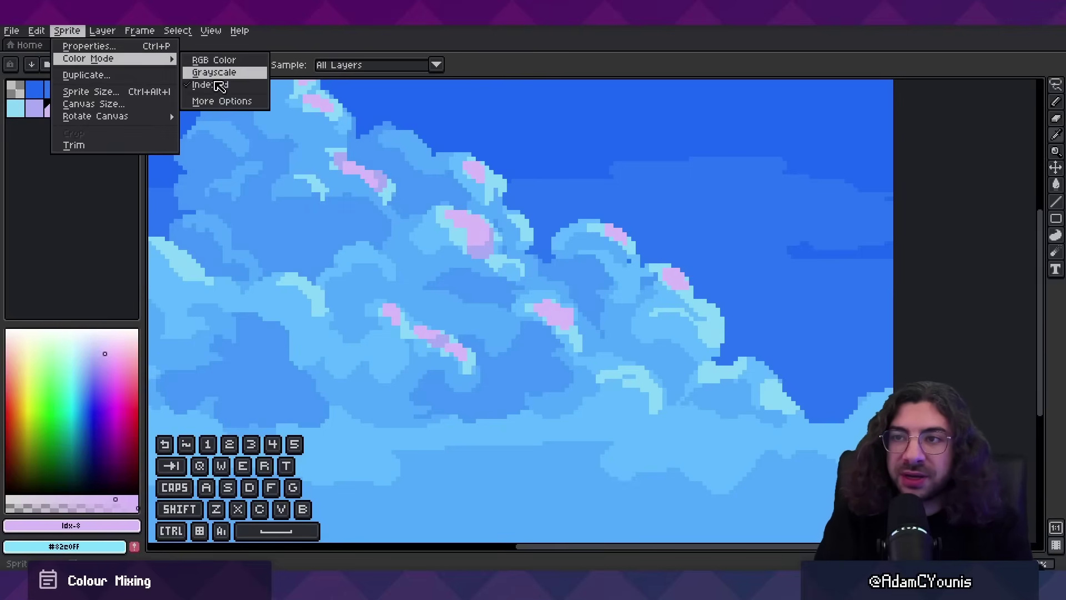
key(Escape)
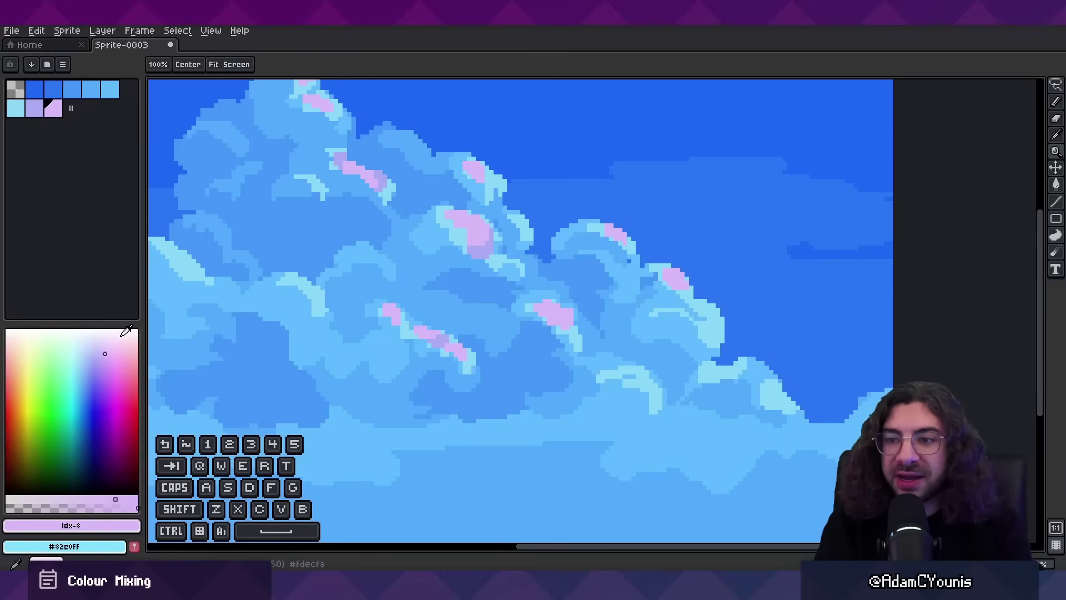
click(126, 329)
key(b)
drag(561, 157, 602, 180)
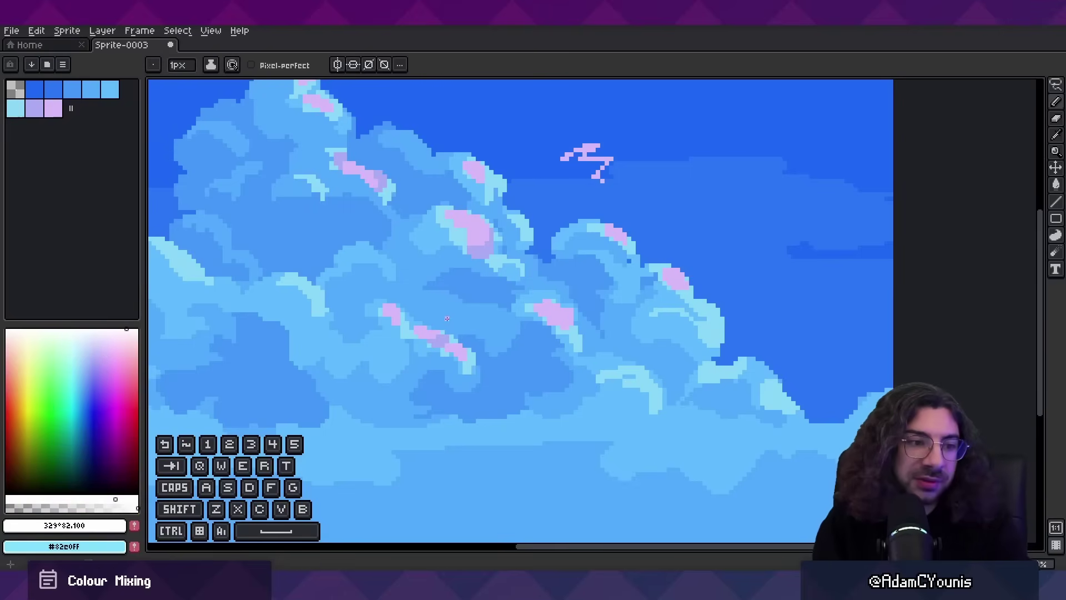
key(ctrl+z)
click(134, 524)
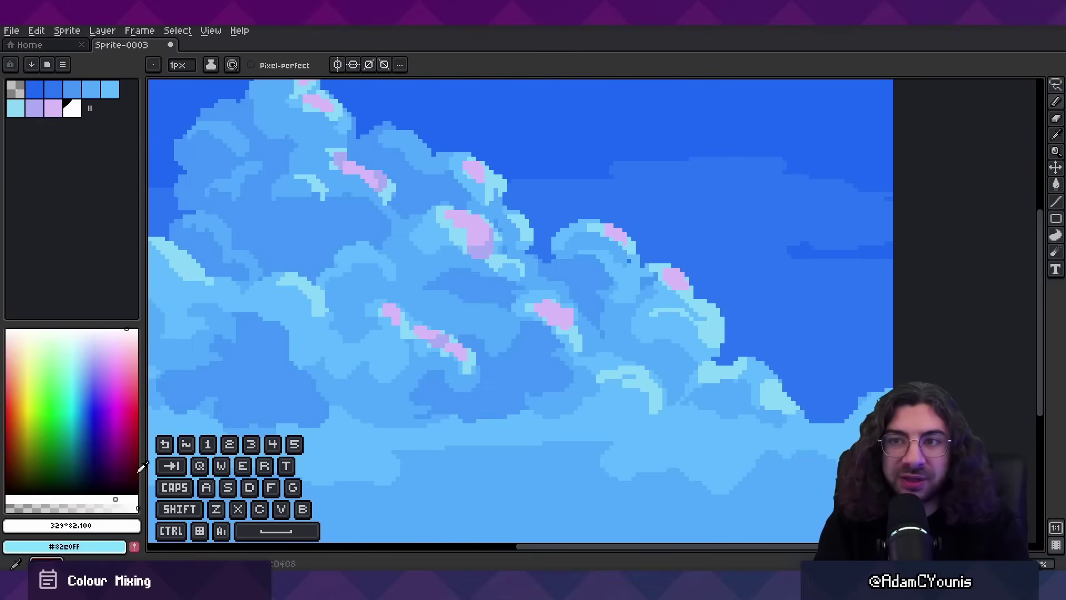
Try white highlights from the new palette entry on the pink areas of the two central puffs, and undo them
click(76, 113)
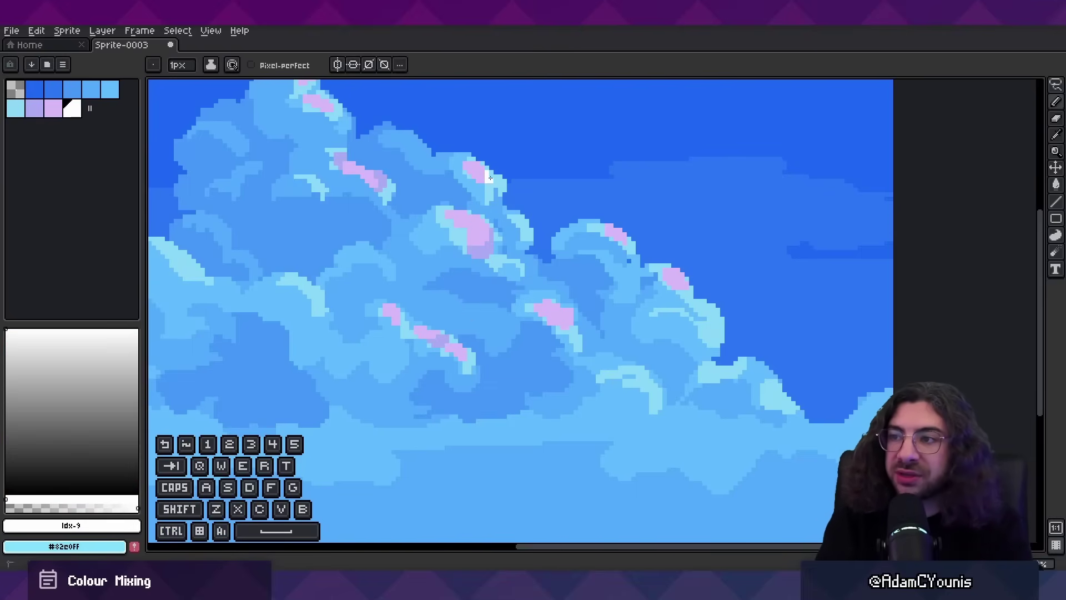
key(ctrl+z)
drag(478, 168, 482, 175)
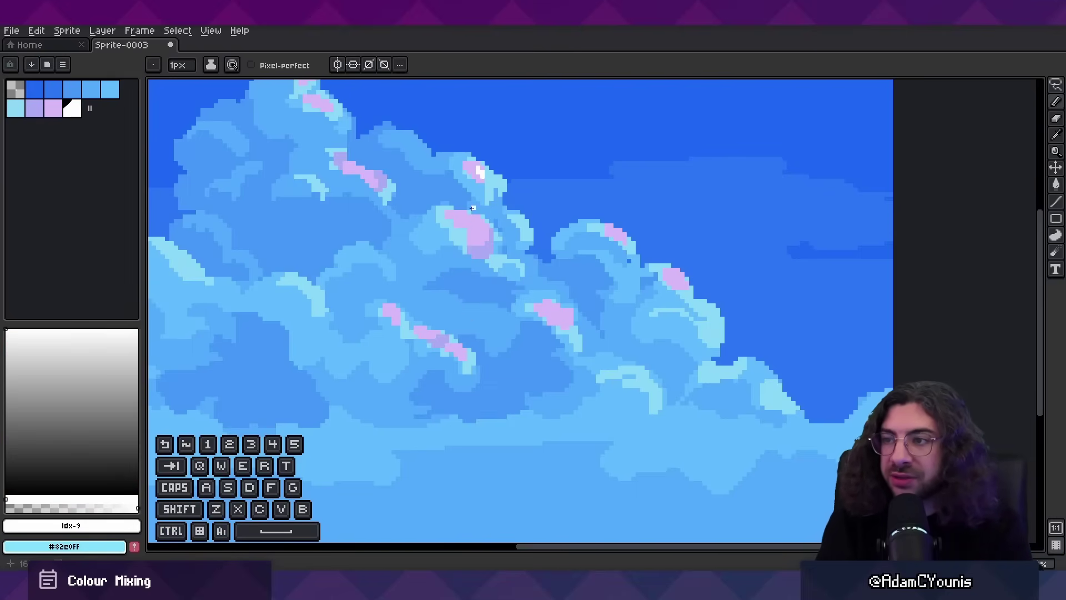
drag(473, 229, 484, 224)
key(z)
mouse_move(511, 223)
mouse_down()
mouse_move(464, 250)
mouse_move(442, 296)
mouse_up()
key(space)
mouse_move(480, 274)
mouse_down()
mouse_move(461, 288)
mouse_move(515, 273)
mouse_up()
key(z)
key(ctrl+z)
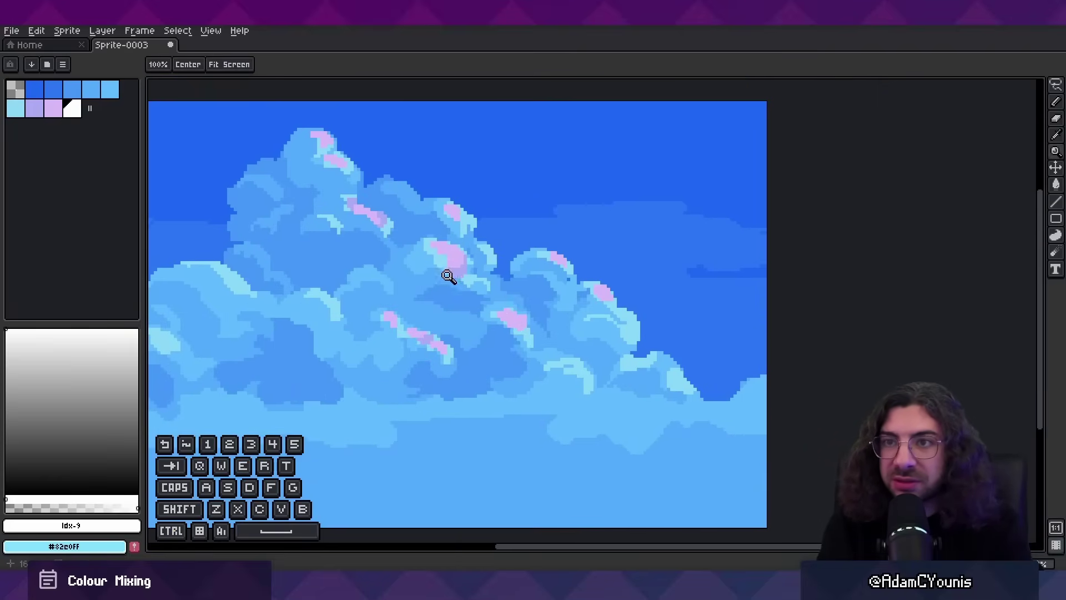
Convert the sprite back to RGB Color mode
click(67, 30)
mouse_move(95, 57)
click(214, 60)
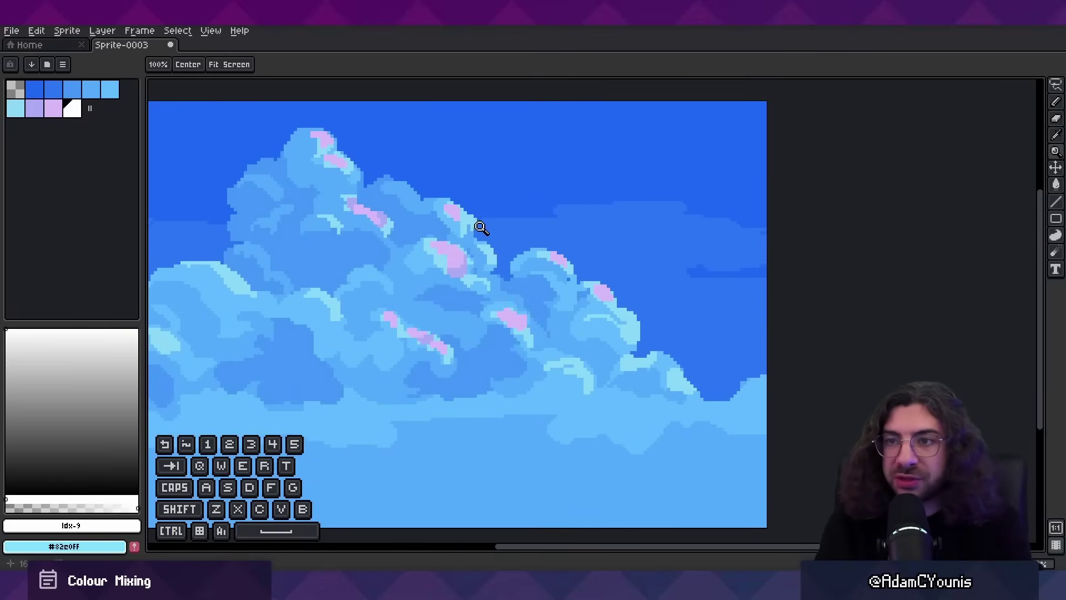
Sample the light blue #93d0fe from the highlight on the cloud's lower-left puff
scroll(477, 235, up, 4)
alt+click(400, 387)
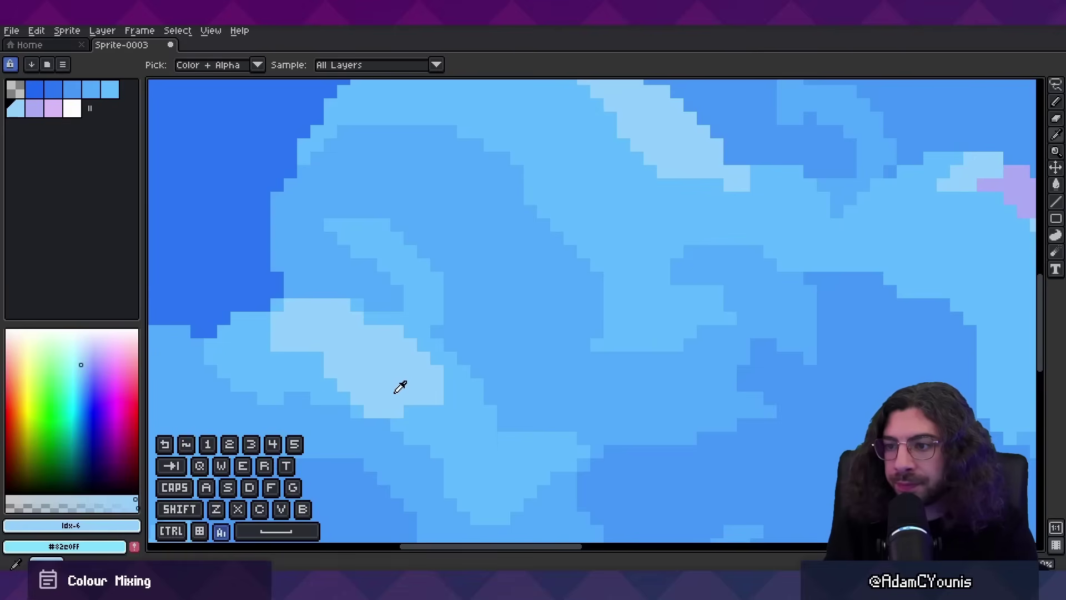
alt+click(333, 373)
alt+click(330, 383)
alt+click(342, 371)
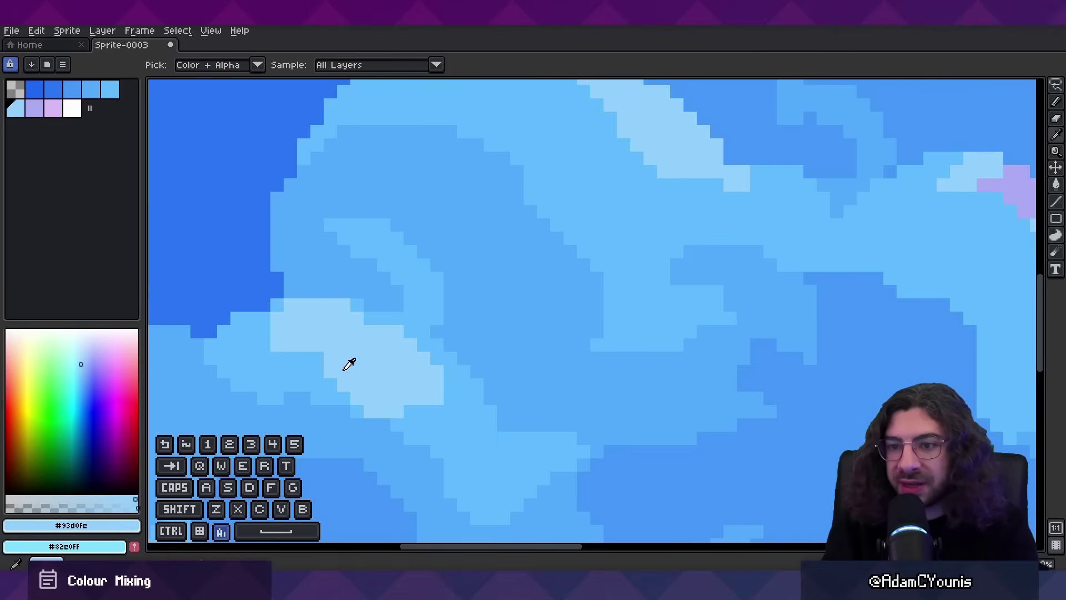
Examine the lavender and pink highlights along the cloud's right slope, sampling the pink #dabaf9 from the central puff
scroll(452, 339, down, 7)
key(space)
drag(572, 318, 500, 315)
key(z)
scroll(537, 307, up, 2)
scroll(525, 291, up, 1)
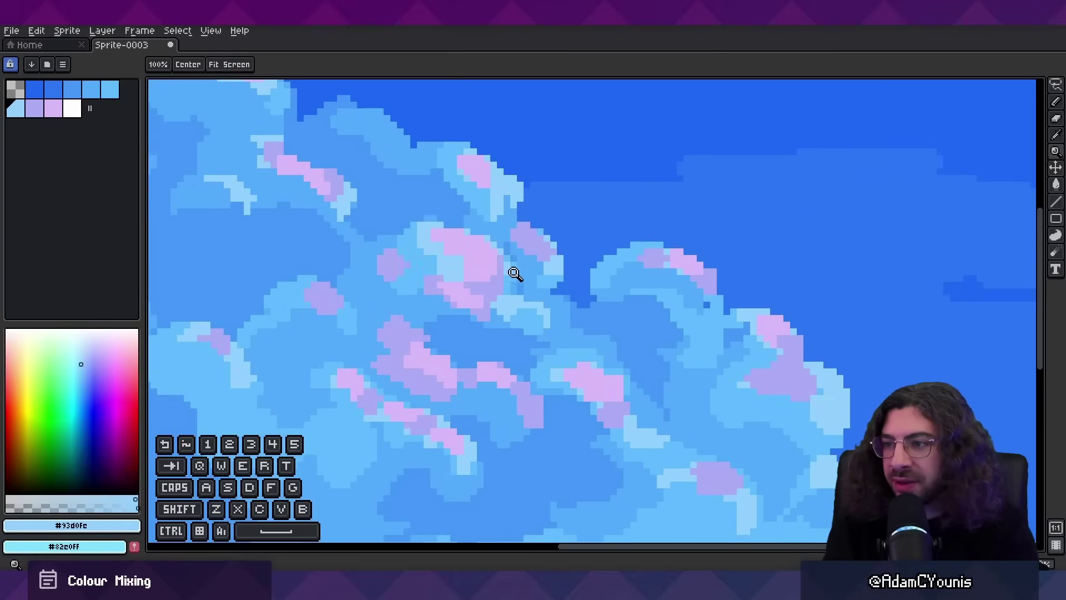
scroll(483, 288, up, 1)
key(alt)
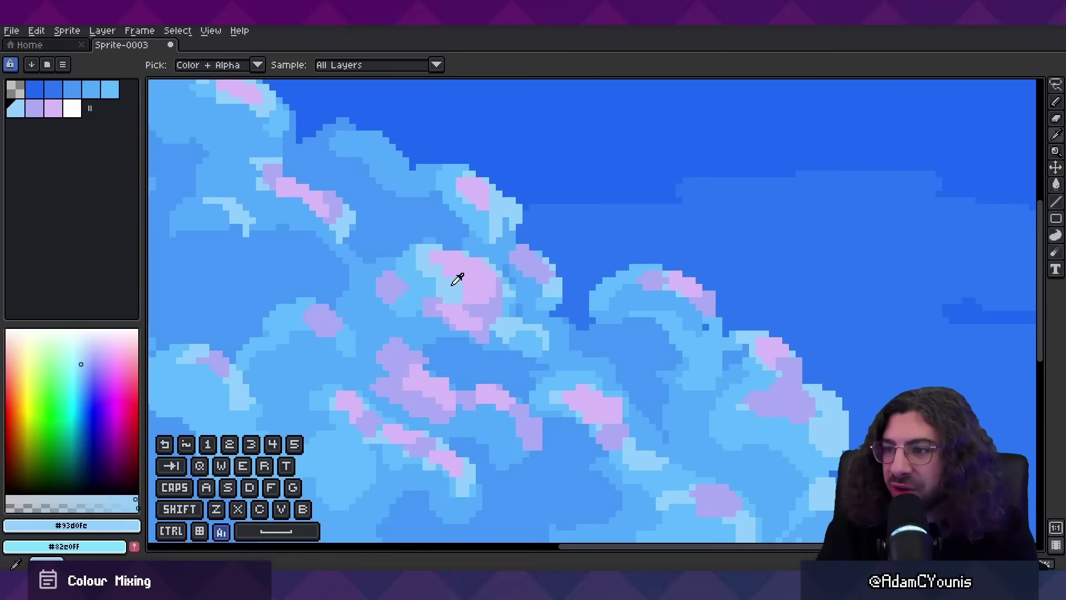
click(485, 304)
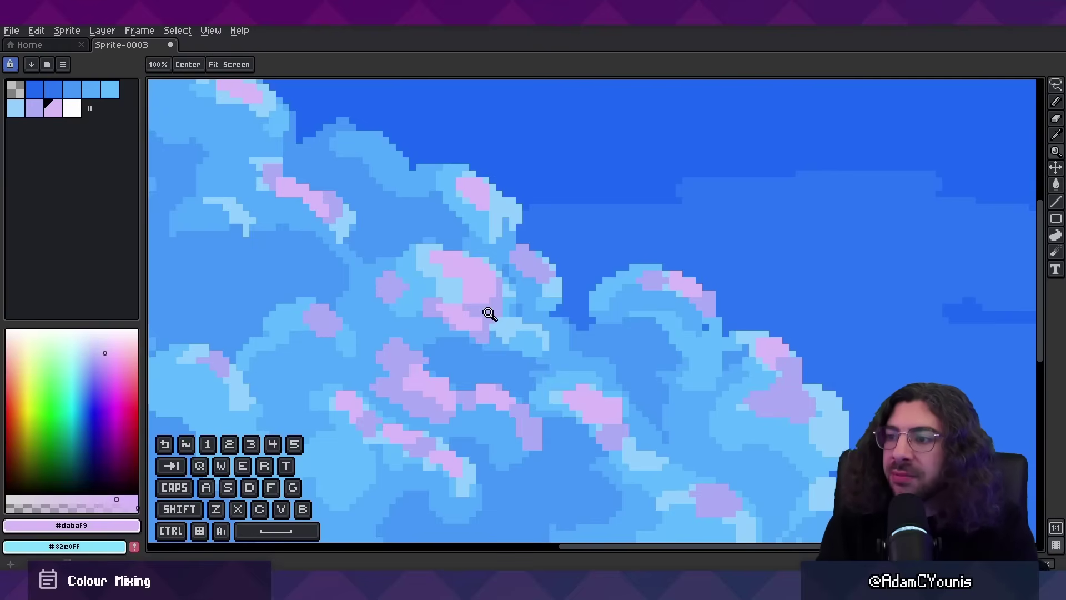
drag(706, 352, 570, 246)
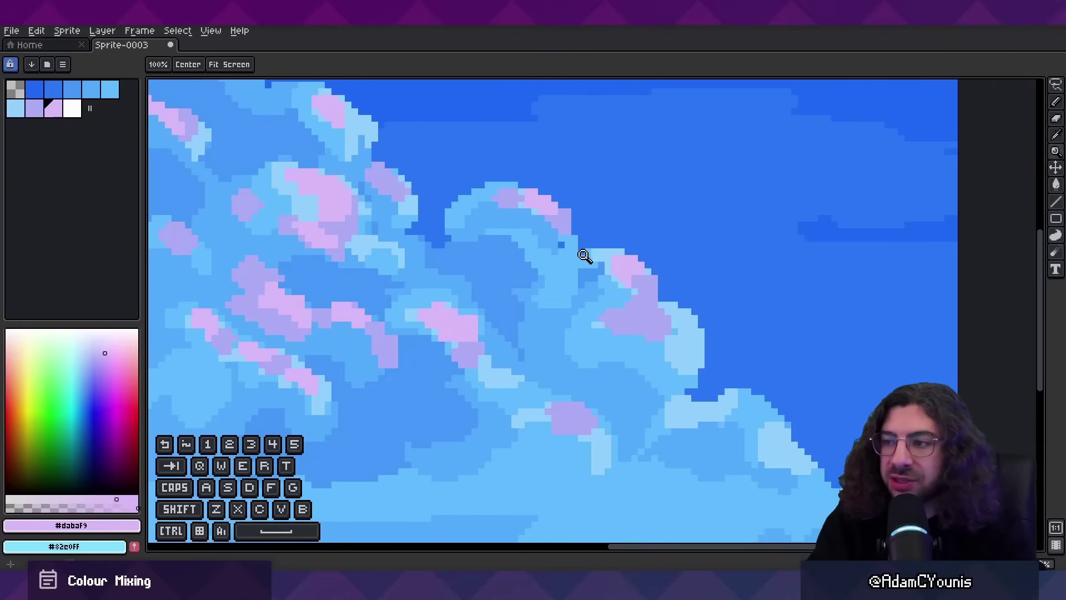
Sample the swatch stack in the sky from blue #4598fa through #53aafd, light blue and lavender up to pink #dabaf9
key(alt)
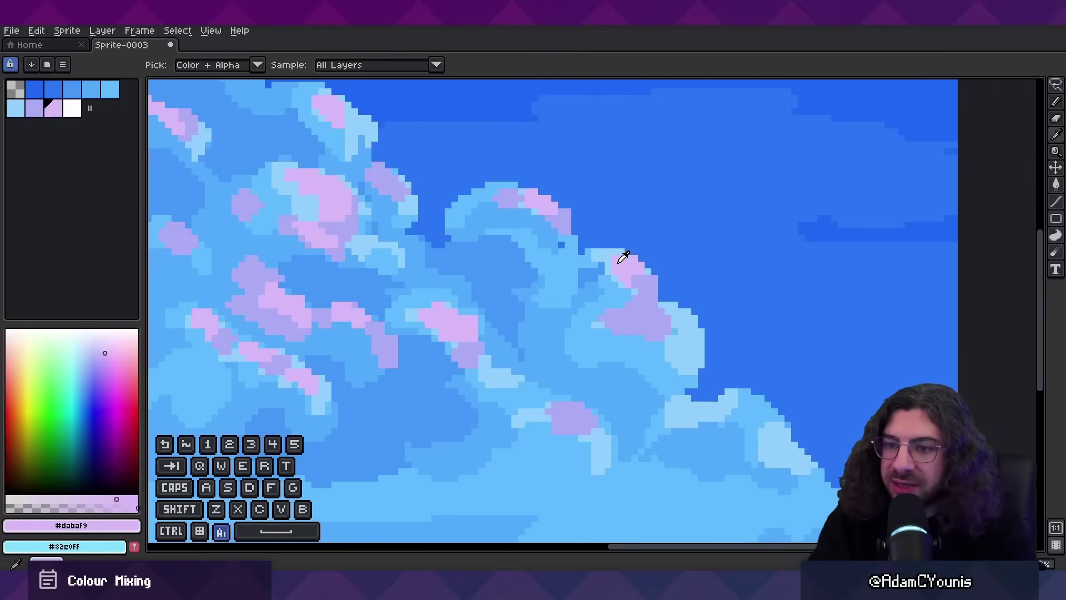
key(alt)
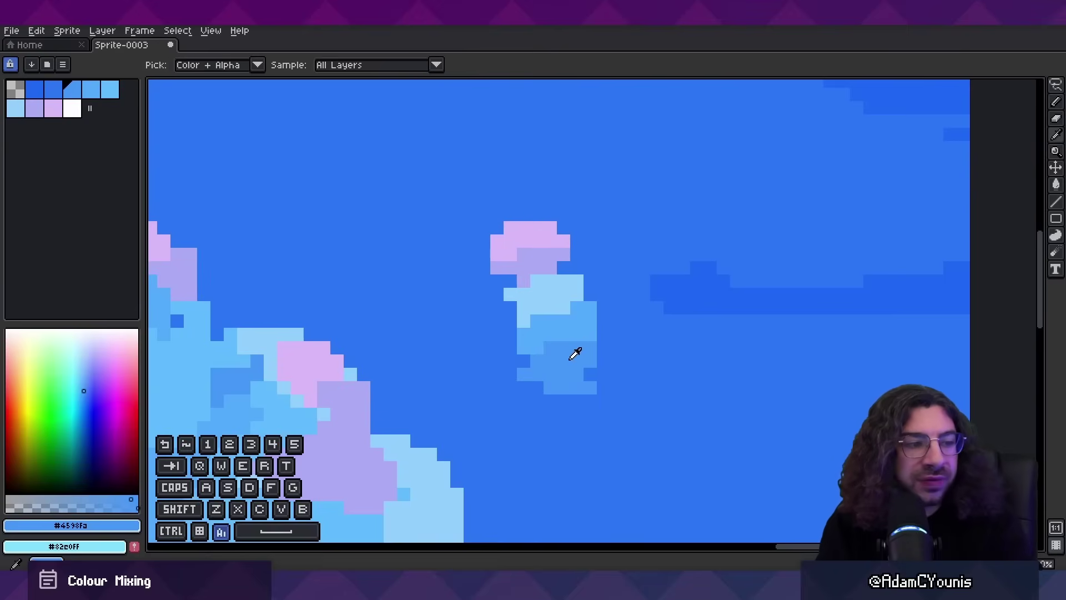
click(567, 329)
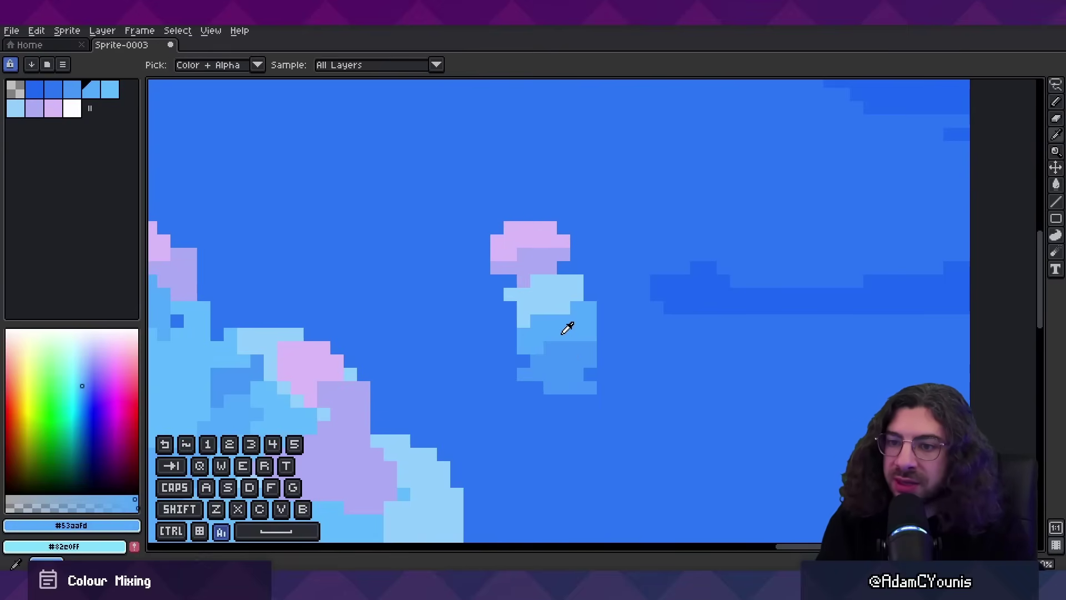
alt+click(560, 357)
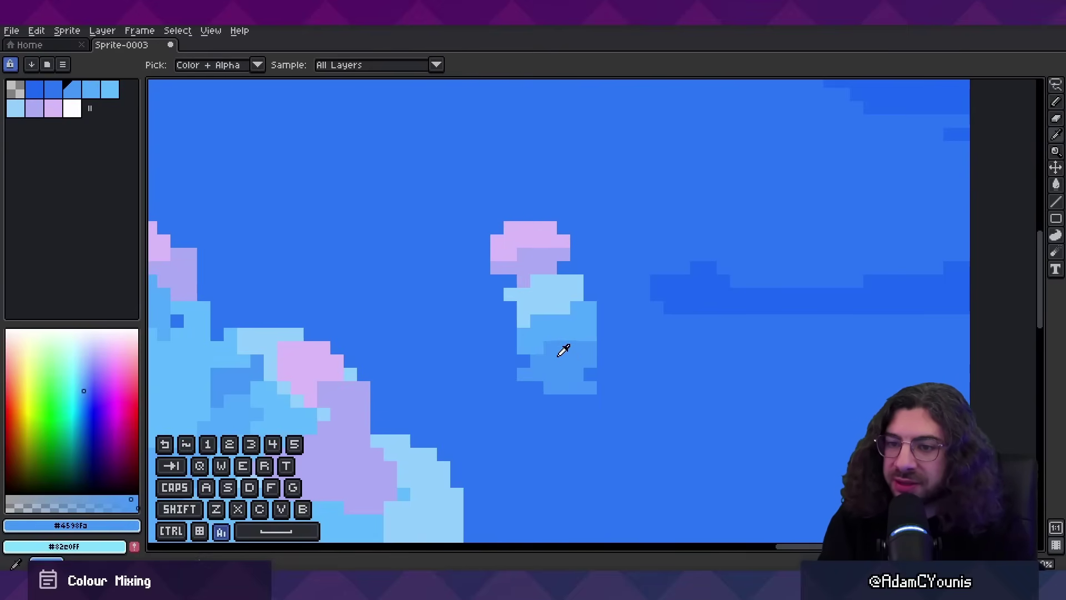
alt+click(549, 329)
click(547, 300)
click(535, 269)
click(528, 230)
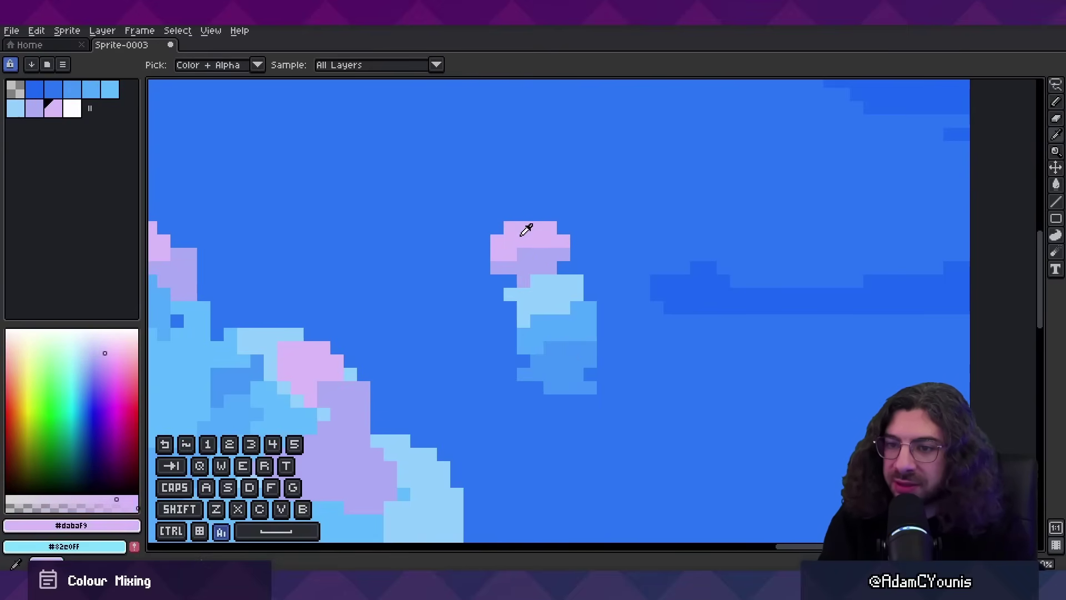
Compare the stack's blues, light blue, lavender #adabf5 and pink by resampling them repeatedly, finishing on light blue #93d0fe
click(534, 276)
click(561, 350)
click(540, 231)
click(569, 342)
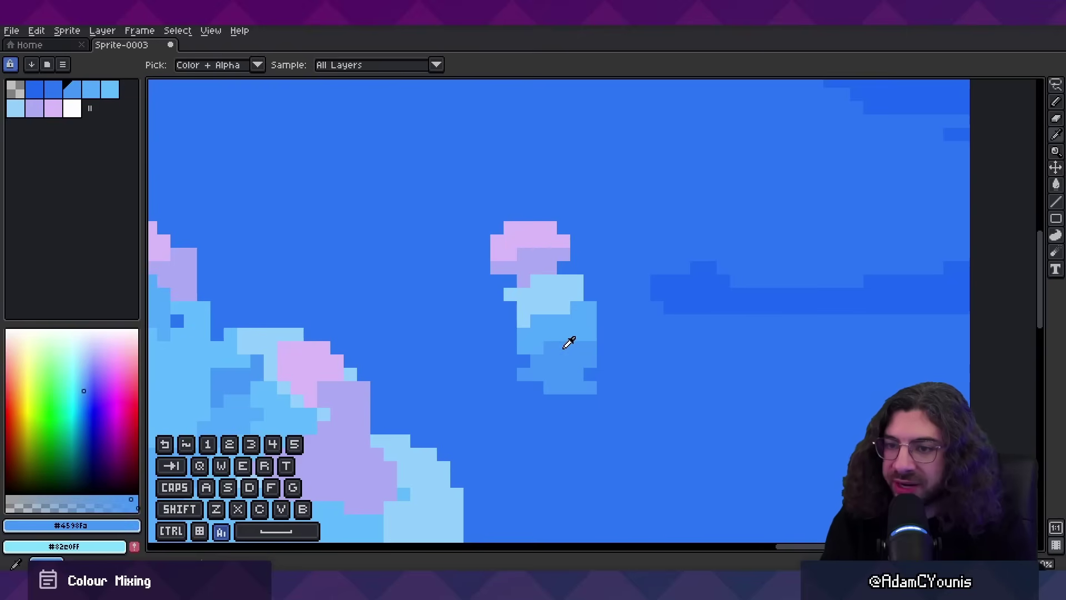
mouse_move(559, 342)
mouse_down()
mouse_move(538, 280)
mouse_move(537, 297)
mouse_move(527, 232)
mouse_move(545, 329)
mouse_up()
click(537, 268)
click(540, 278)
click(556, 348)
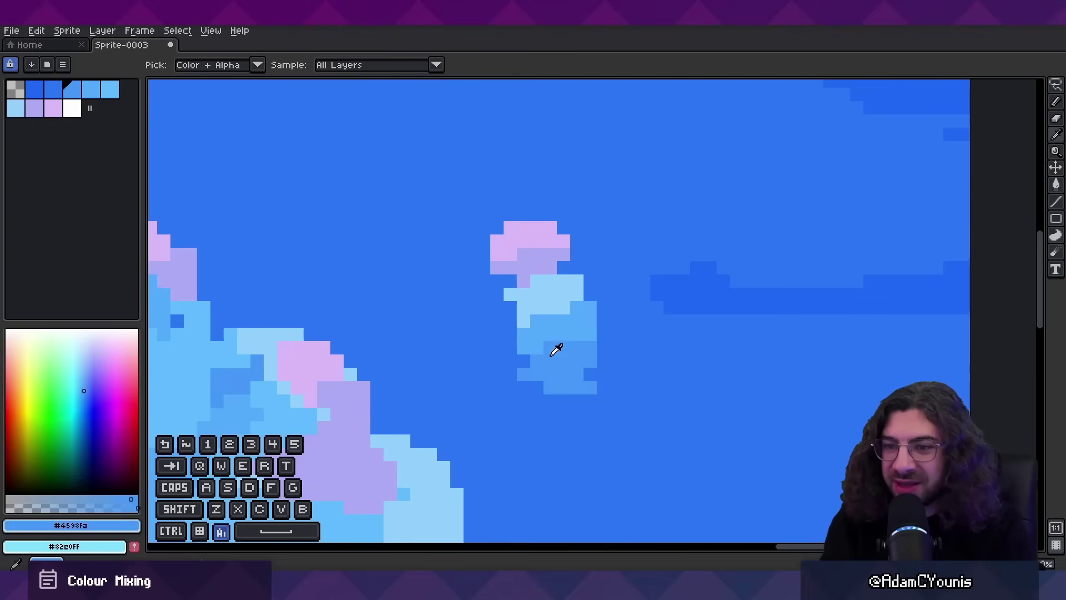
click(550, 328)
click(543, 291)
click(538, 256)
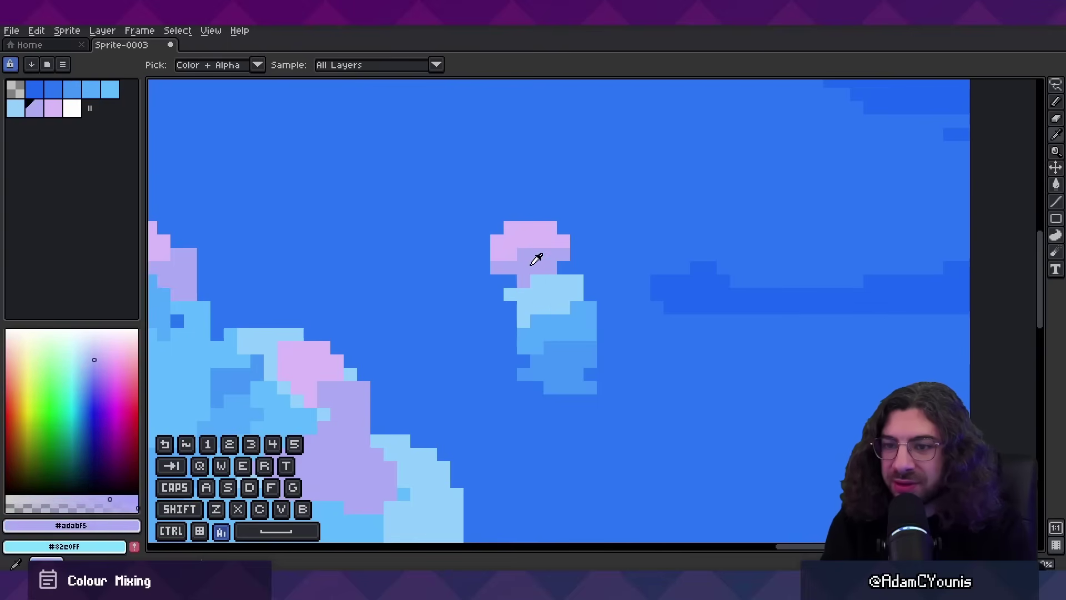
click(540, 278)
click(537, 257)
click(543, 276)
click(538, 263)
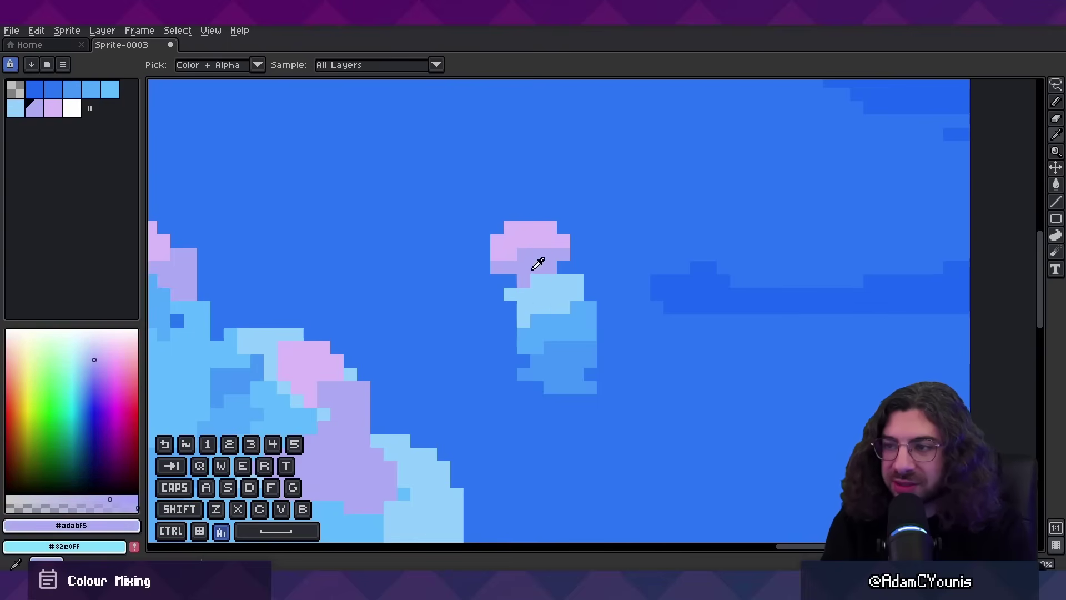
click(542, 283)
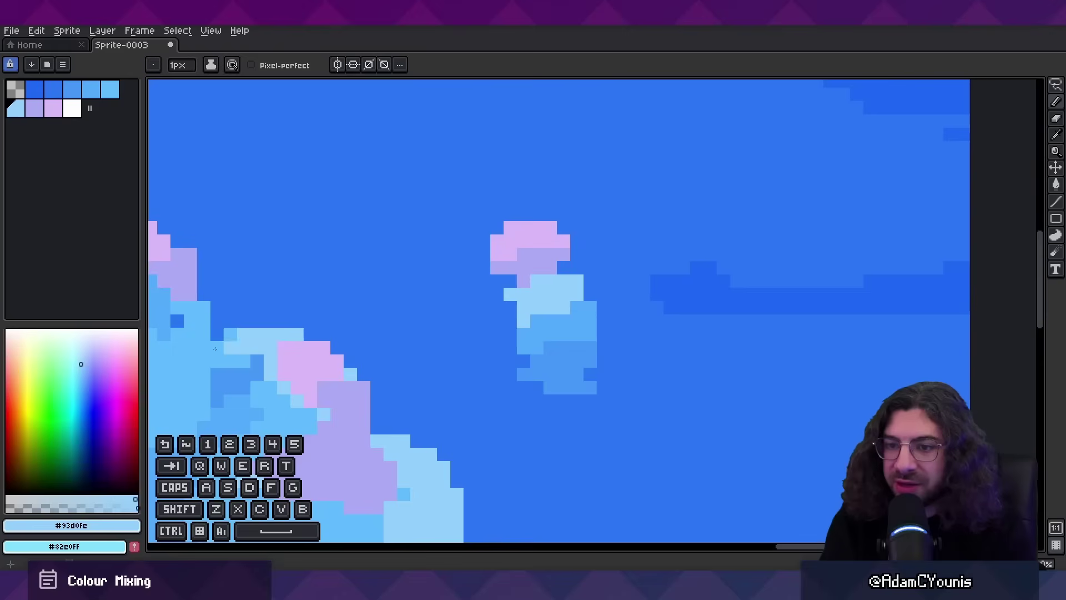
Sample the lavender from the swatch stack in the sky and raise its saturation to give #aba9f7
alt+click(535, 260)
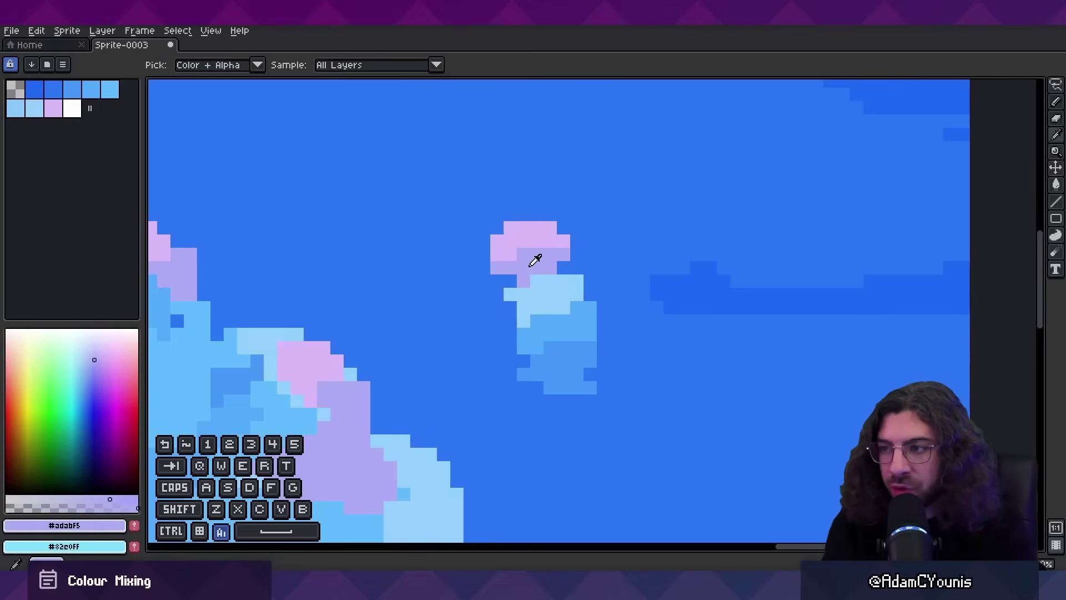
click(116, 499)
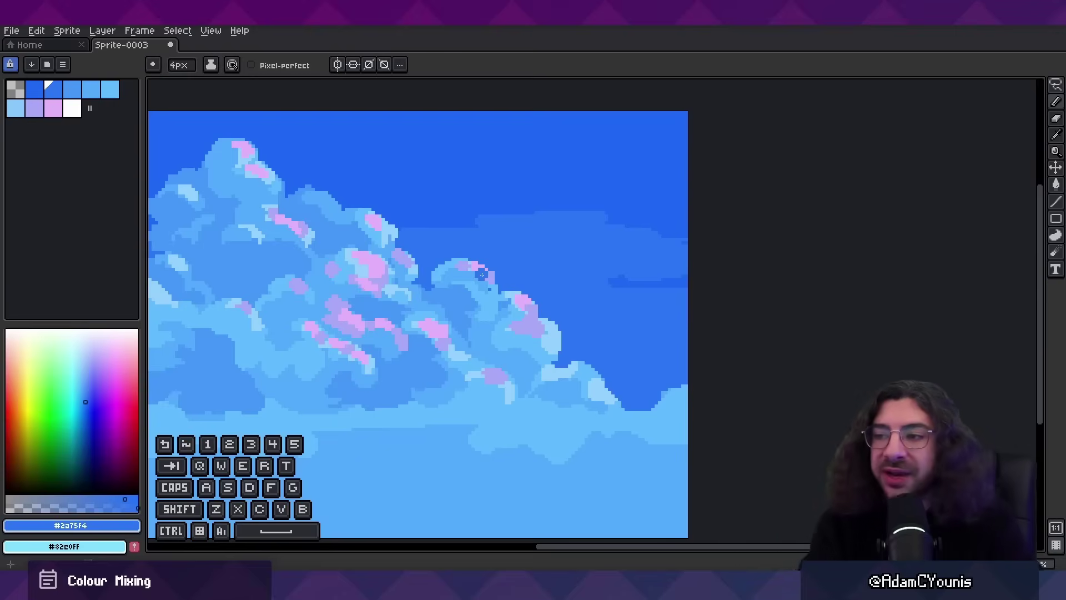
Paint pink and lavender pixels along the upper-left rim of the central puff's highlight, sampling colours from the cloud
scroll(499, 294, up, 2)
alt+click(507, 278)
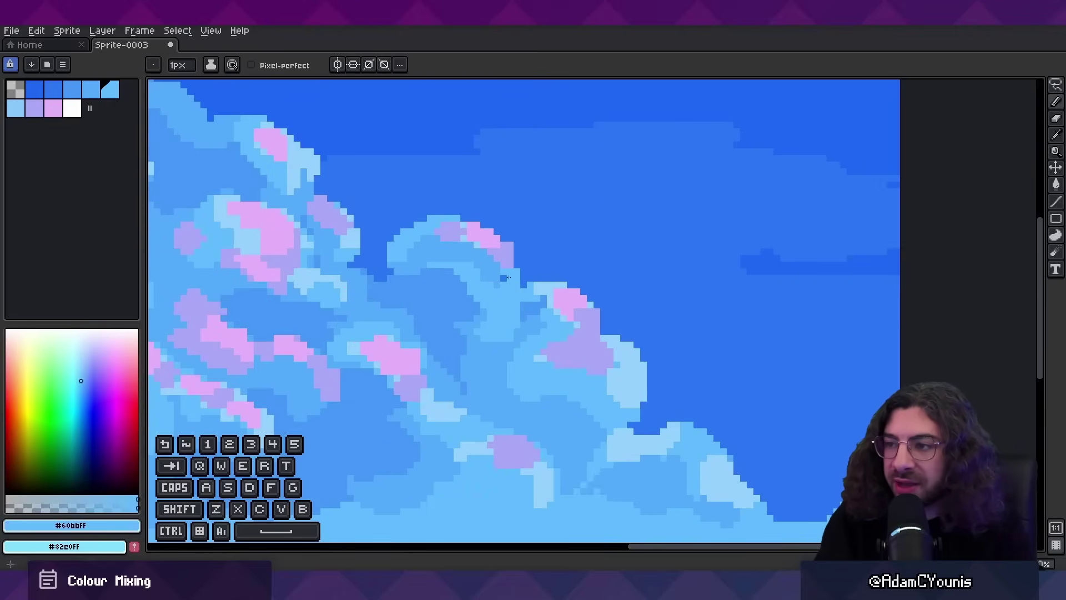
key(z)
scroll(468, 291, down, 3)
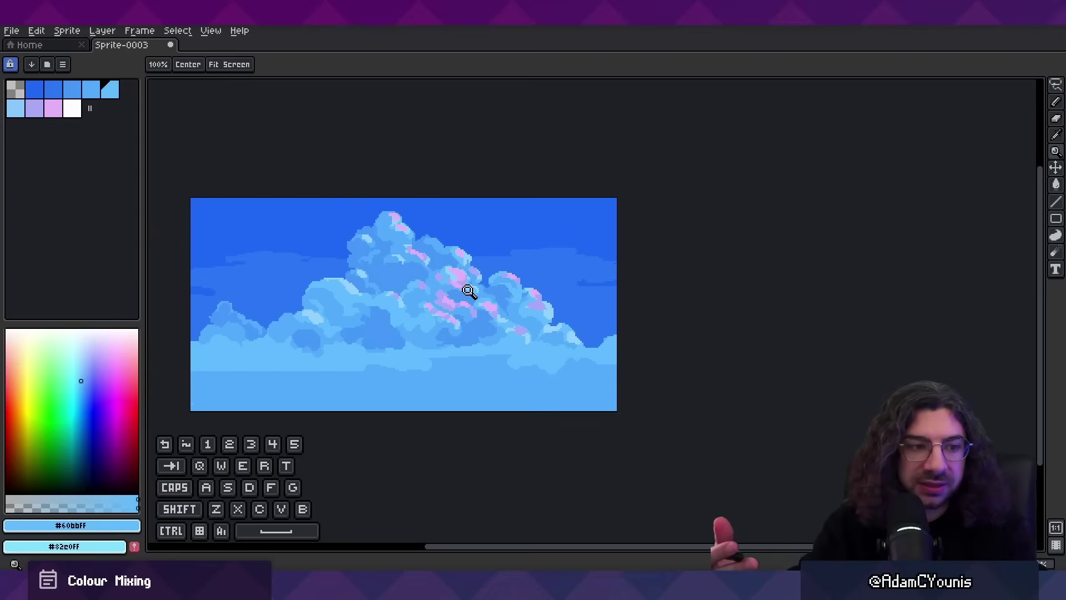
key(z)
click(461, 270)
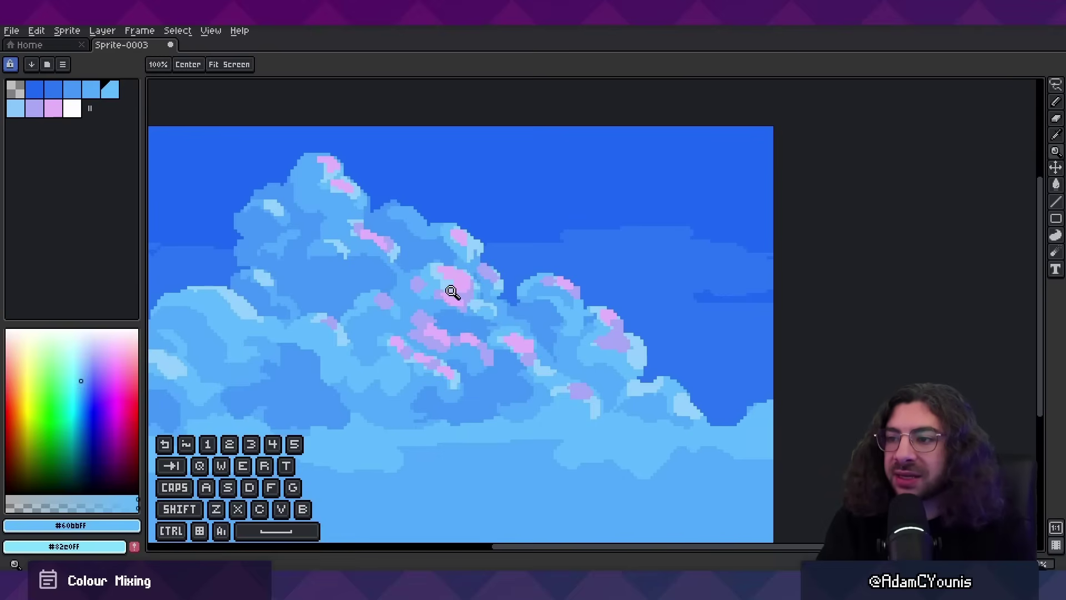
drag(450, 291, 482, 296)
alt+click(486, 300)
key(b)
alt+click(438, 223)
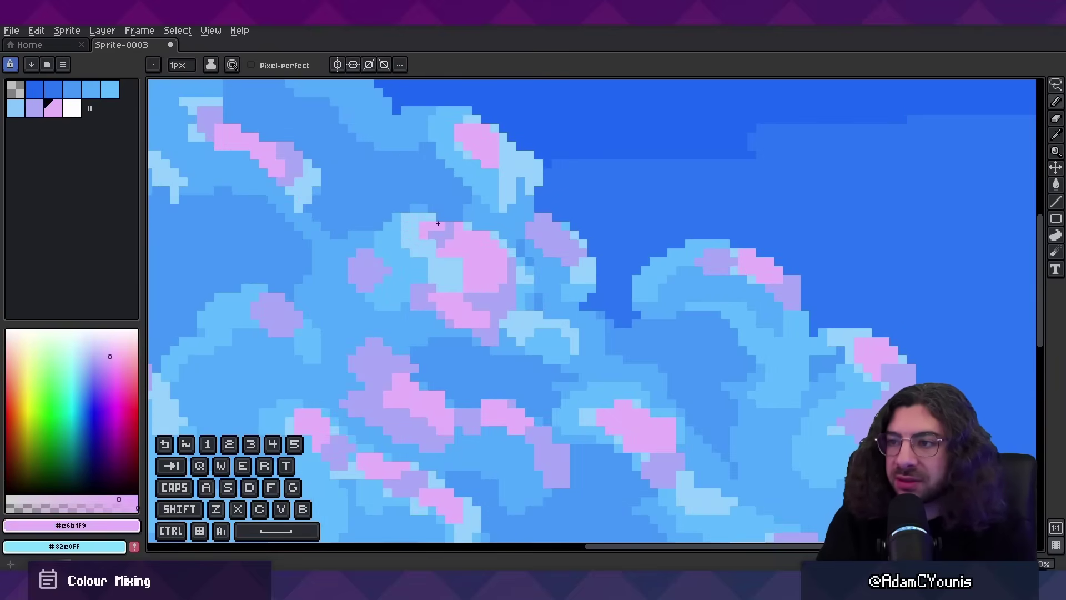
Try a stronger purple for the pink palette entry, and undo the colour change
key(z)
drag(499, 230, 446, 224)
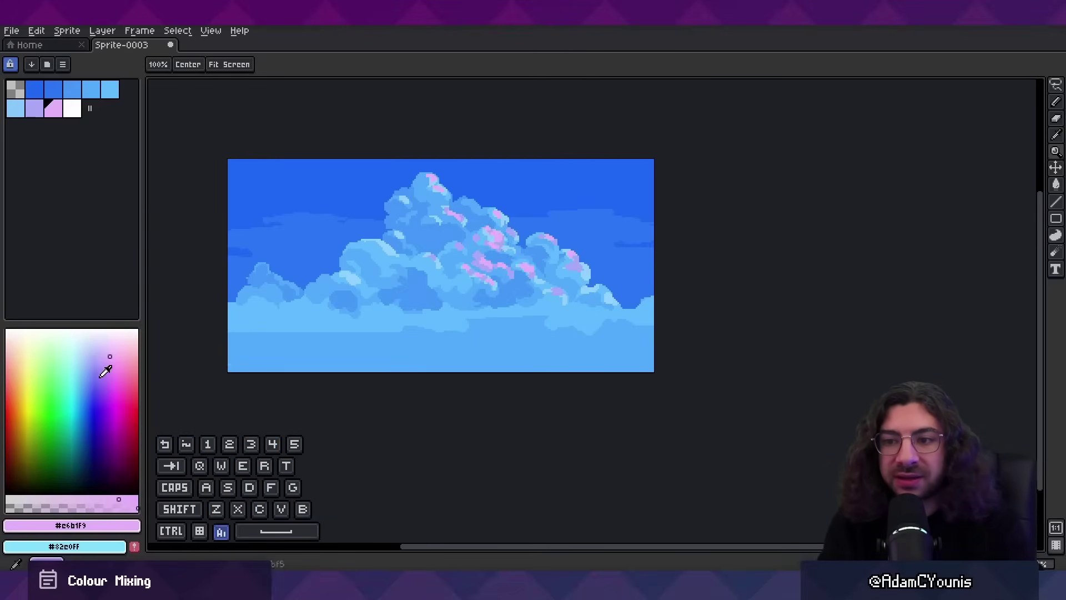
drag(78, 407, 103, 375)
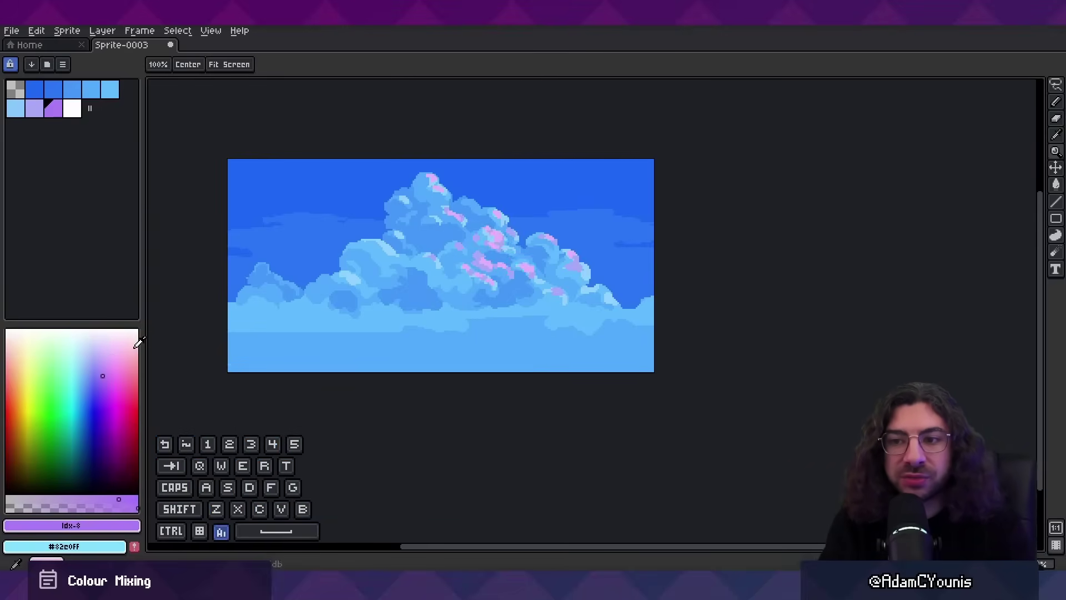
key(ctrl+z)
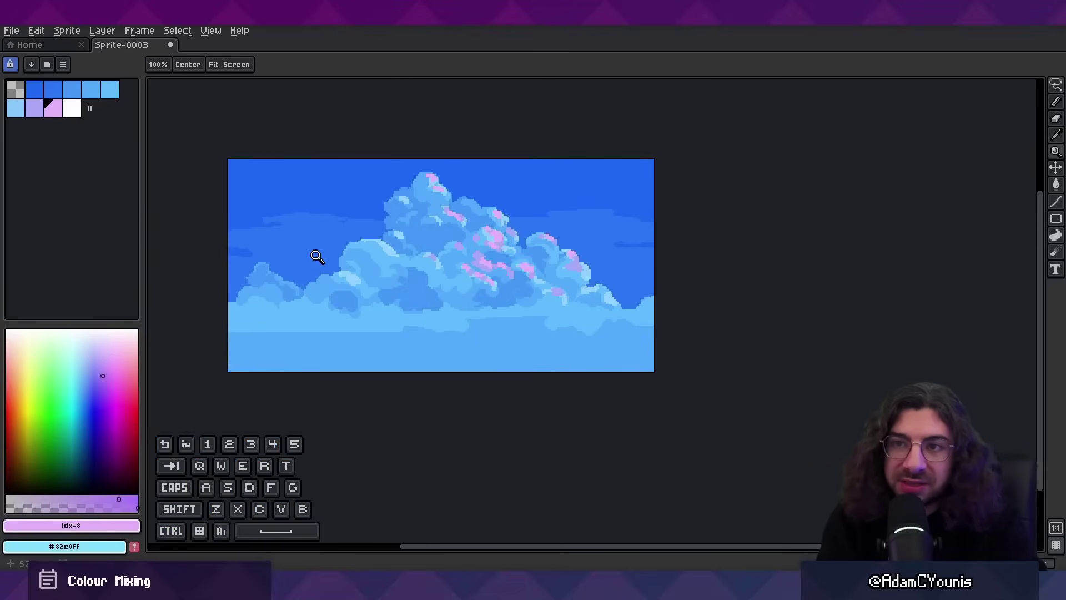
Shrink the lavender spot beside the central puff and give the small puff to its lower left a pink highlight with a lavender edge
key(z)
click(494, 236)
alt+click(456, 232)
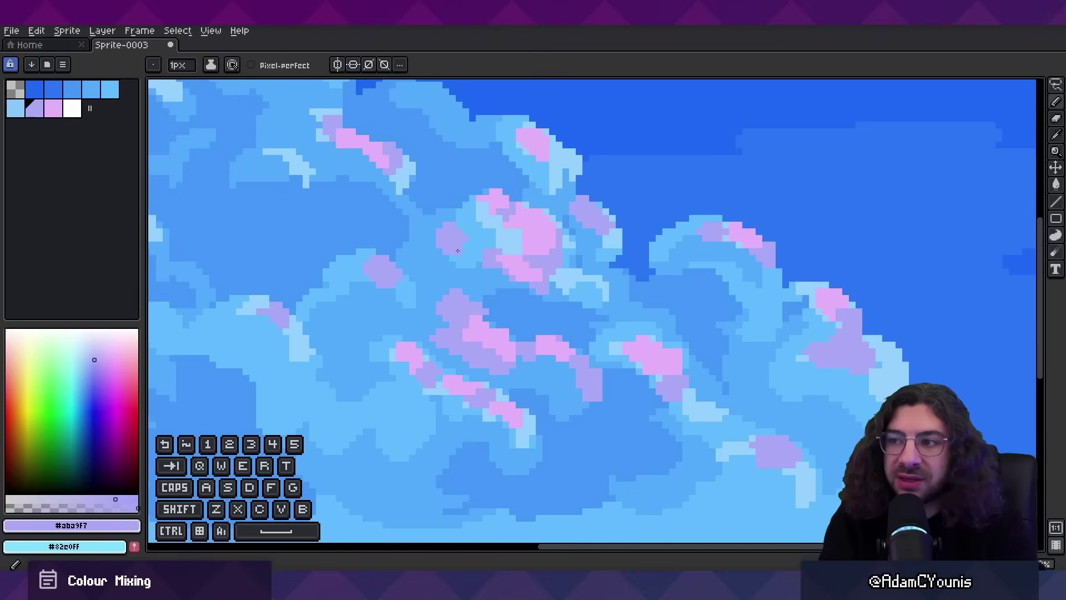
alt+click(439, 250)
alt+click(478, 319)
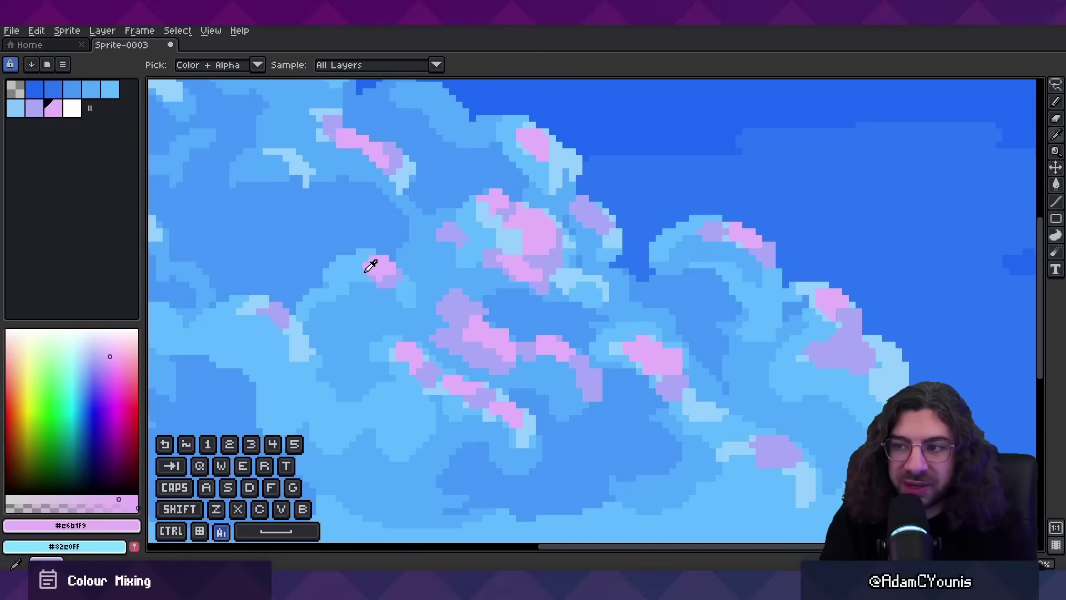
alt+click(366, 254)
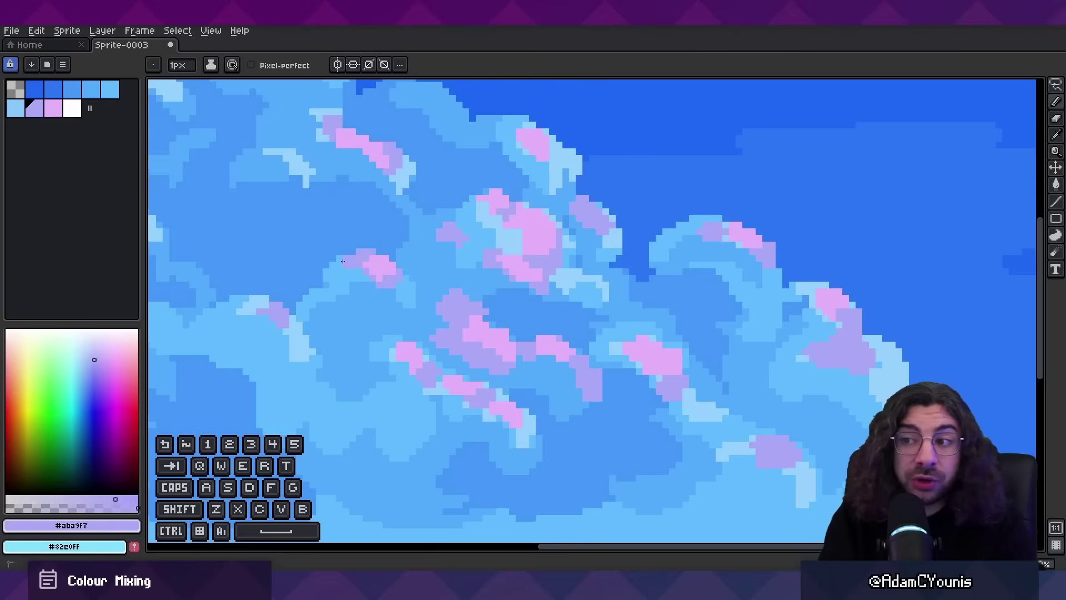
Touch up the shading just right of the small pink-tipped puff with mid blue #53aafd sampled from the cloud
alt+click(424, 257)
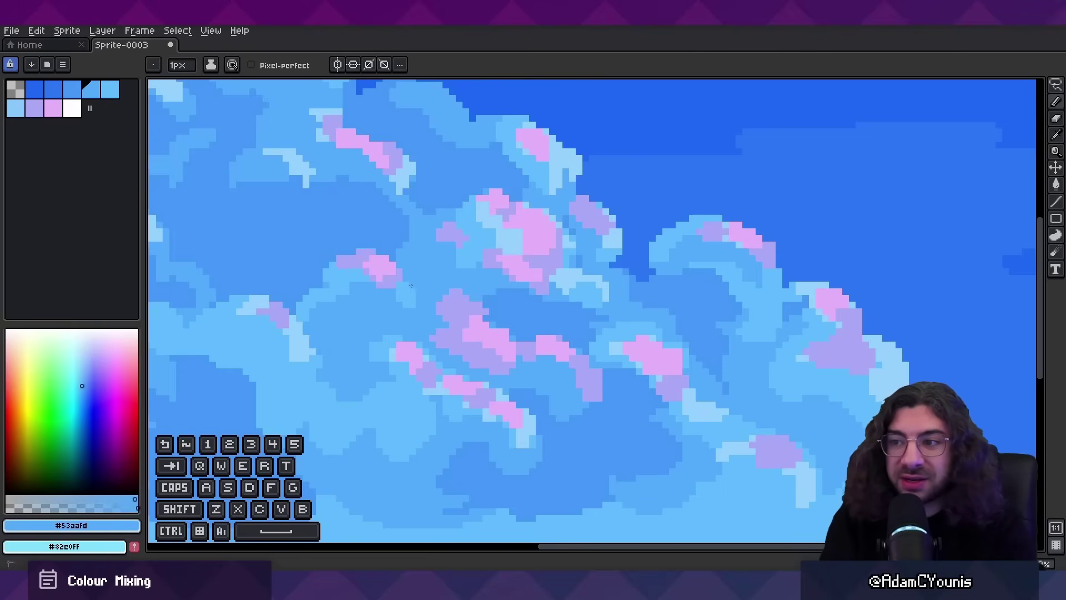
alt+click(421, 285)
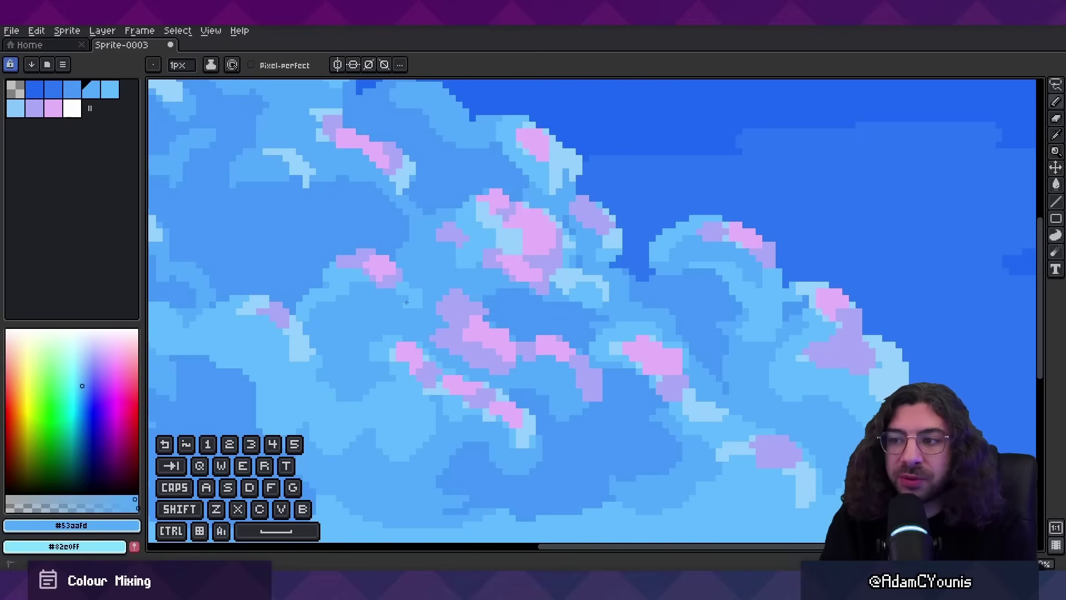
drag(407, 302, 413, 302)
key(z)
key(b)
key(z)
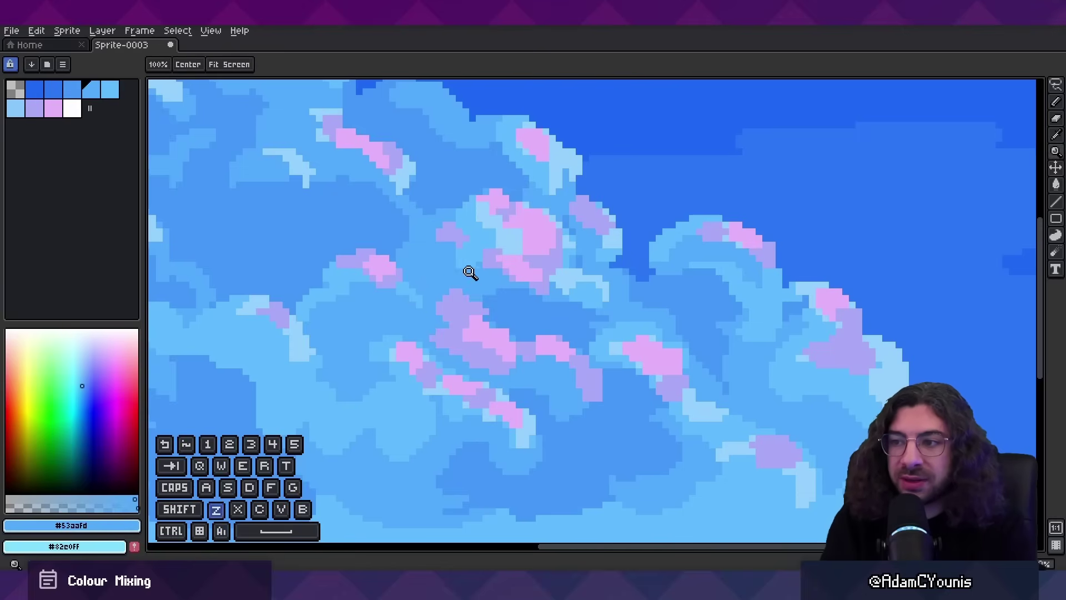
Rework the highlight on the puff right of the cloud's centre, blending pink with sampled lavender #aba9f7
drag(469, 272, 433, 268)
key(space)
drag(484, 242, 464, 250)
key(z)
mouse_move(481, 293)
mouse_down()
mouse_move(518, 309)
mouse_move(466, 272)
mouse_up()
key(b)
alt+click(513, 317)
alt+click(484, 281)
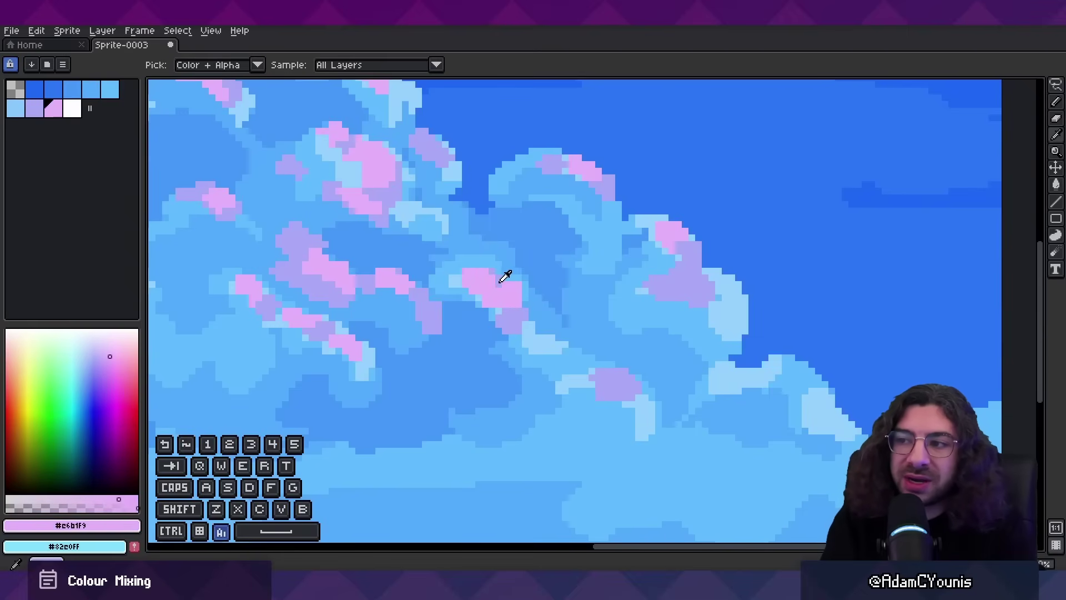
alt+click(498, 280)
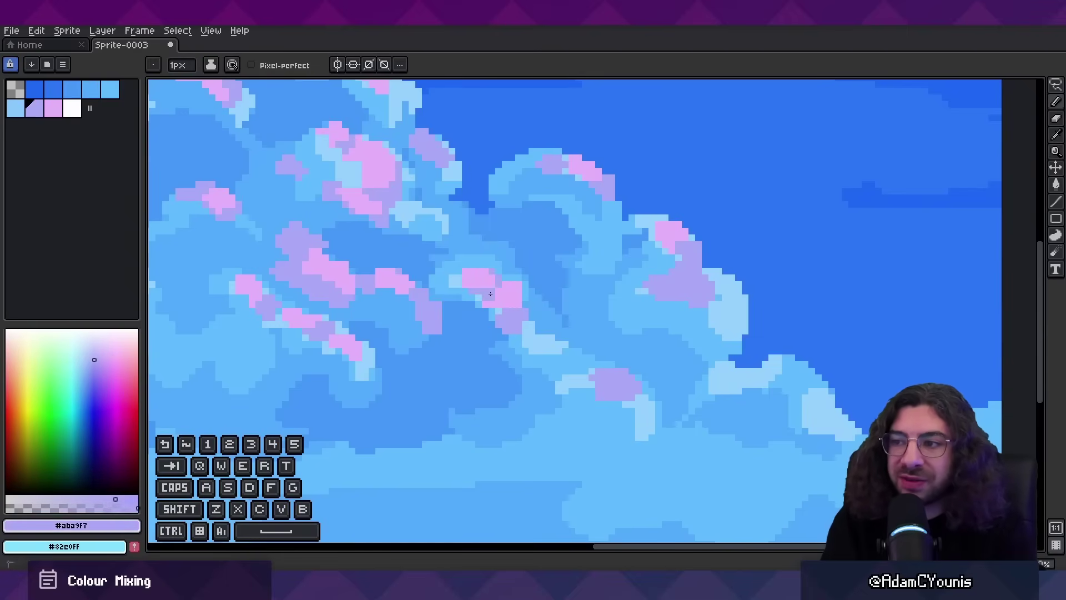
scroll(544, 277, down, 4)
scroll(555, 248, up, 6)
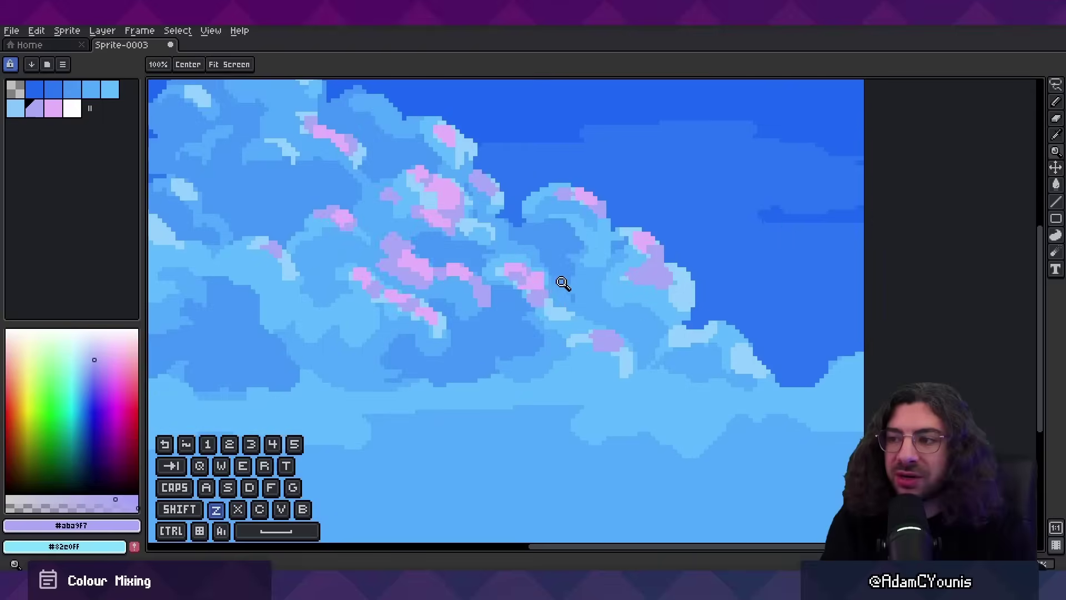
alt+click(550, 261)
mouse_move(550, 290)
mouse_down()
mouse_move(585, 275)
mouse_move(568, 233)
mouse_move(548, 237)
mouse_up()
alt+click(581, 285)
key(z)
Create a 228 × 108 px RGBA sprite with transparent background and square pixels, and paste the copied colour spectrum into it
key(ctrl+n)
click(479, 397)
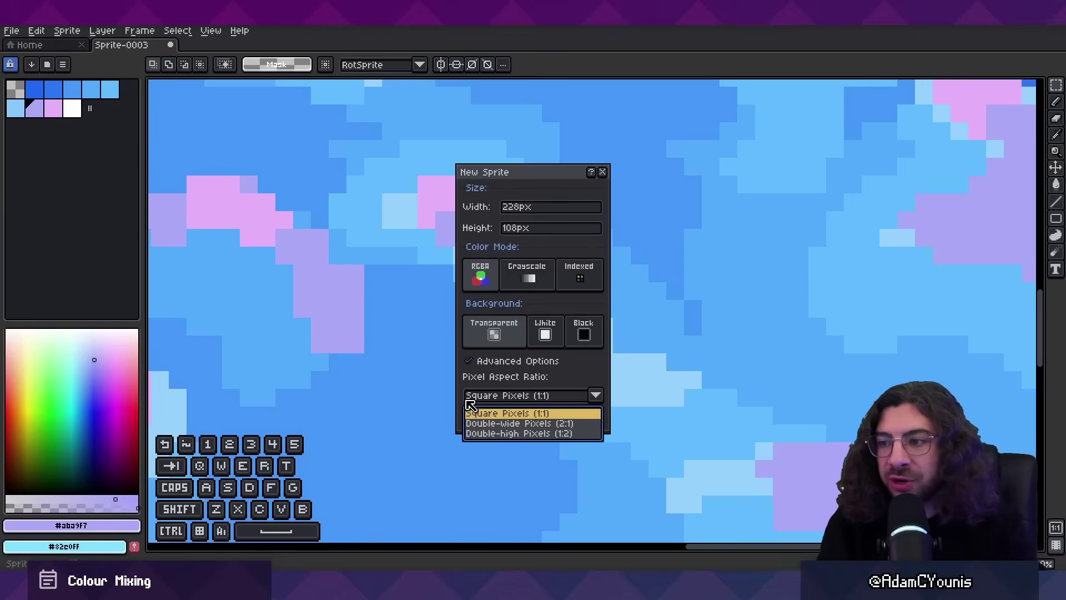
click(472, 412)
click(482, 419)
key(ctrl+v)
scroll(618, 300, up, 4)
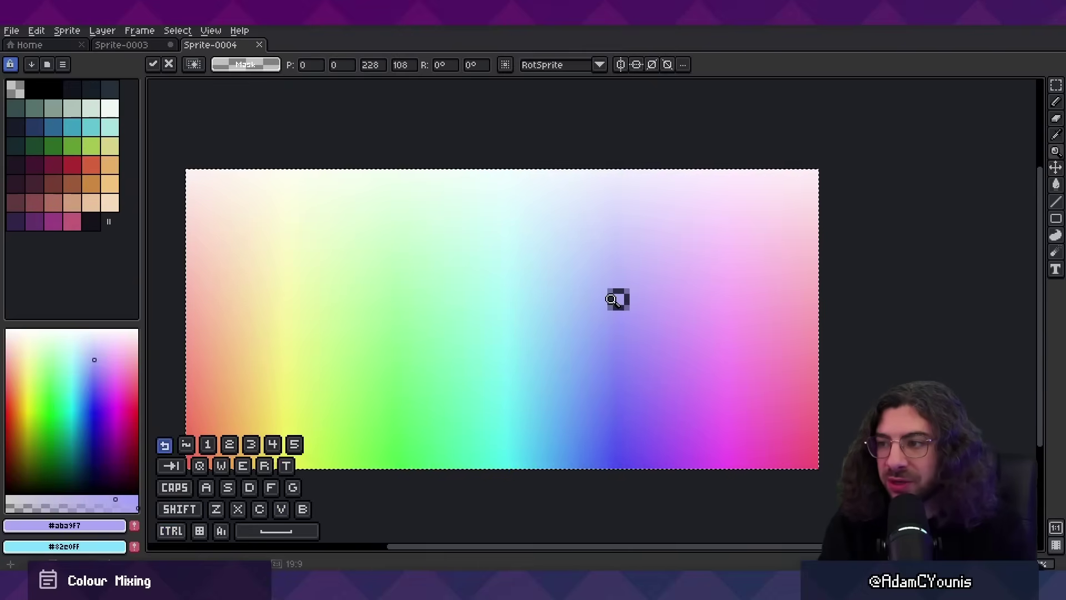
key(Escape)
Compare hues around the picker marker by sampling pale greens, light blues, pinkish lavender #ddb3f8 and periwinkle #919bf5 across the spectrum
alt+click(424, 285)
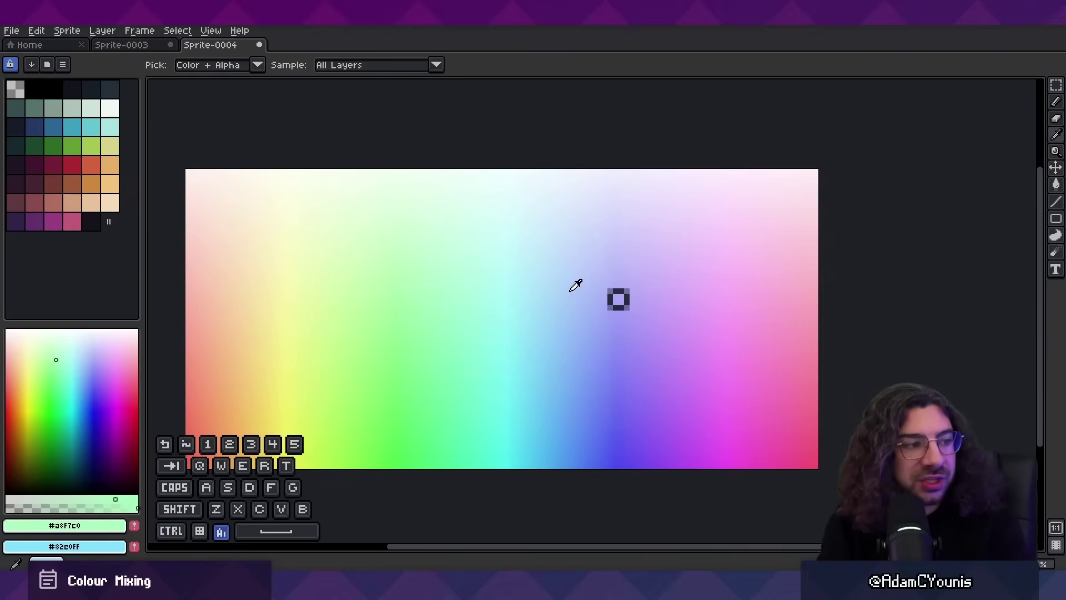
alt+click(546, 275)
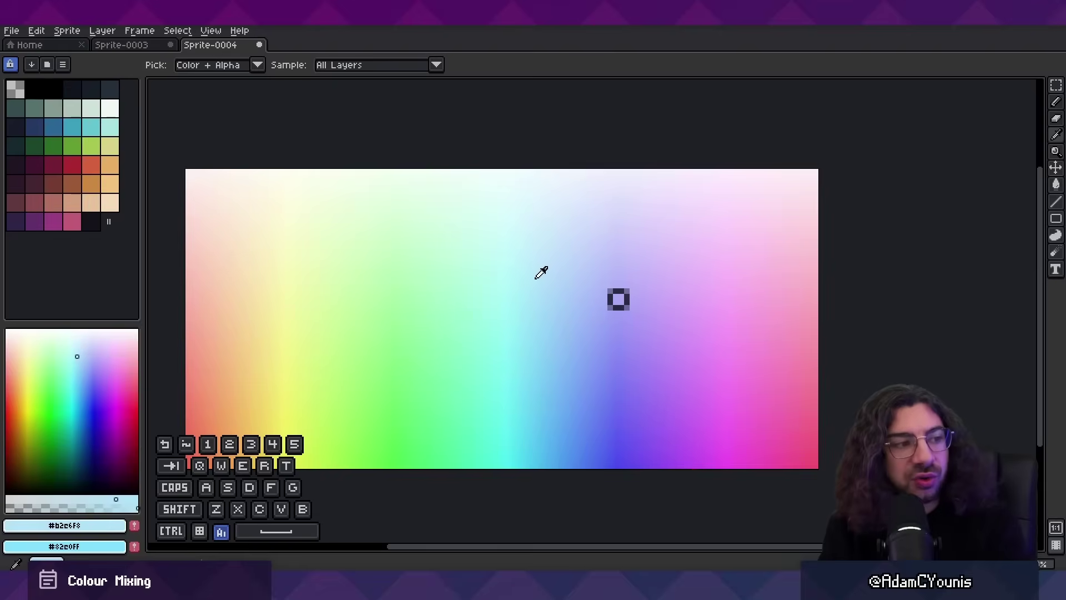
alt+click(472, 270)
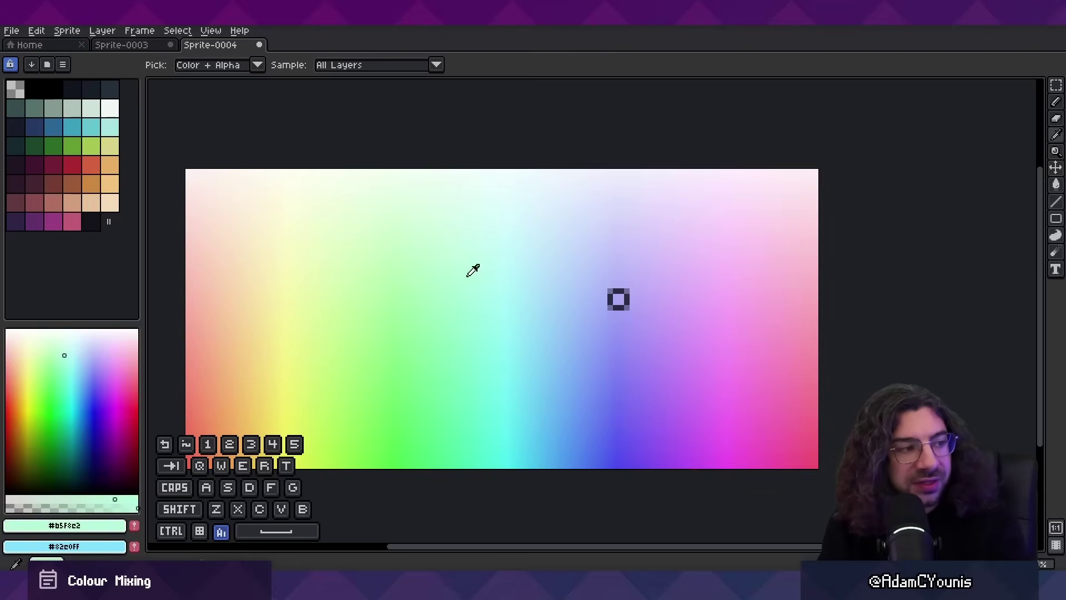
drag(560, 282, 590, 309)
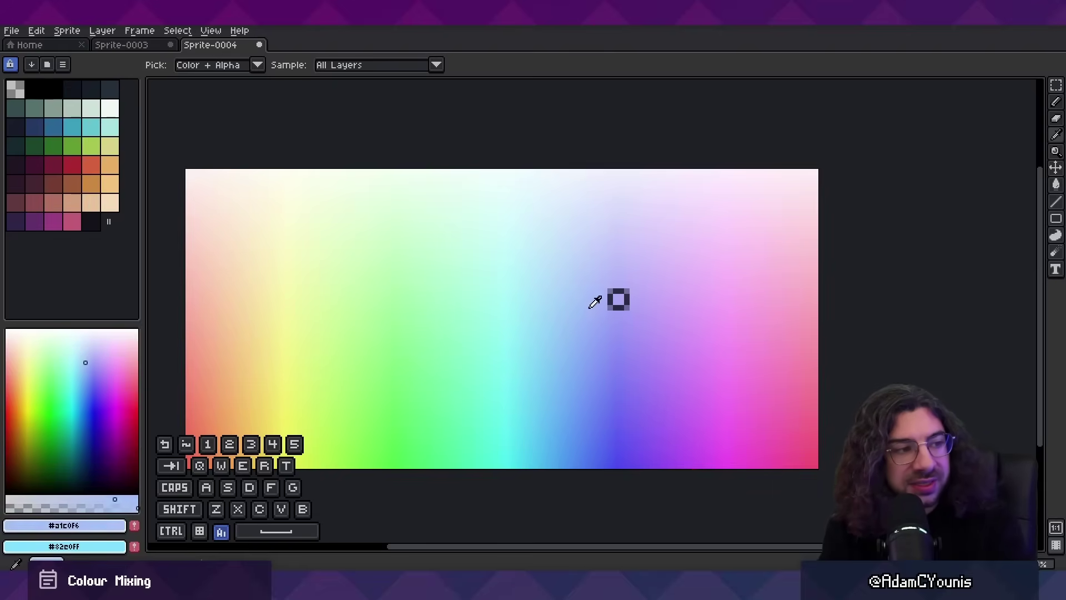
alt+click(557, 321)
alt+click(576, 306)
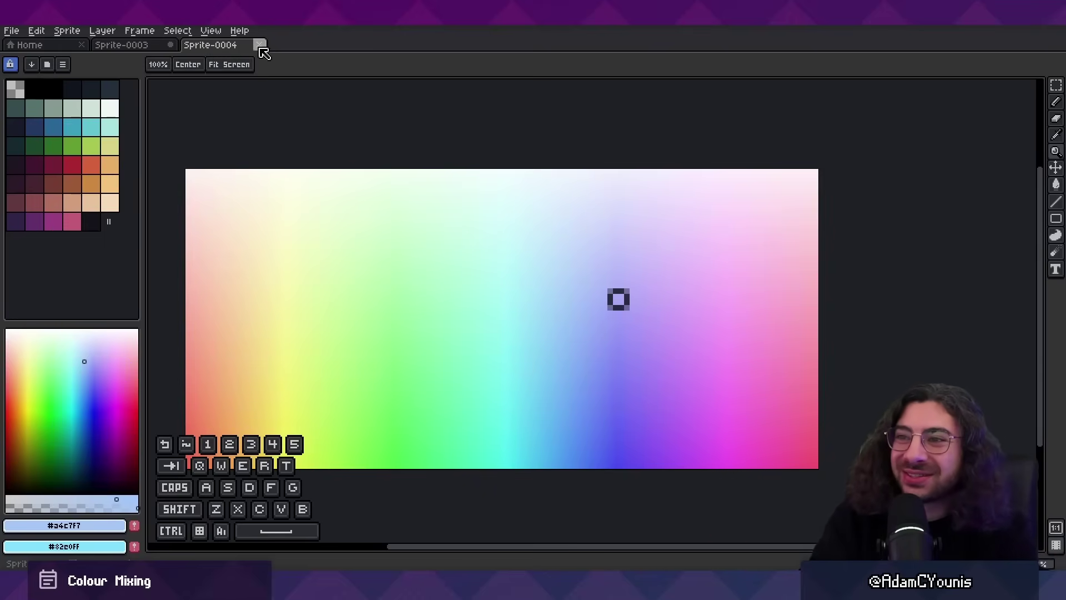
alt+drag(505, 338, 691, 272)
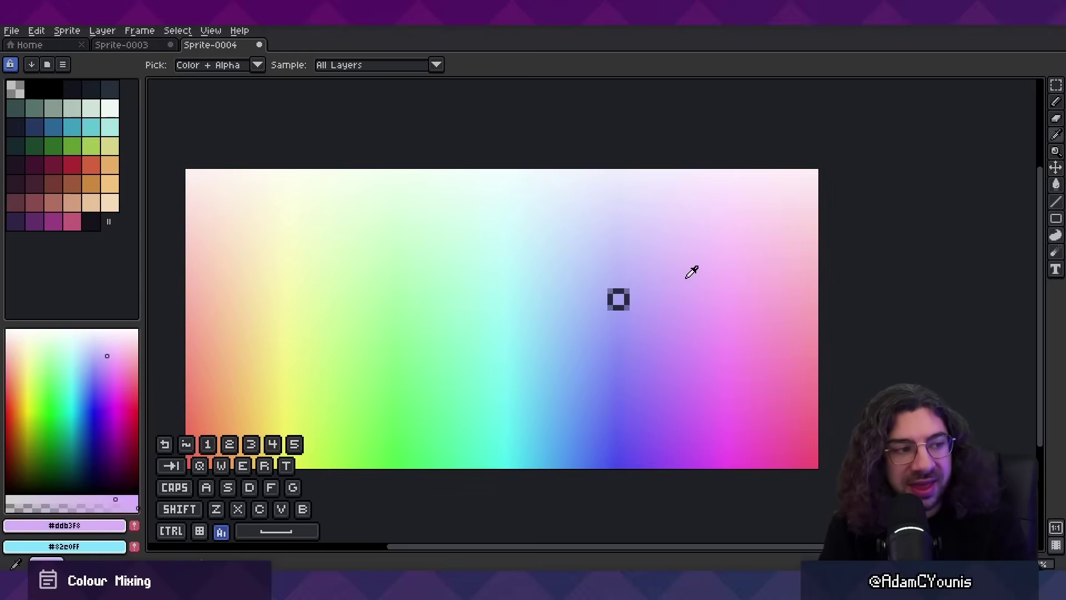
drag(602, 328, 603, 339)
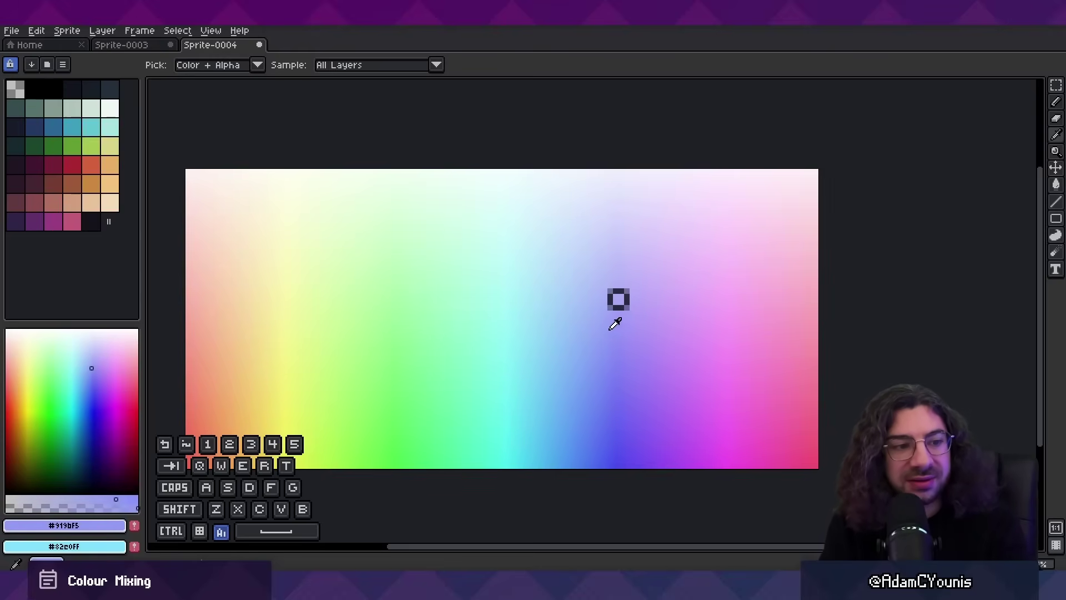
Close the colour spectrum sprite without saving and return to the whole cloud drawing
click(259, 45)
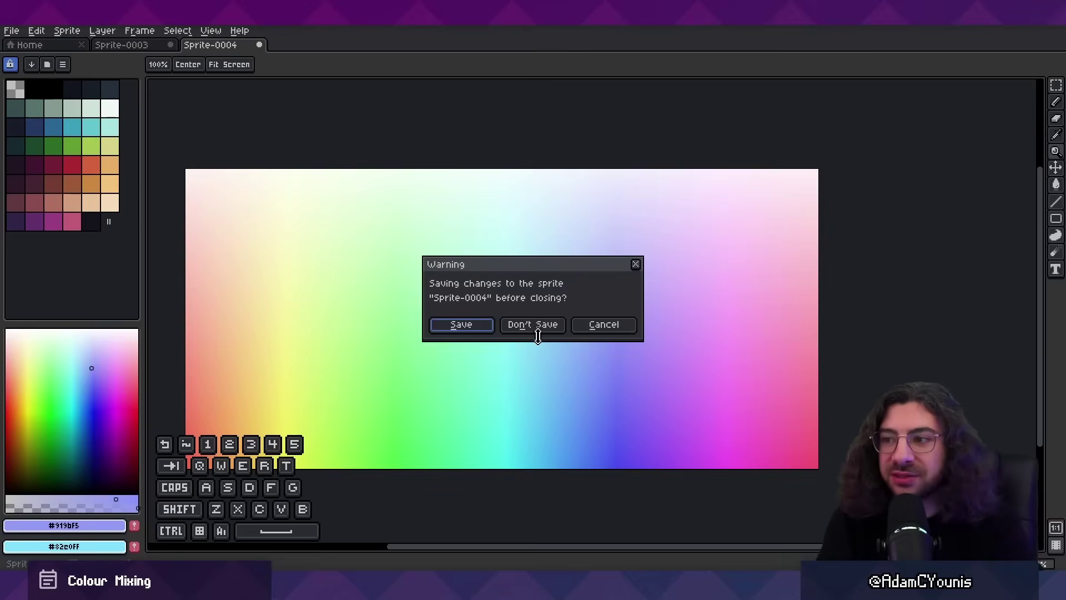
click(536, 327)
scroll(566, 317, down, 5)
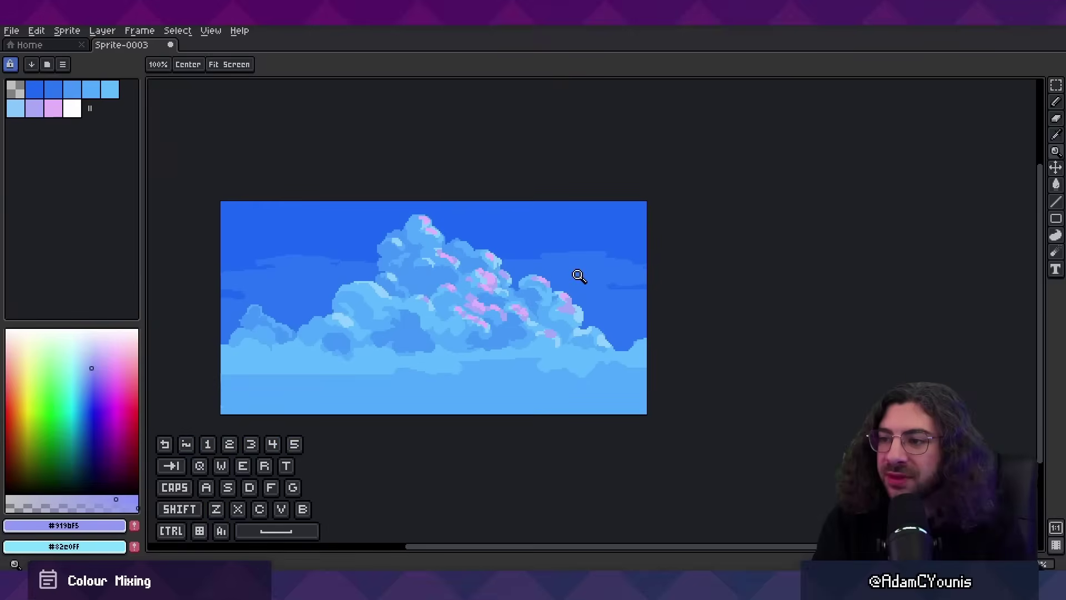
Refine the same right-of-centre puff's highlight with sampled light blue #60bbff, lavender #aba9f7 and pink, smoothing its edges and lavender inner spot
key(z)
drag(519, 315, 549, 309)
key(b)
alt+click(530, 292)
alt+click(558, 248)
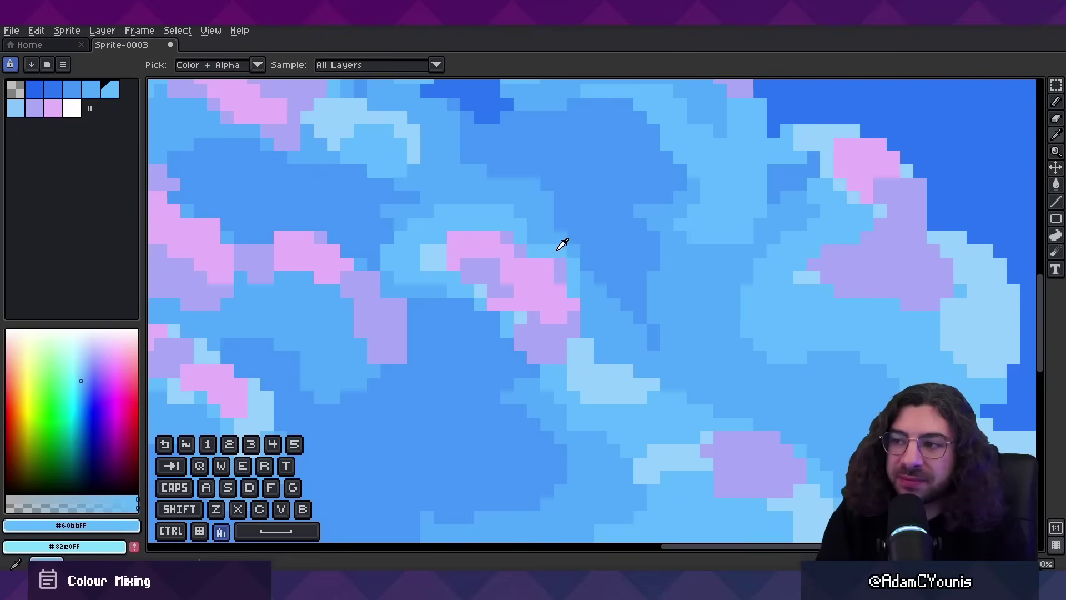
click(511, 310)
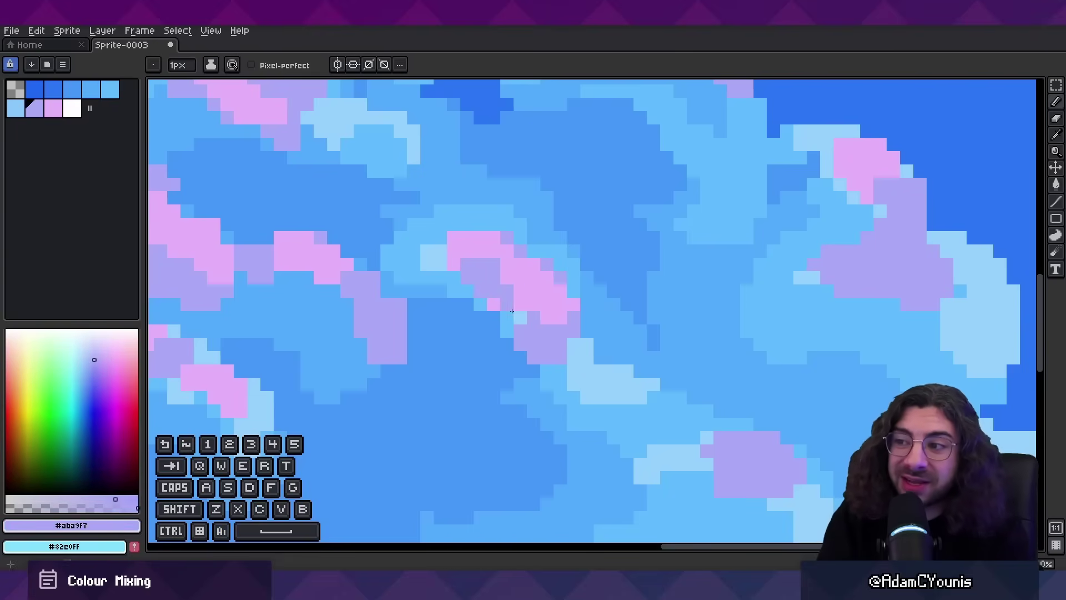
alt+click(535, 298)
scroll(535, 344, down, 5)
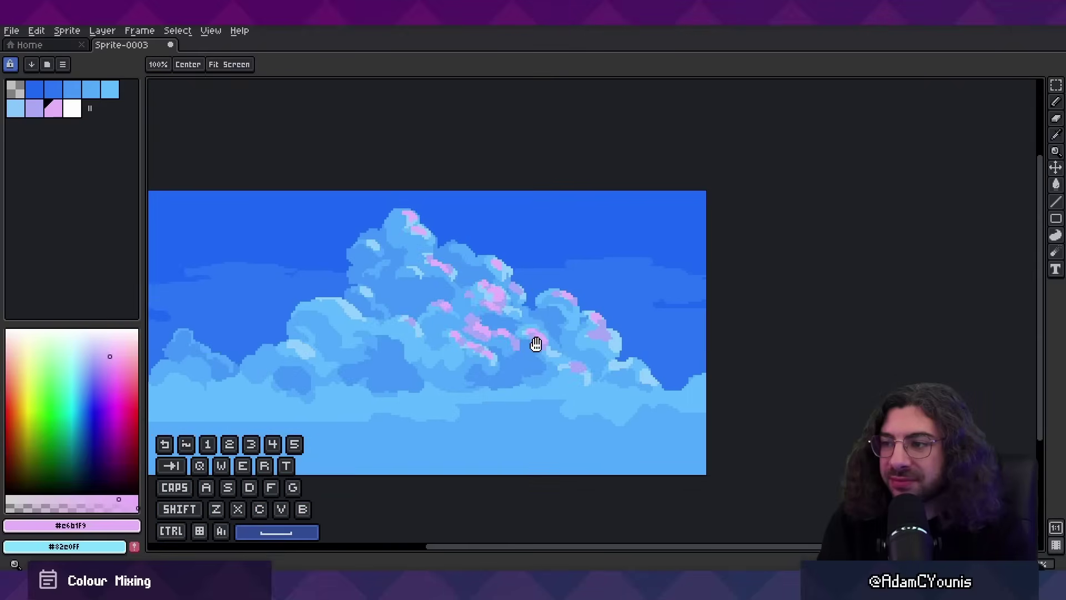
scroll(581, 308, up, 5)
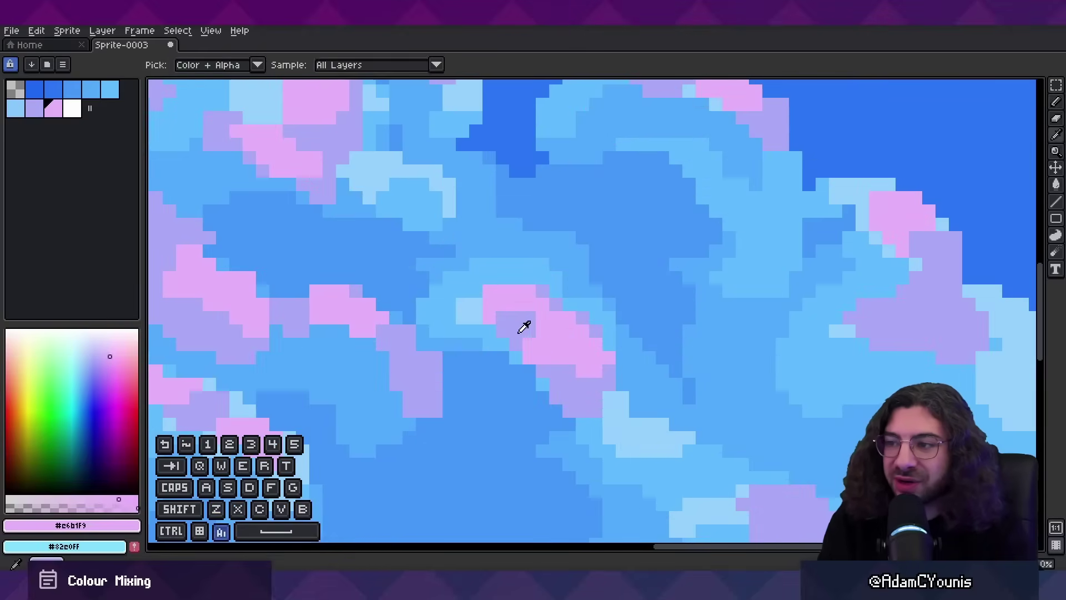
alt+click(531, 310)
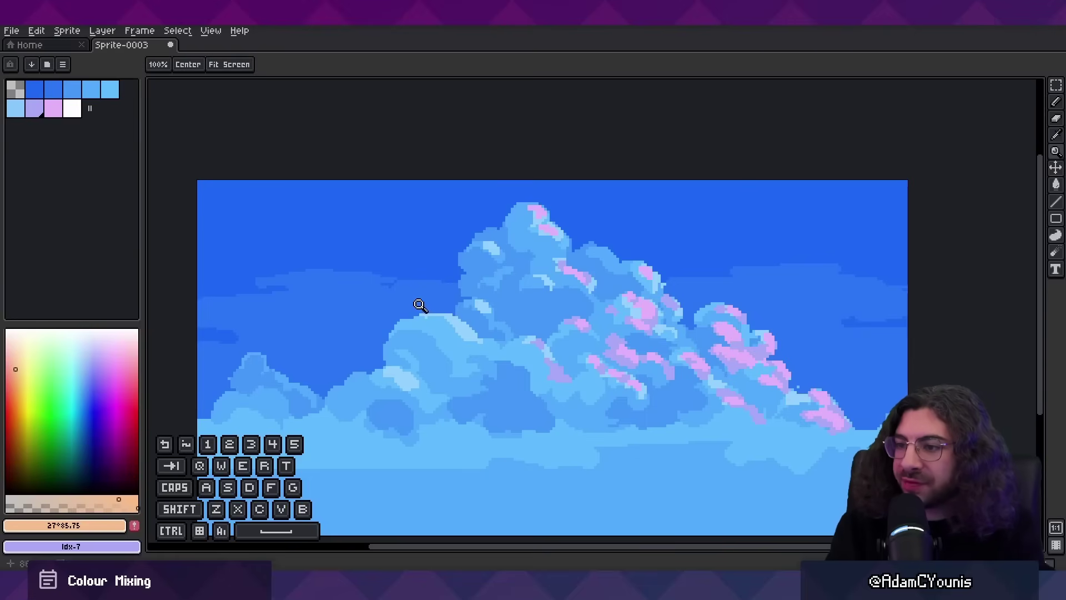
Paint a diagonal #2a75f4 streak across the middle of the cloud and a pale #95d0fc trail rising from its right slope into the sky
alt+click(378, 302)
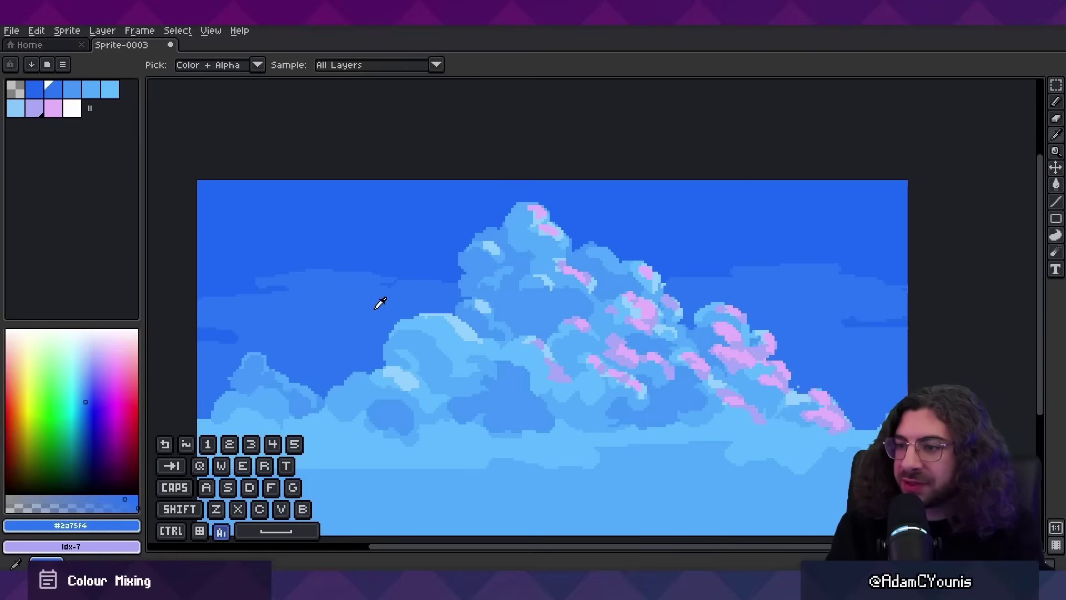
key(d)
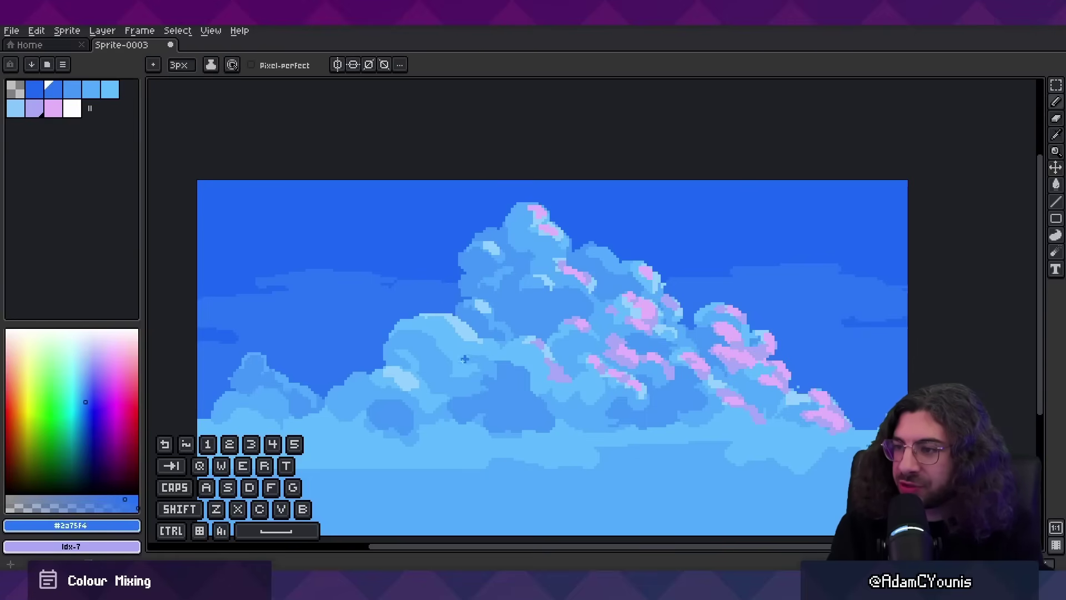
drag(446, 368, 535, 324)
alt+click(468, 341)
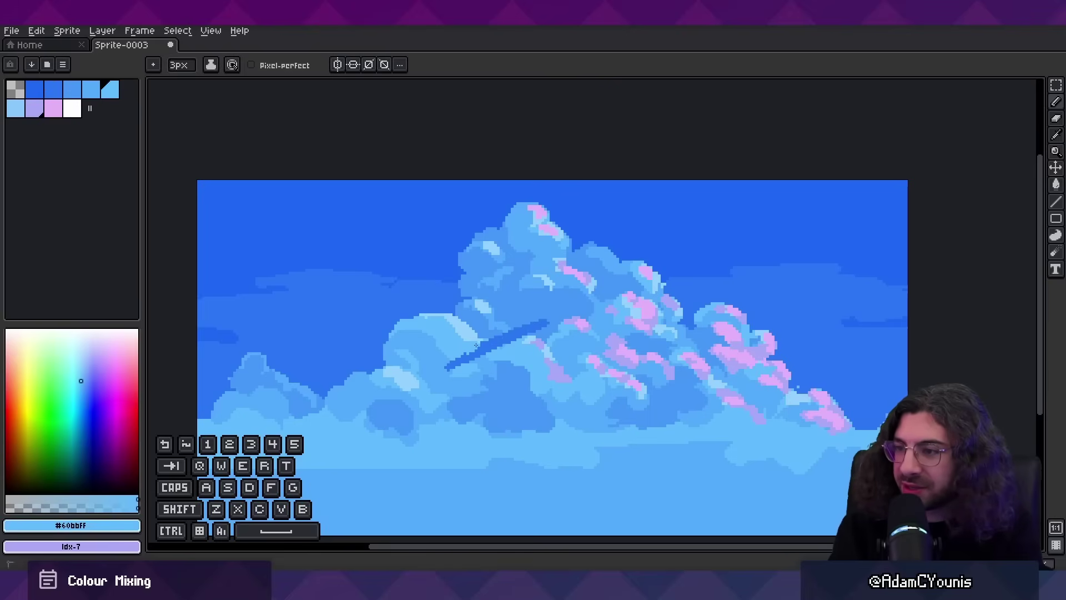
alt+click(472, 321)
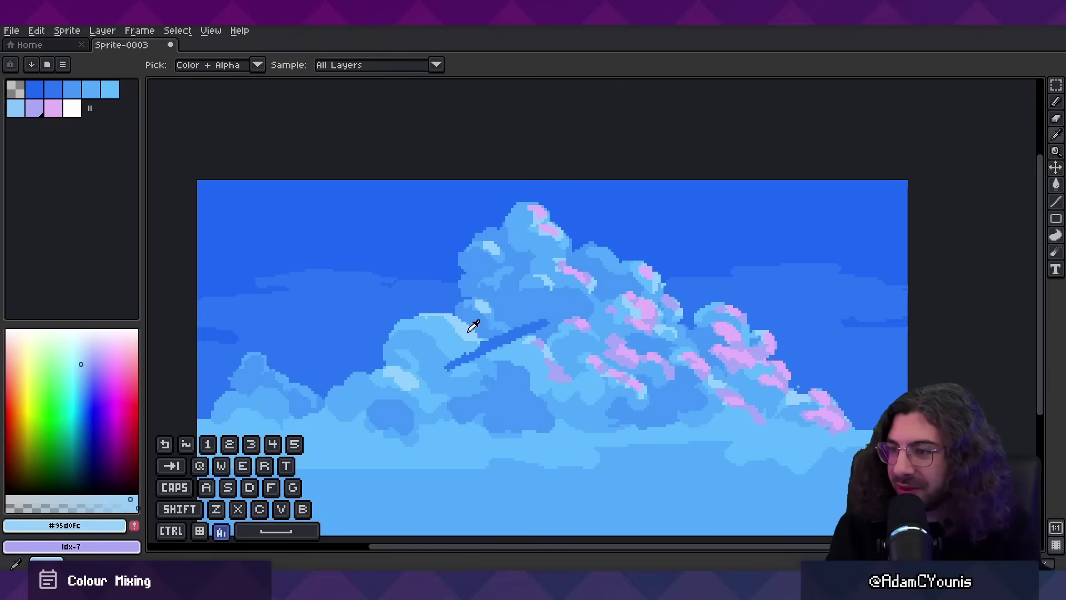
drag(648, 272, 708, 240)
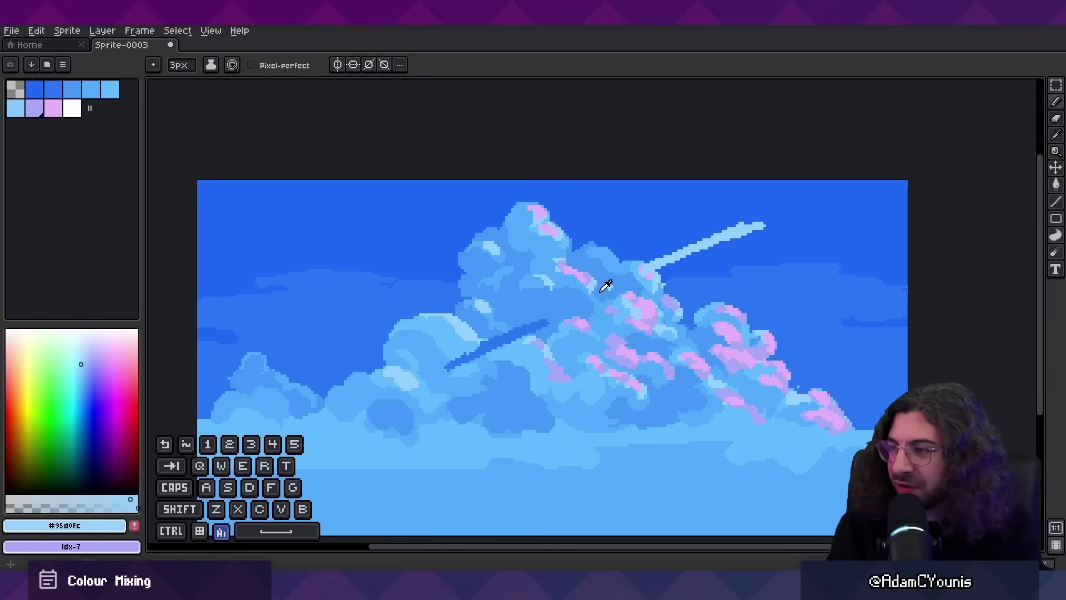
Refine the pale trail into a thin dashed contrail with a small white plane at its end, blending the streak with sampled cloud blues
alt+click(540, 314)
alt+click(540, 288)
key(z)
drag(707, 260, 619, 274)
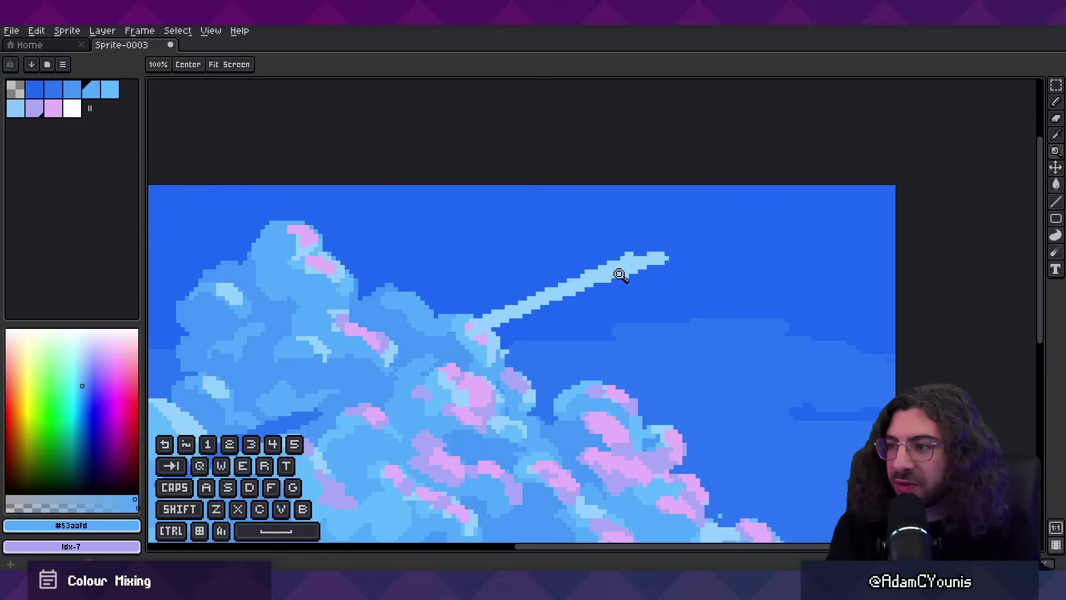
key(b)
alt+click(649, 270)
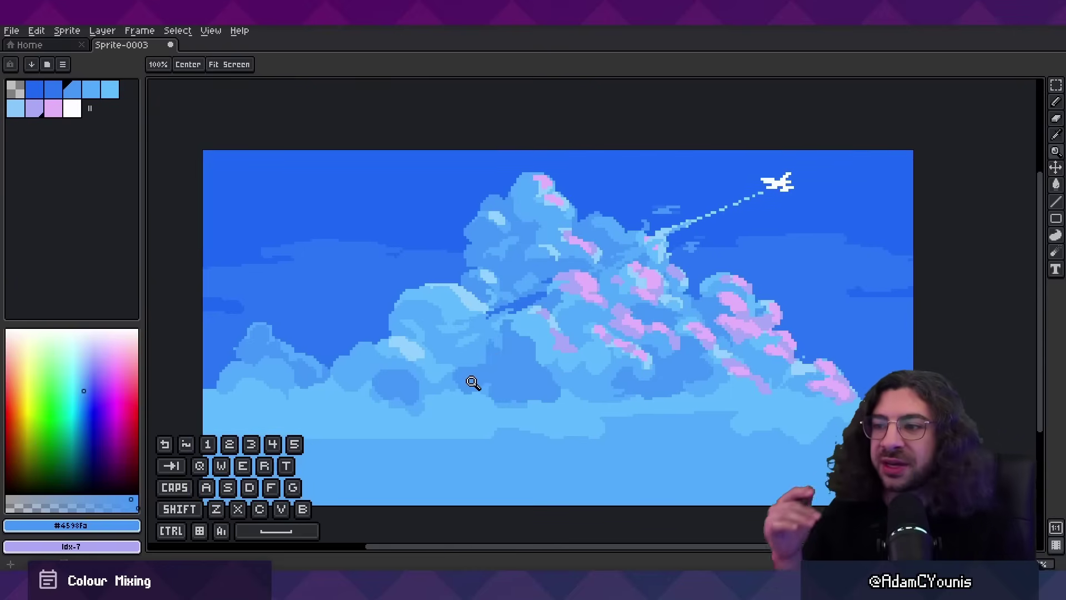
Paint rounded foliage clumps over the cloud's lower-left puffs using greens and teals chosen from the colour spectrum
key(alt)
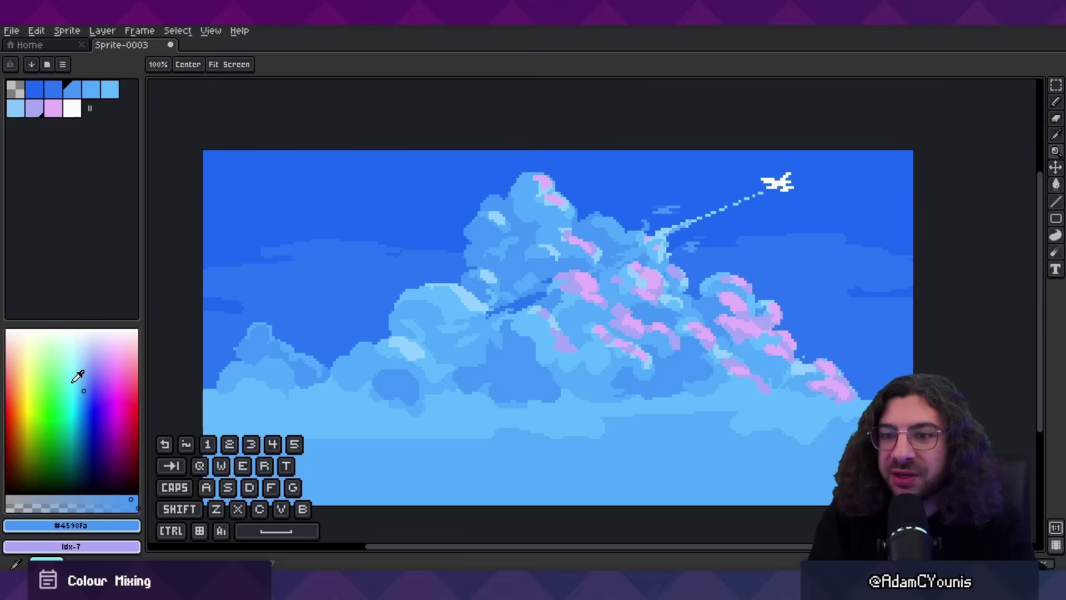
click(70, 394)
key(b)
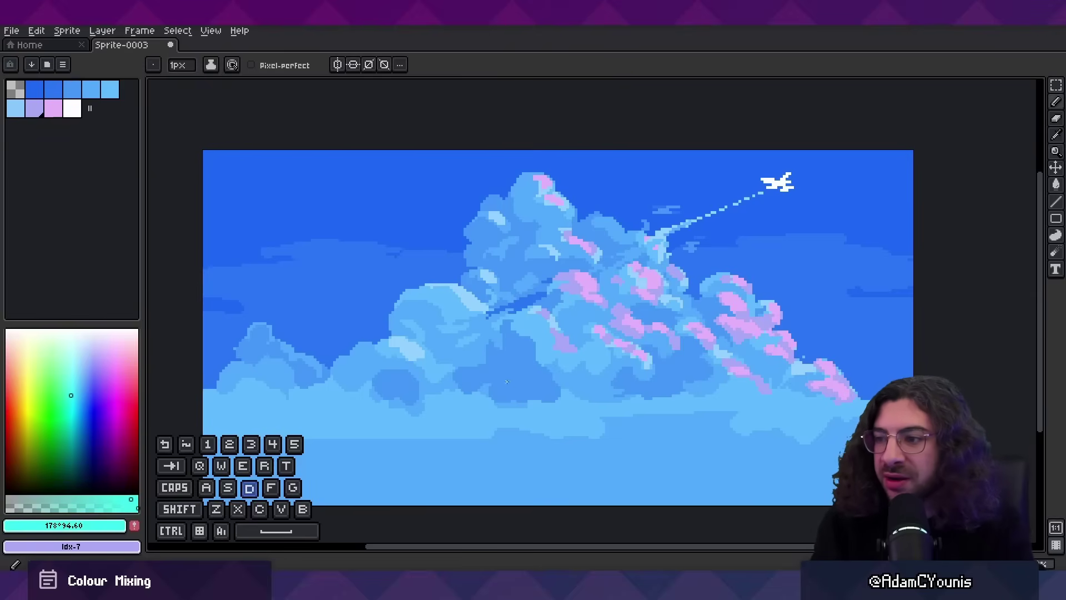
alt+click(519, 369)
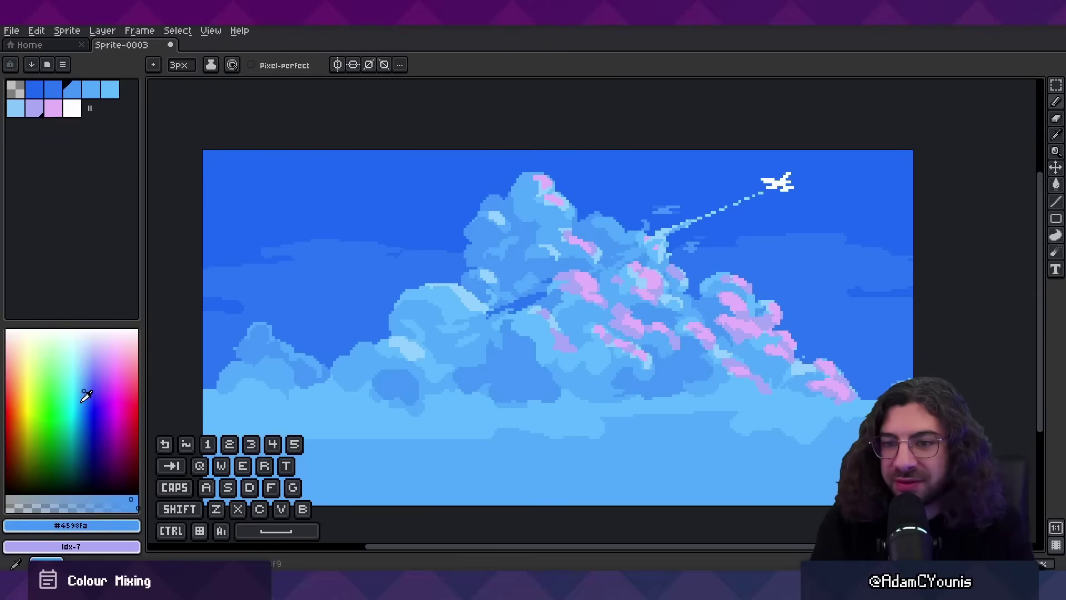
click(70, 407)
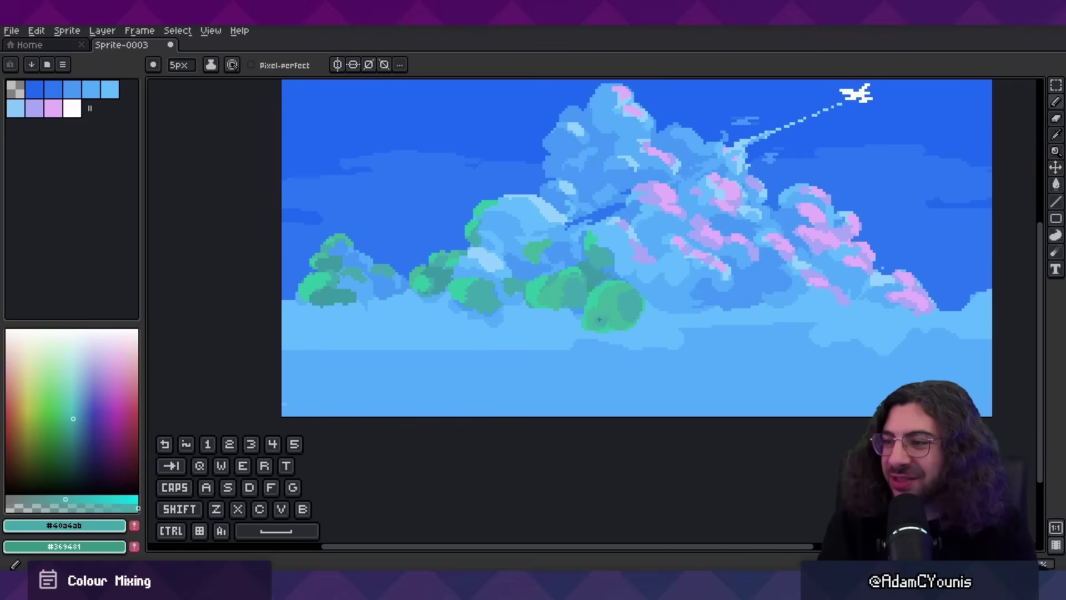
Shade the front round bush with sampled greens, including #2fc4a1, and add a smaller bush to its right
alt+click(606, 296)
alt+click(595, 302)
key(b)
key(d)
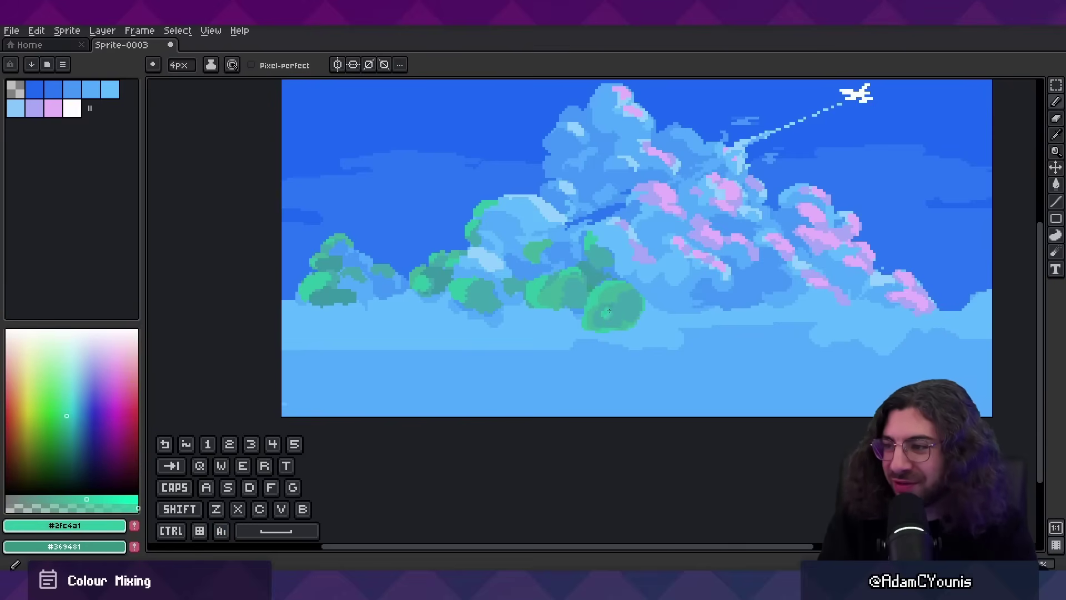
mouse_move(605, 315)
mouse_down()
mouse_move(625, 301)
mouse_move(614, 317)
mouse_up()
alt+click(628, 312)
alt+click(619, 295)
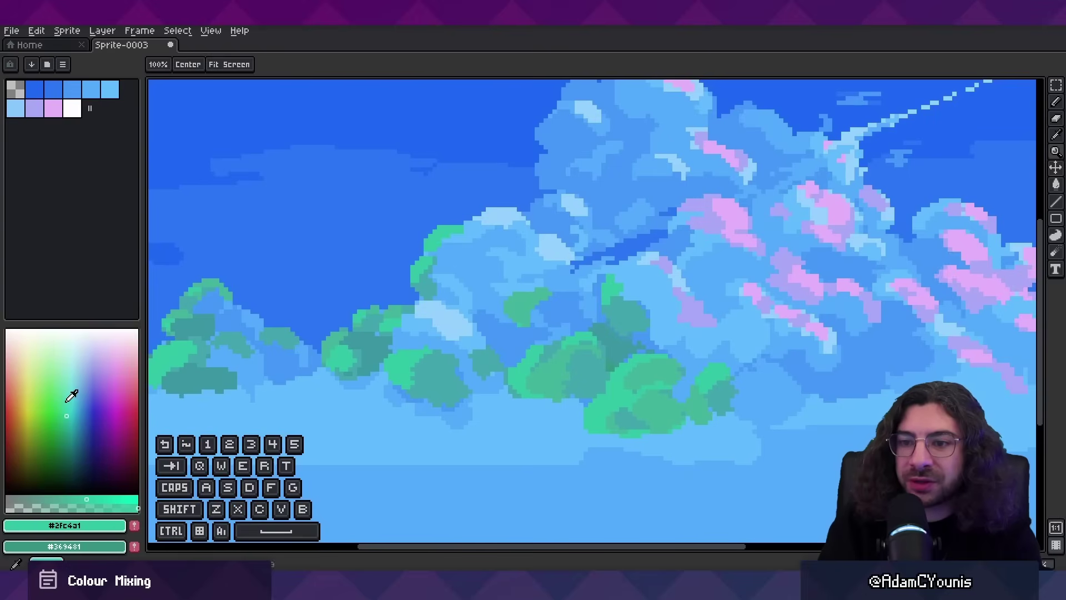
Add bright mint highlights in colour 158°, 74, 56 to the upper-left edges of the green bushes
click(64, 402)
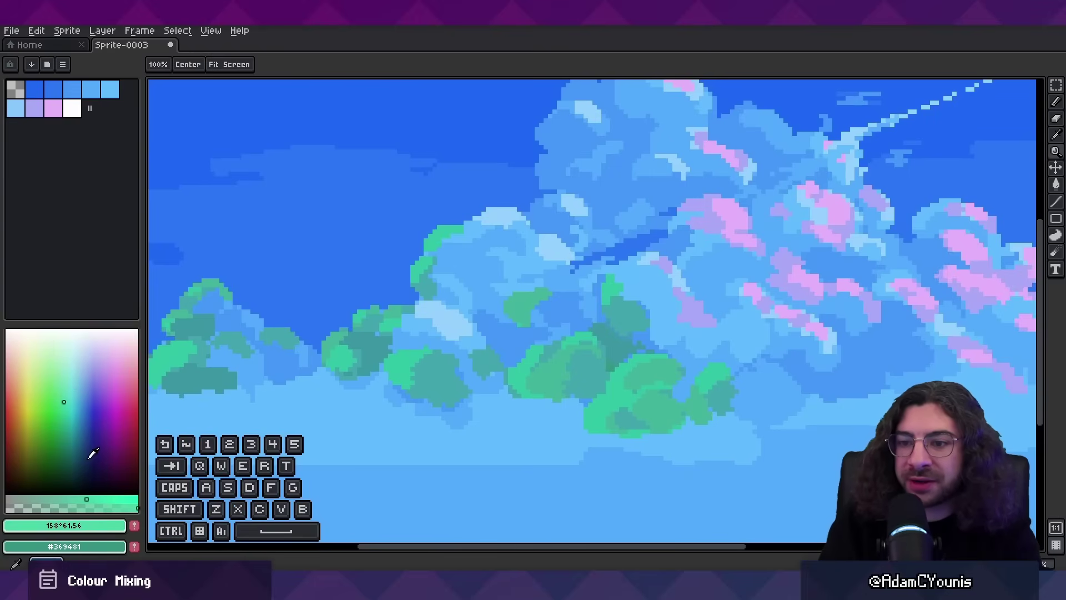
click(100, 498)
mouse_move(314, 367)
mouse_down()
mouse_move(306, 338)
mouse_move(319, 352)
mouse_up()
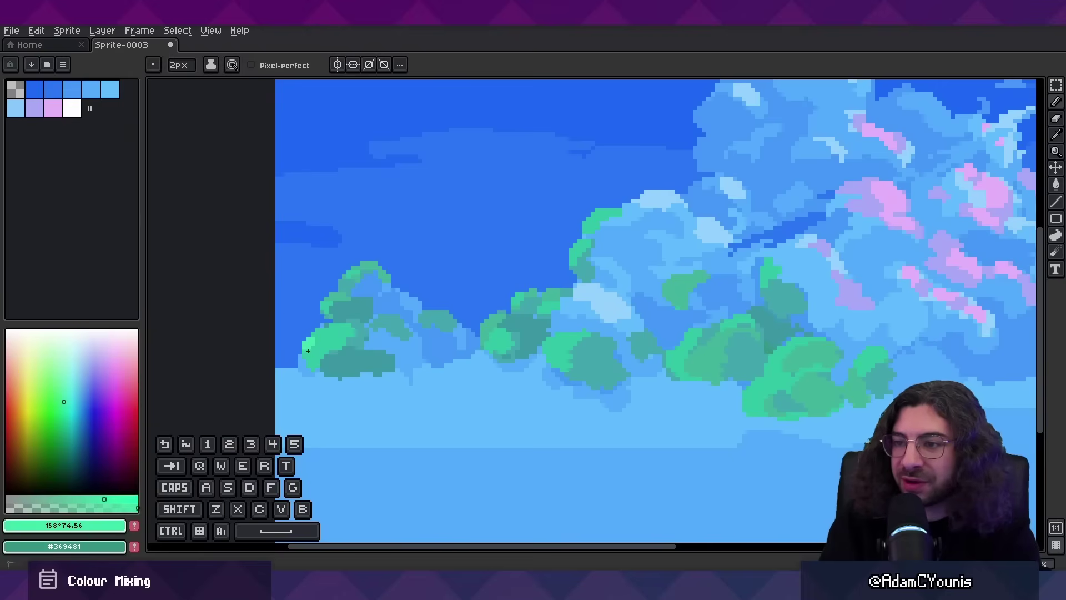
key(d)
drag(326, 314, 333, 298)
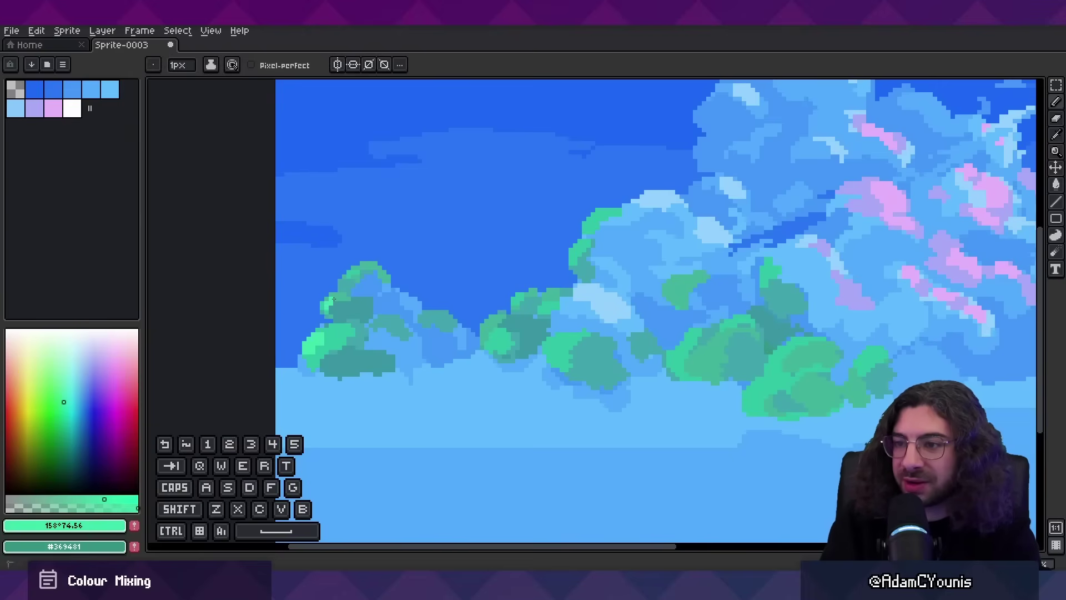
drag(495, 331, 506, 333)
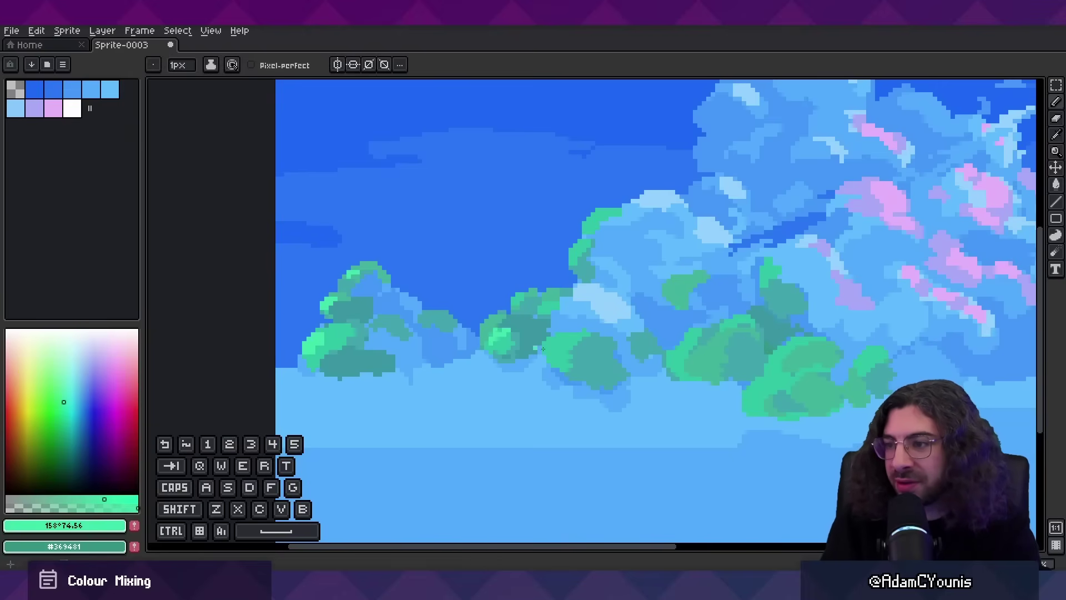
key(minus)
Sample light blue #60bbff from the cloud and rebuild the palette from the sprite's current colours
alt+click(511, 309)
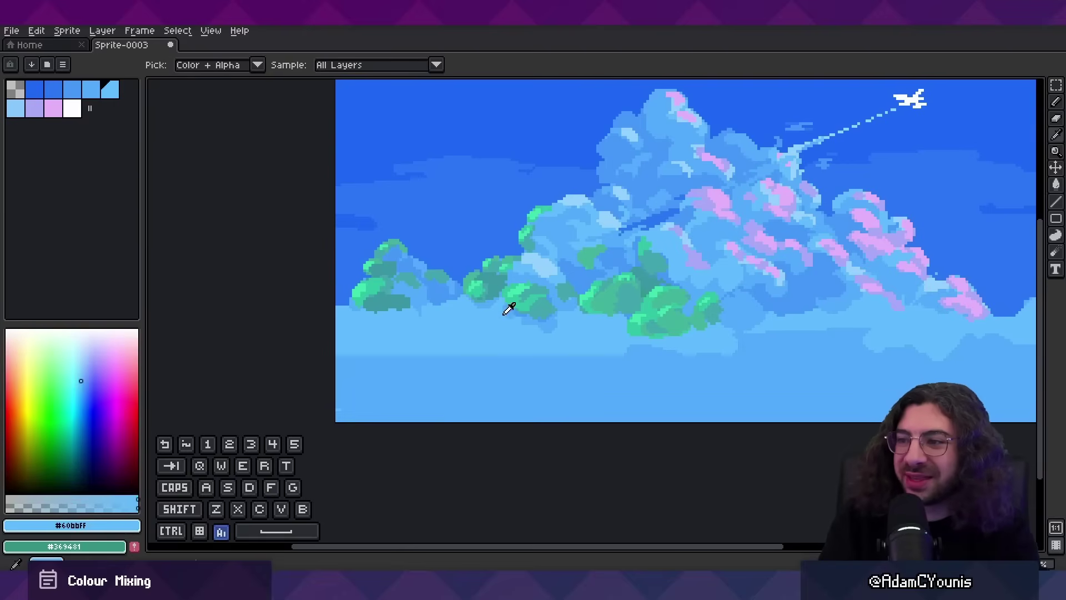
click(65, 65)
click(130, 301)
click(34, 66)
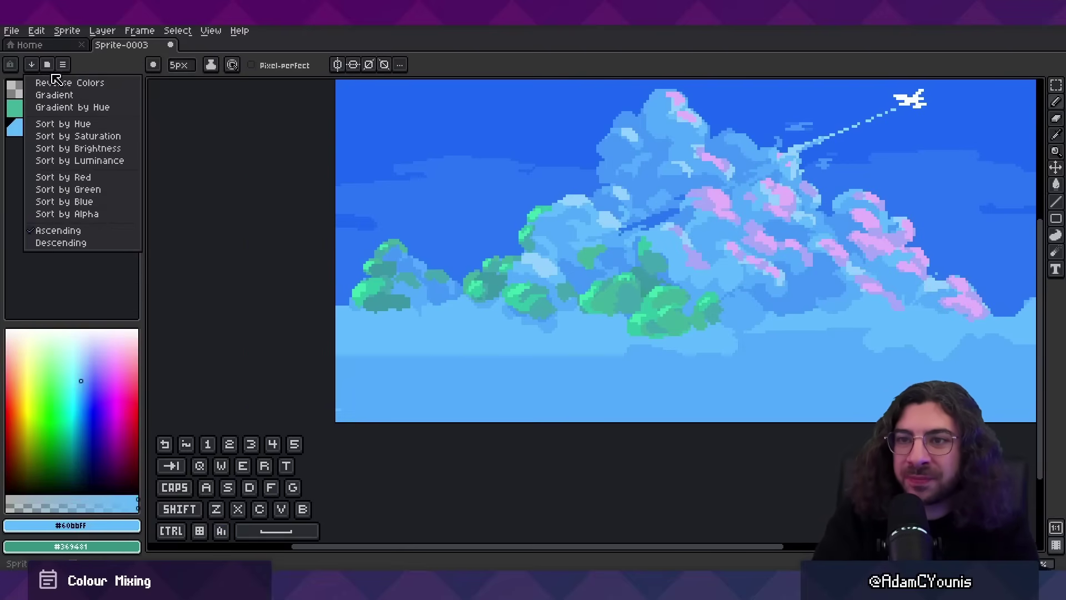
click(68, 66)
key(space)
mouse_move(643, 266)
mouse_down()
mouse_move(472, 338)
mouse_move(491, 315)
mouse_move(501, 327)
mouse_up()
key(z)
key(z)
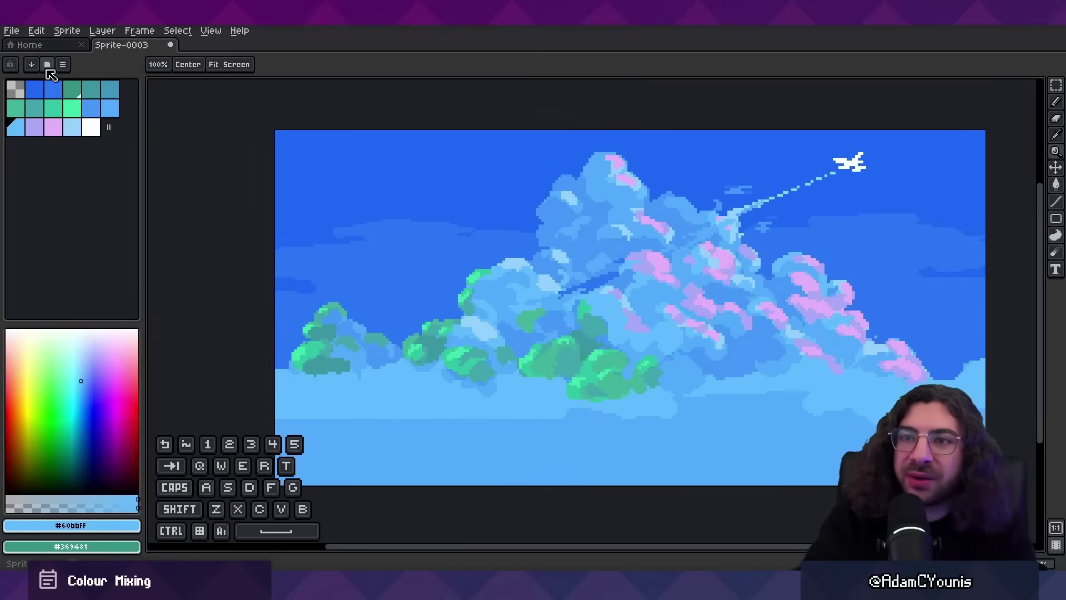
Sort the palette by hue and extend the foliage between the left bushes using palette green #2fc4a1
click(44, 65)
click(45, 66)
click(31, 65)
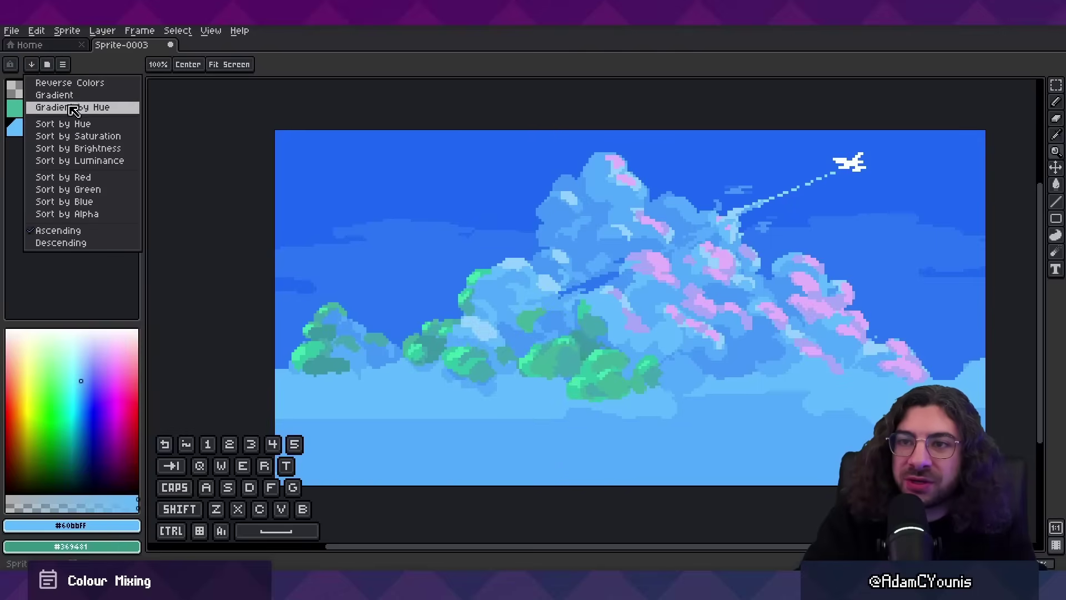
click(103, 124)
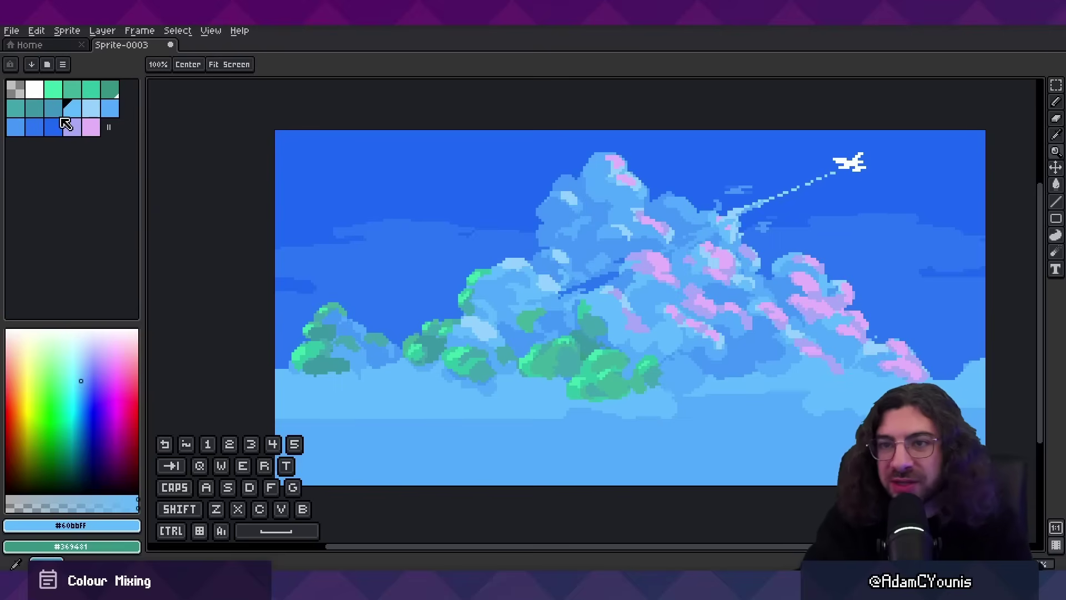
click(72, 89)
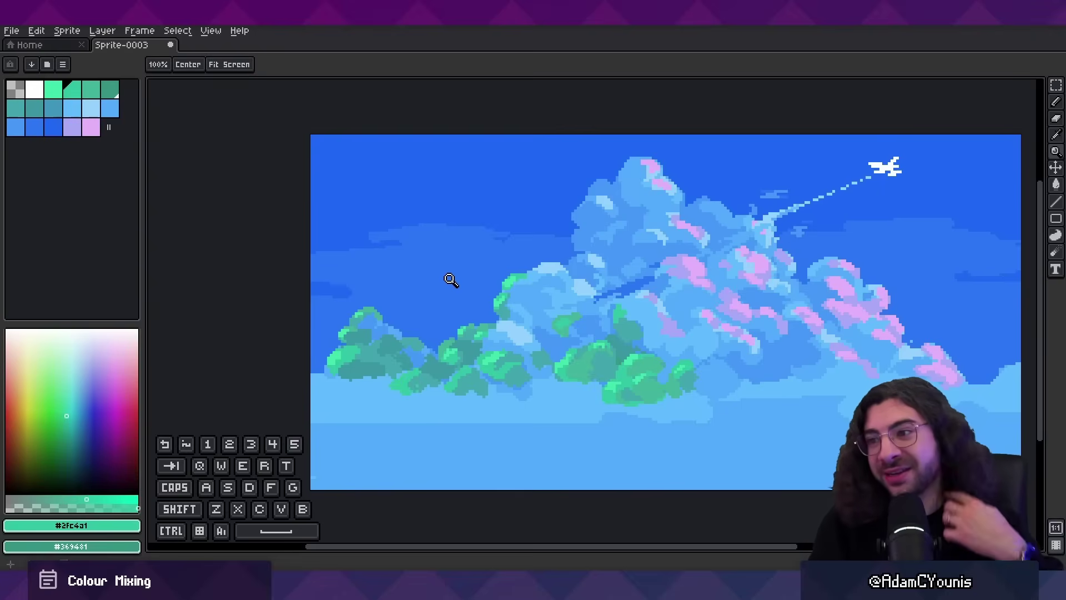
Sample the plane's white #ffffff and draw a small figure with outstretched arms and legs in the left sky using a 1 px brush
key(alt)
alt+click(888, 165)
key(z)
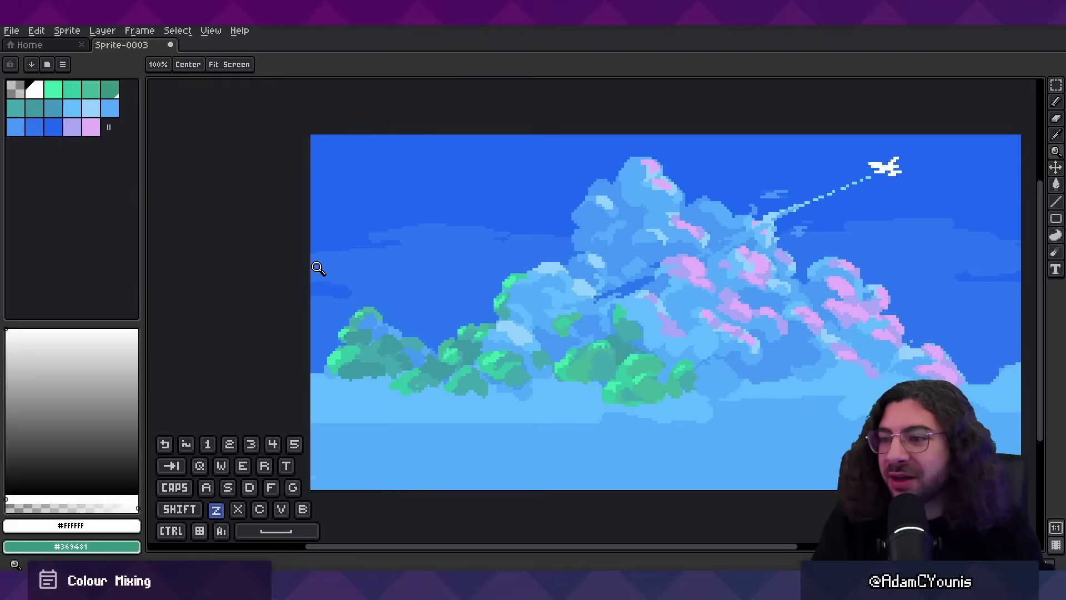
click(338, 271)
key(d)
key(d)
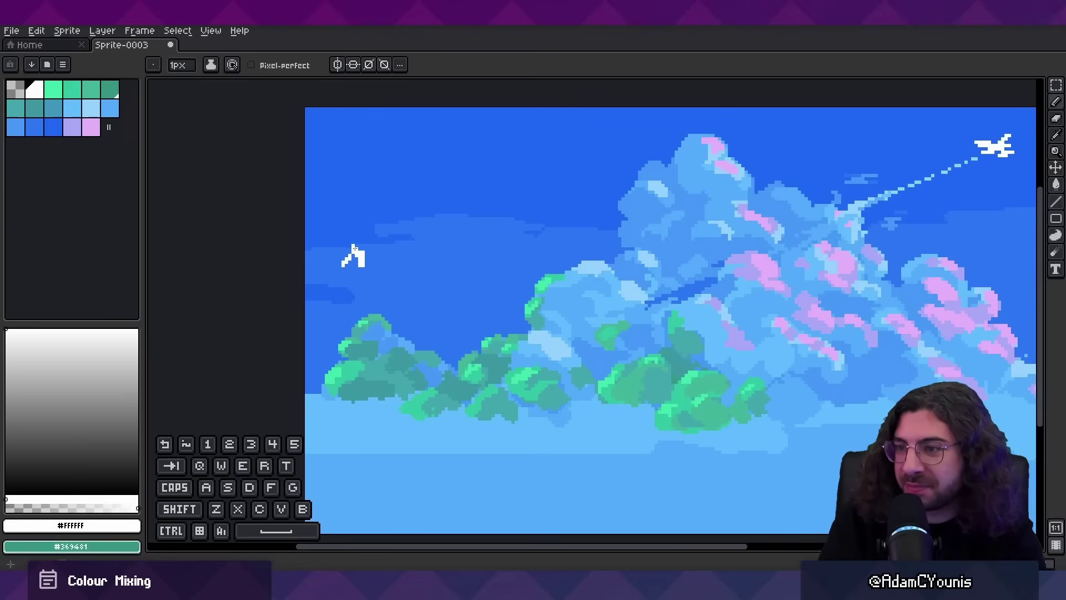
scroll(340, 246, up, 3)
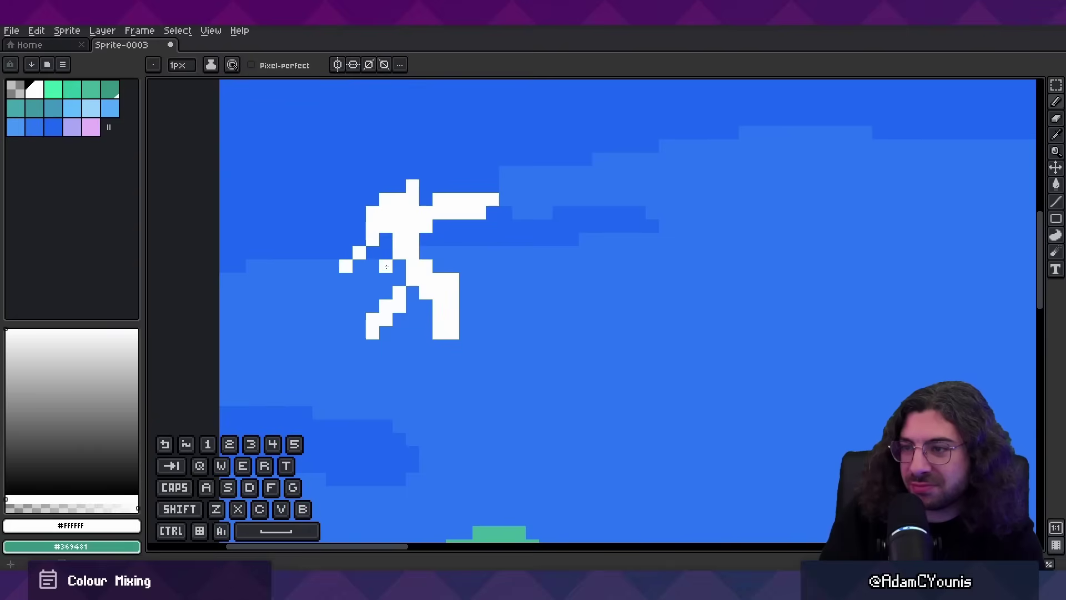